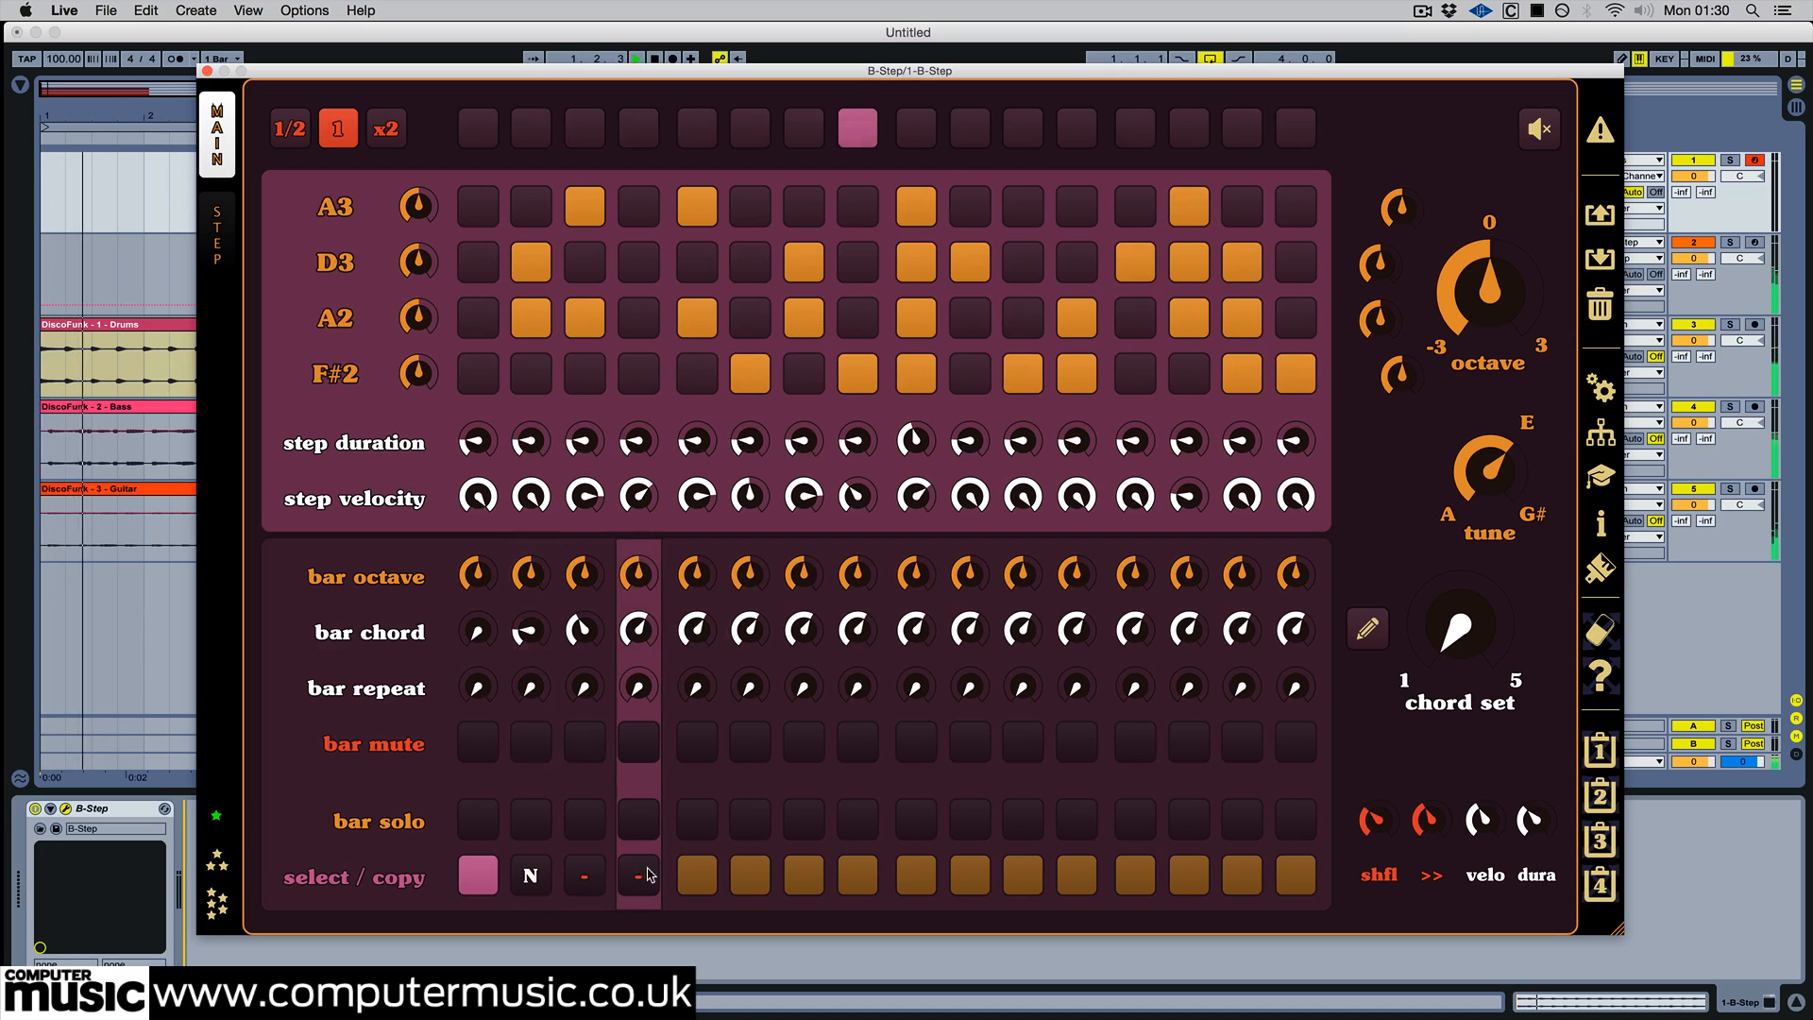
# - Vary the running B-Step pattern by lengthening step nine, enabling the first A3 step and adjusting the D3 row's pitch knob
pyautogui.moveTo(926, 433); pyautogui.dragTo(941, 413)
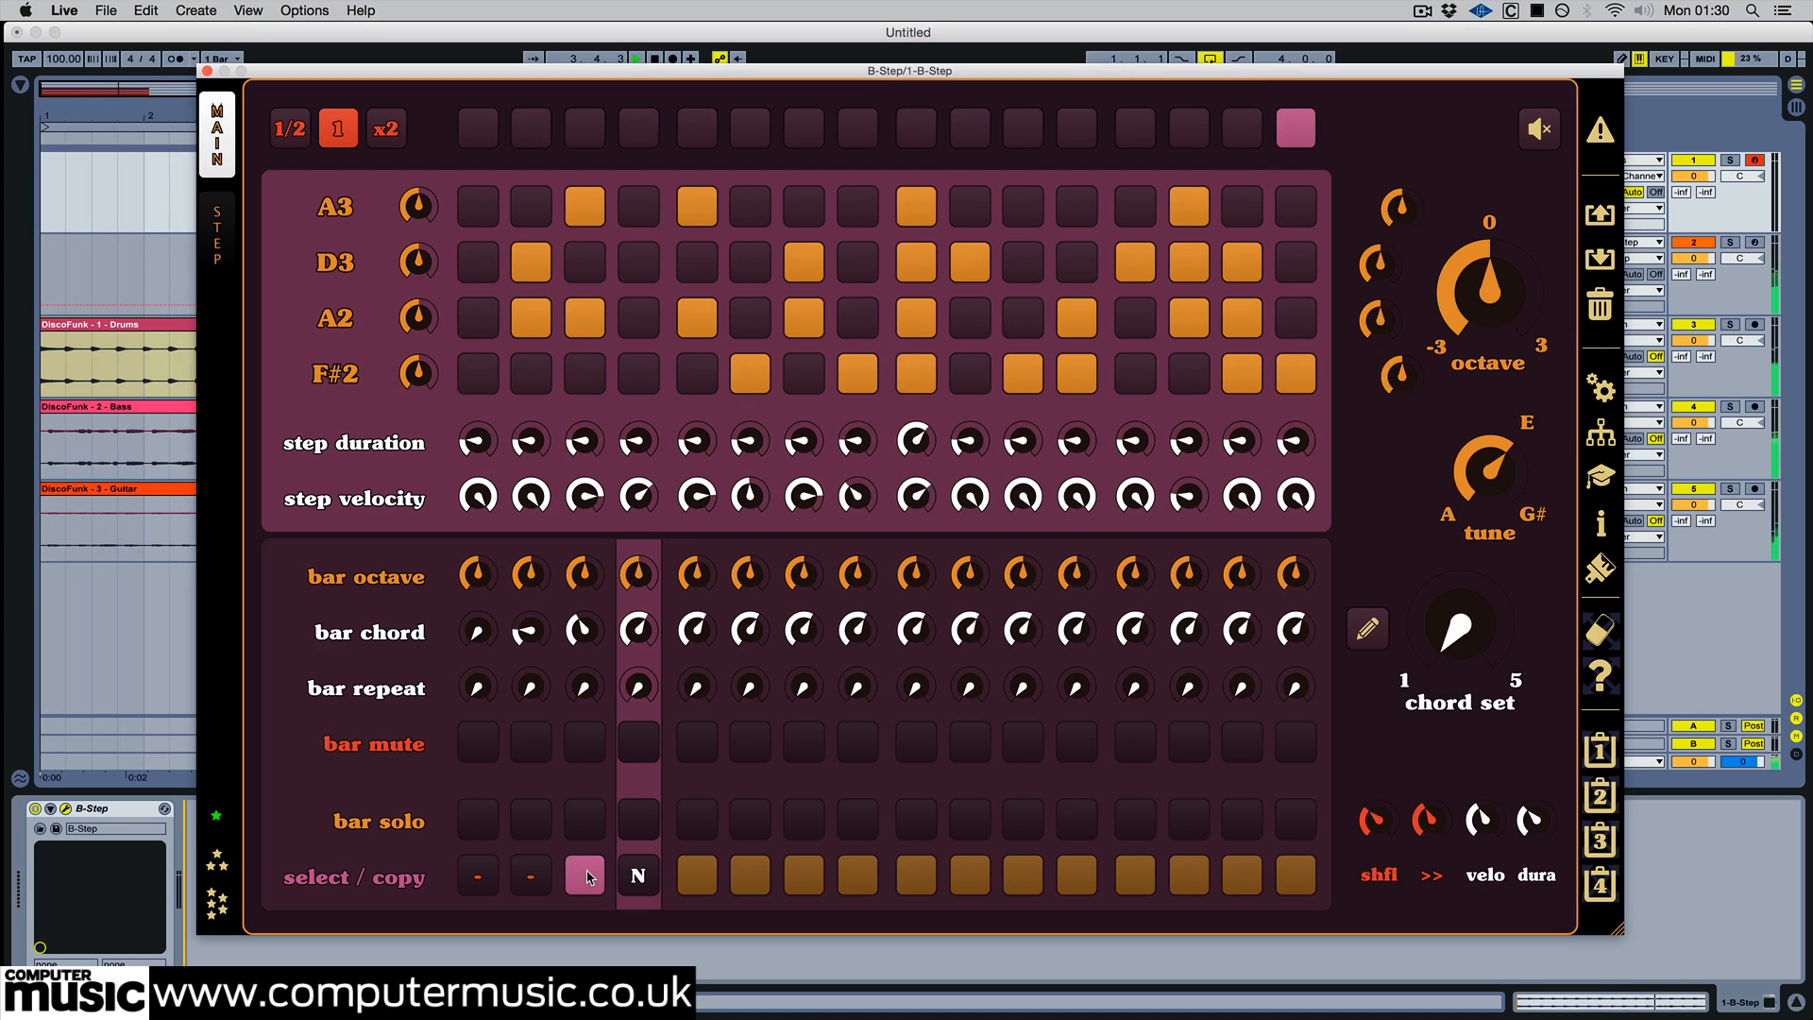
pyautogui.click(477, 206)
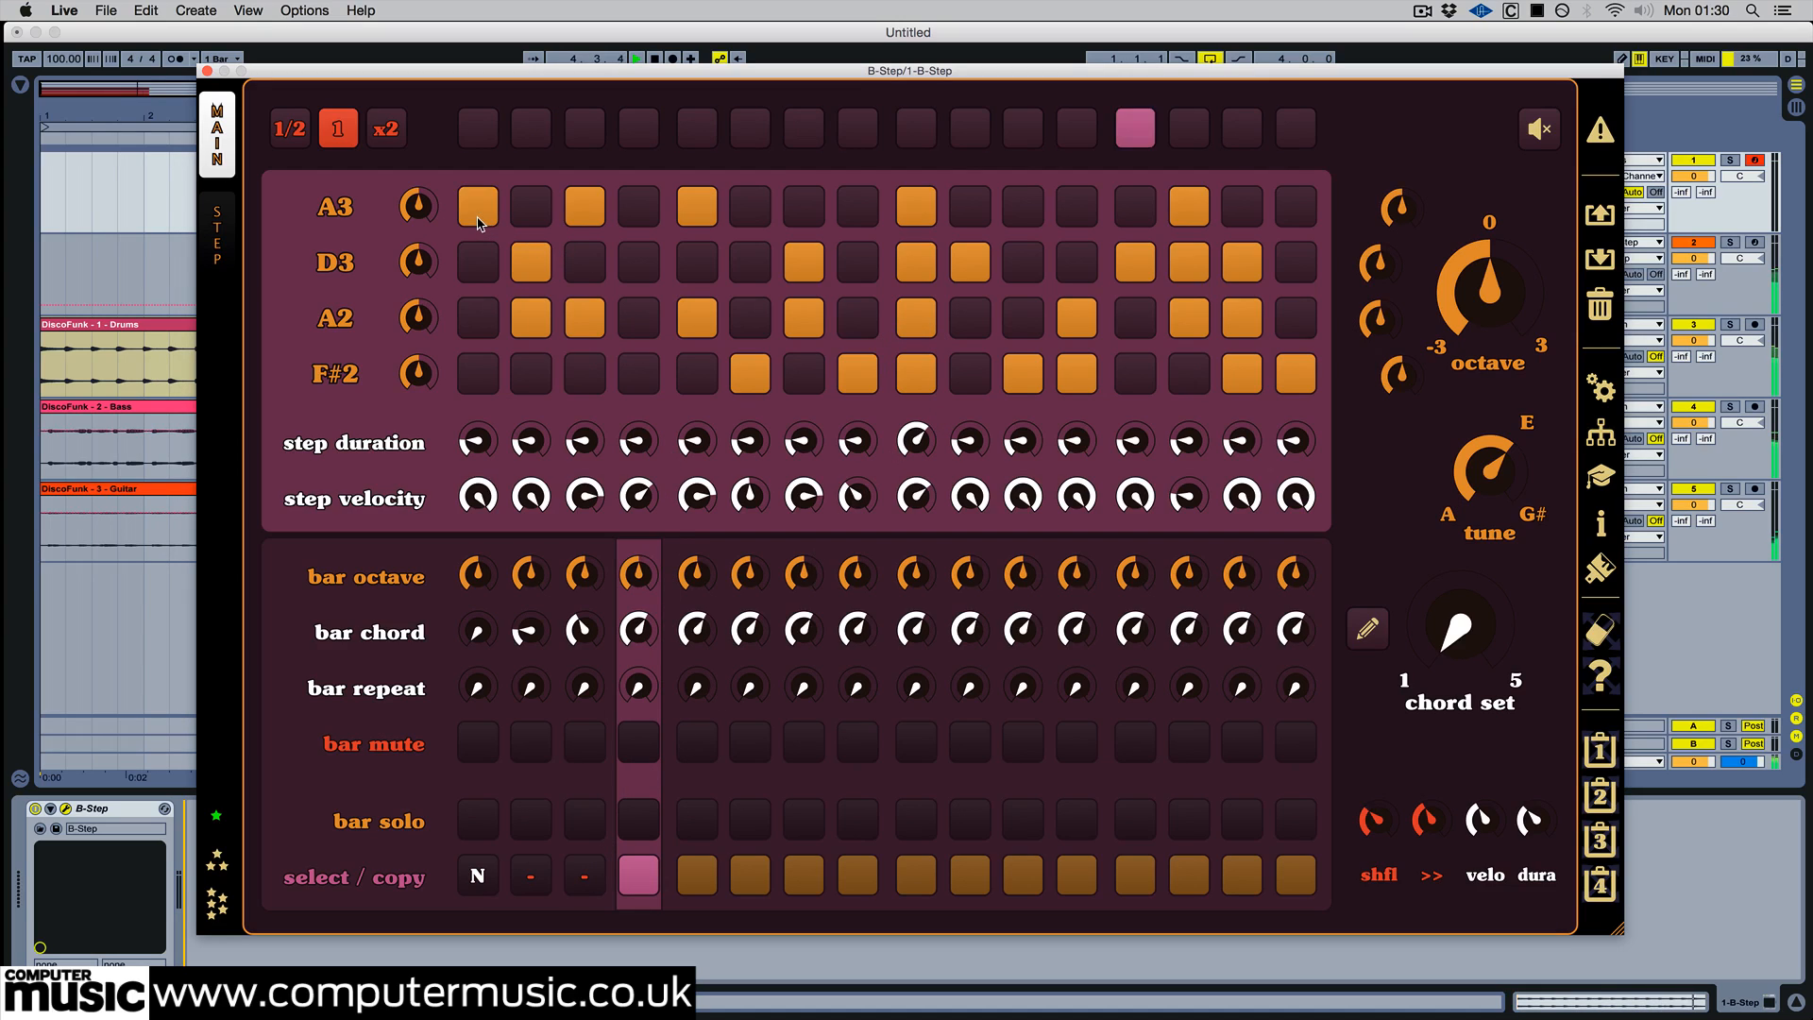
pyautogui.moveTo(422, 257); pyautogui.dragTo(430, 242)
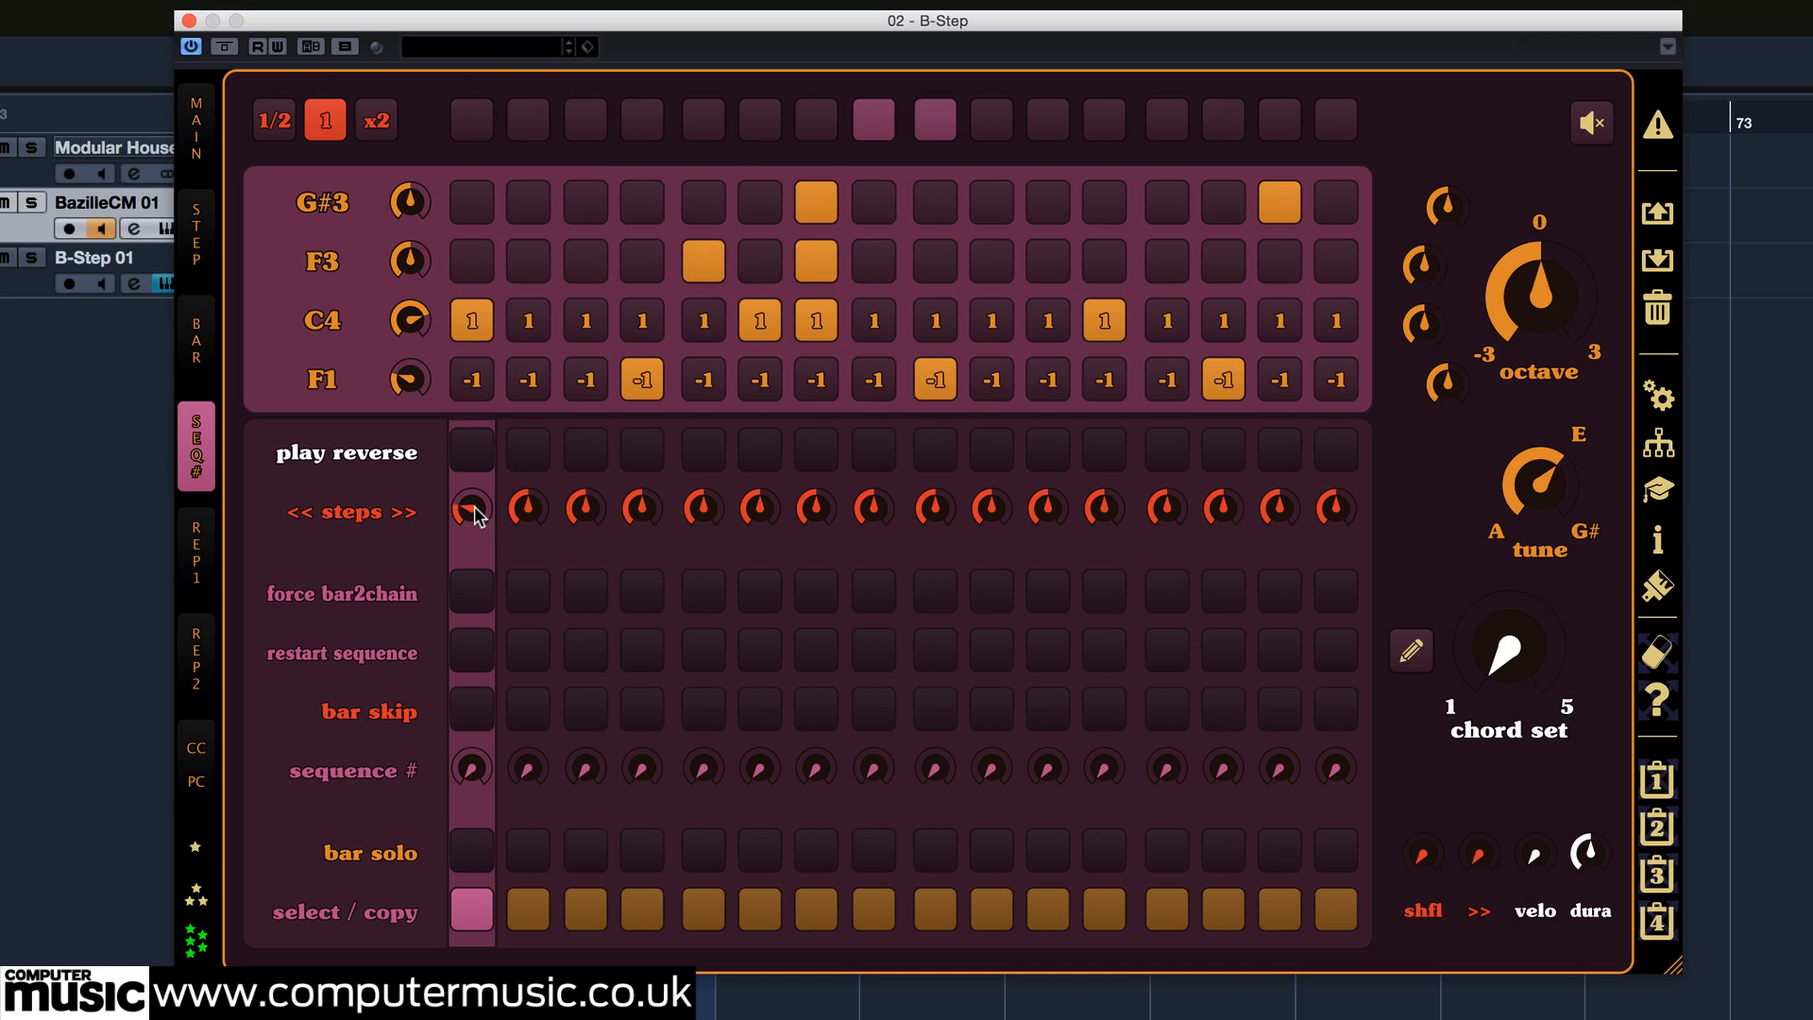
# - Shift the first bar's sequence in the second B-Step project using its << steps >> control
pyautogui.moveTo(475, 514)
pyautogui.mouseDown()
pyautogui.moveTo(510, 455)
pyautogui.moveTo(476, 508)
pyautogui.mouseUp()
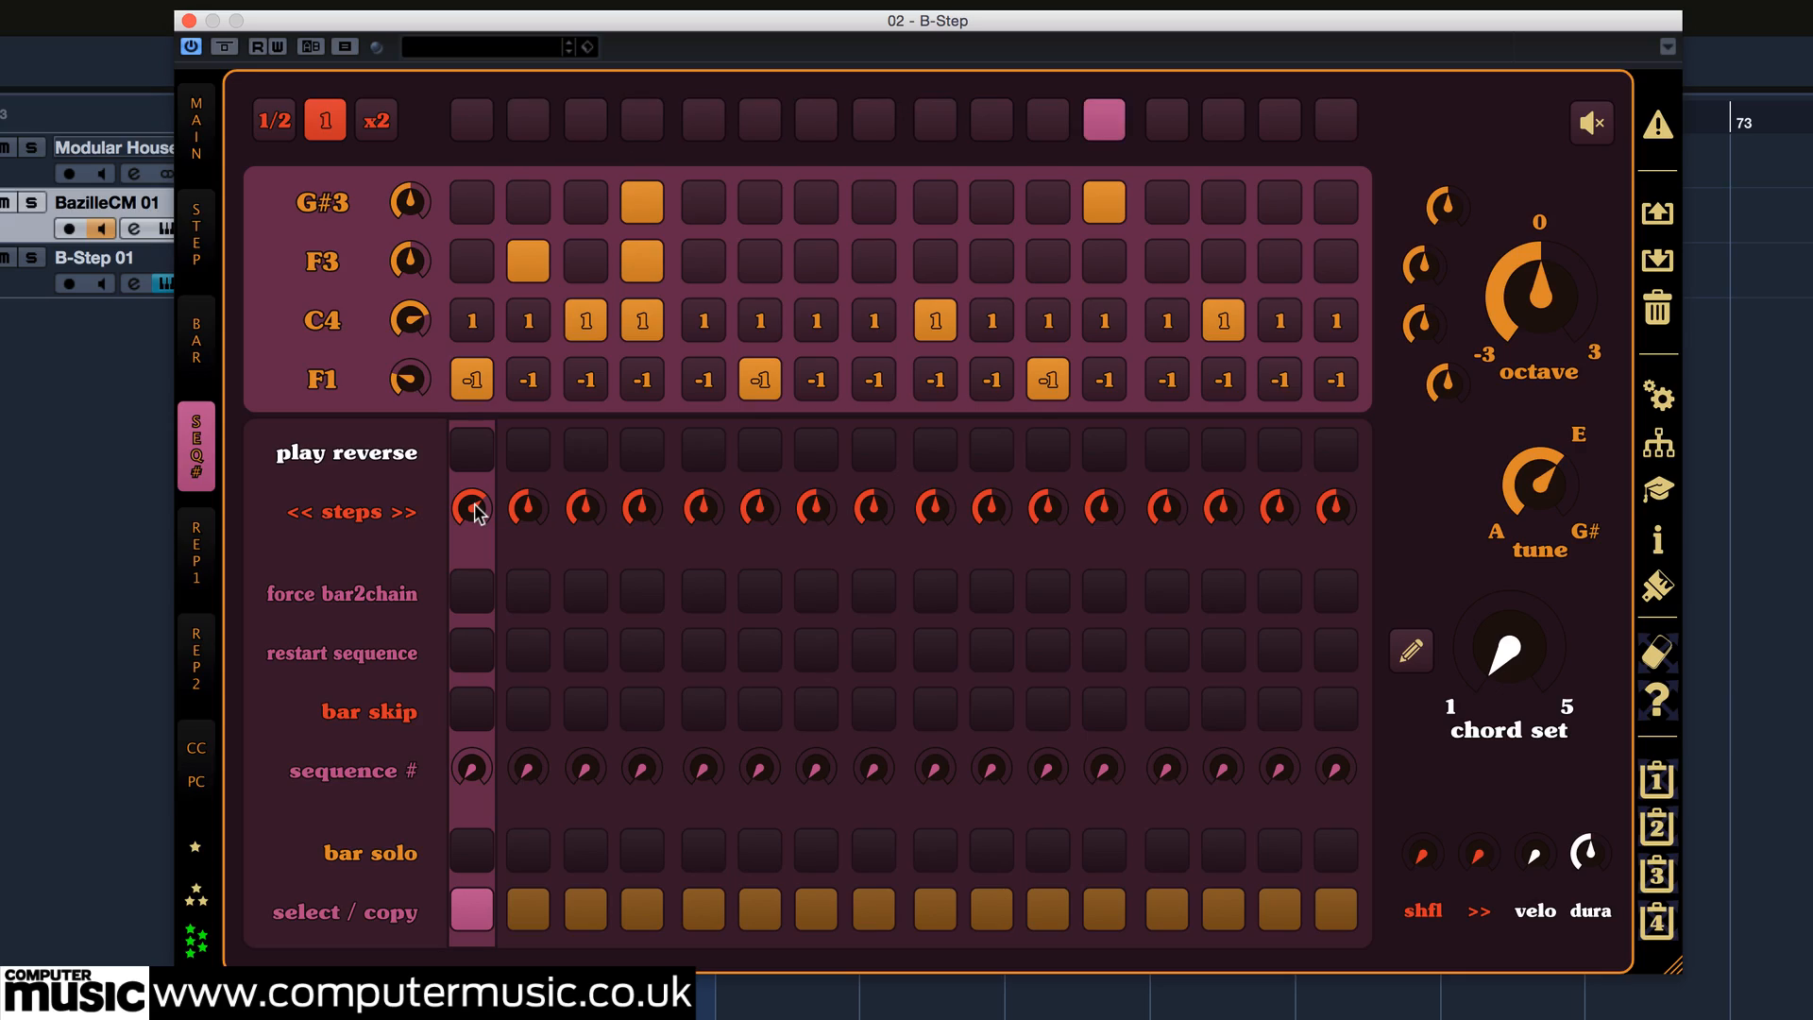
pyautogui.moveTo(477, 512); pyautogui.dragTo(476, 508)
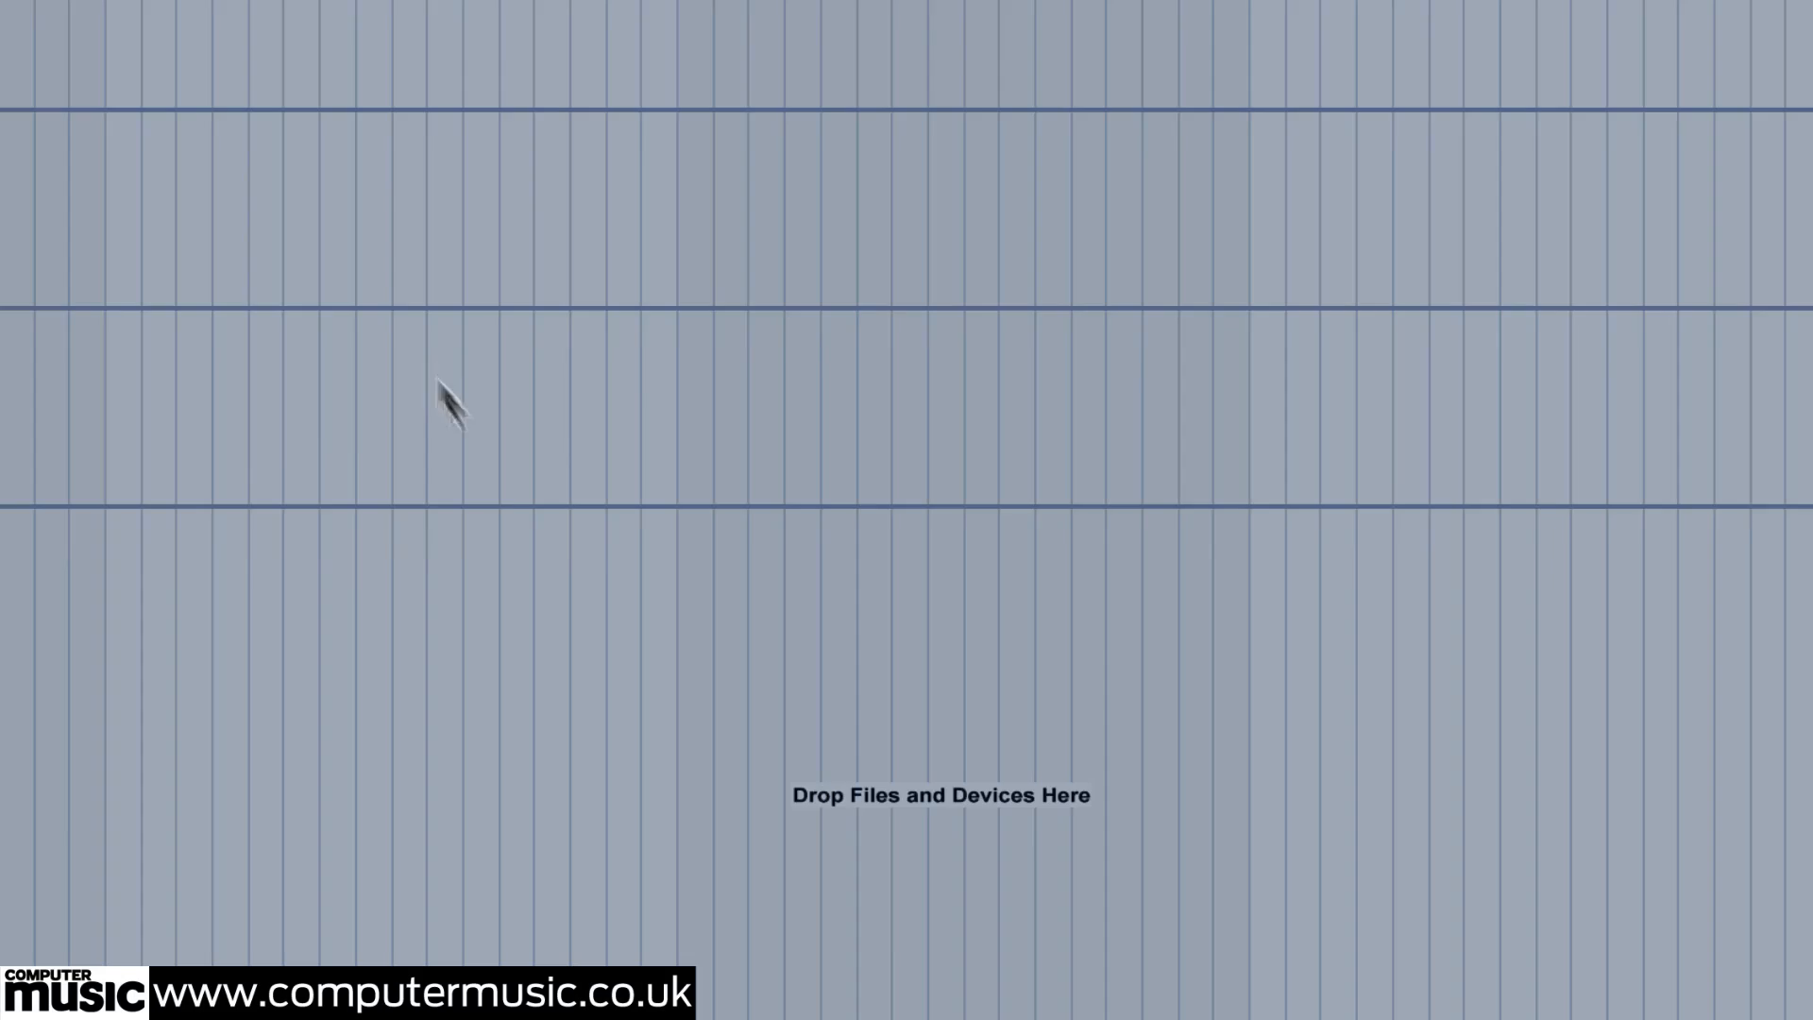
# - Place the DiscoFunk drum, bass and guitar loops on separate audio tracks and loop the drum clip's four bars
pyautogui.moveTo(444, 396); pyautogui.dragTo(325, 319)
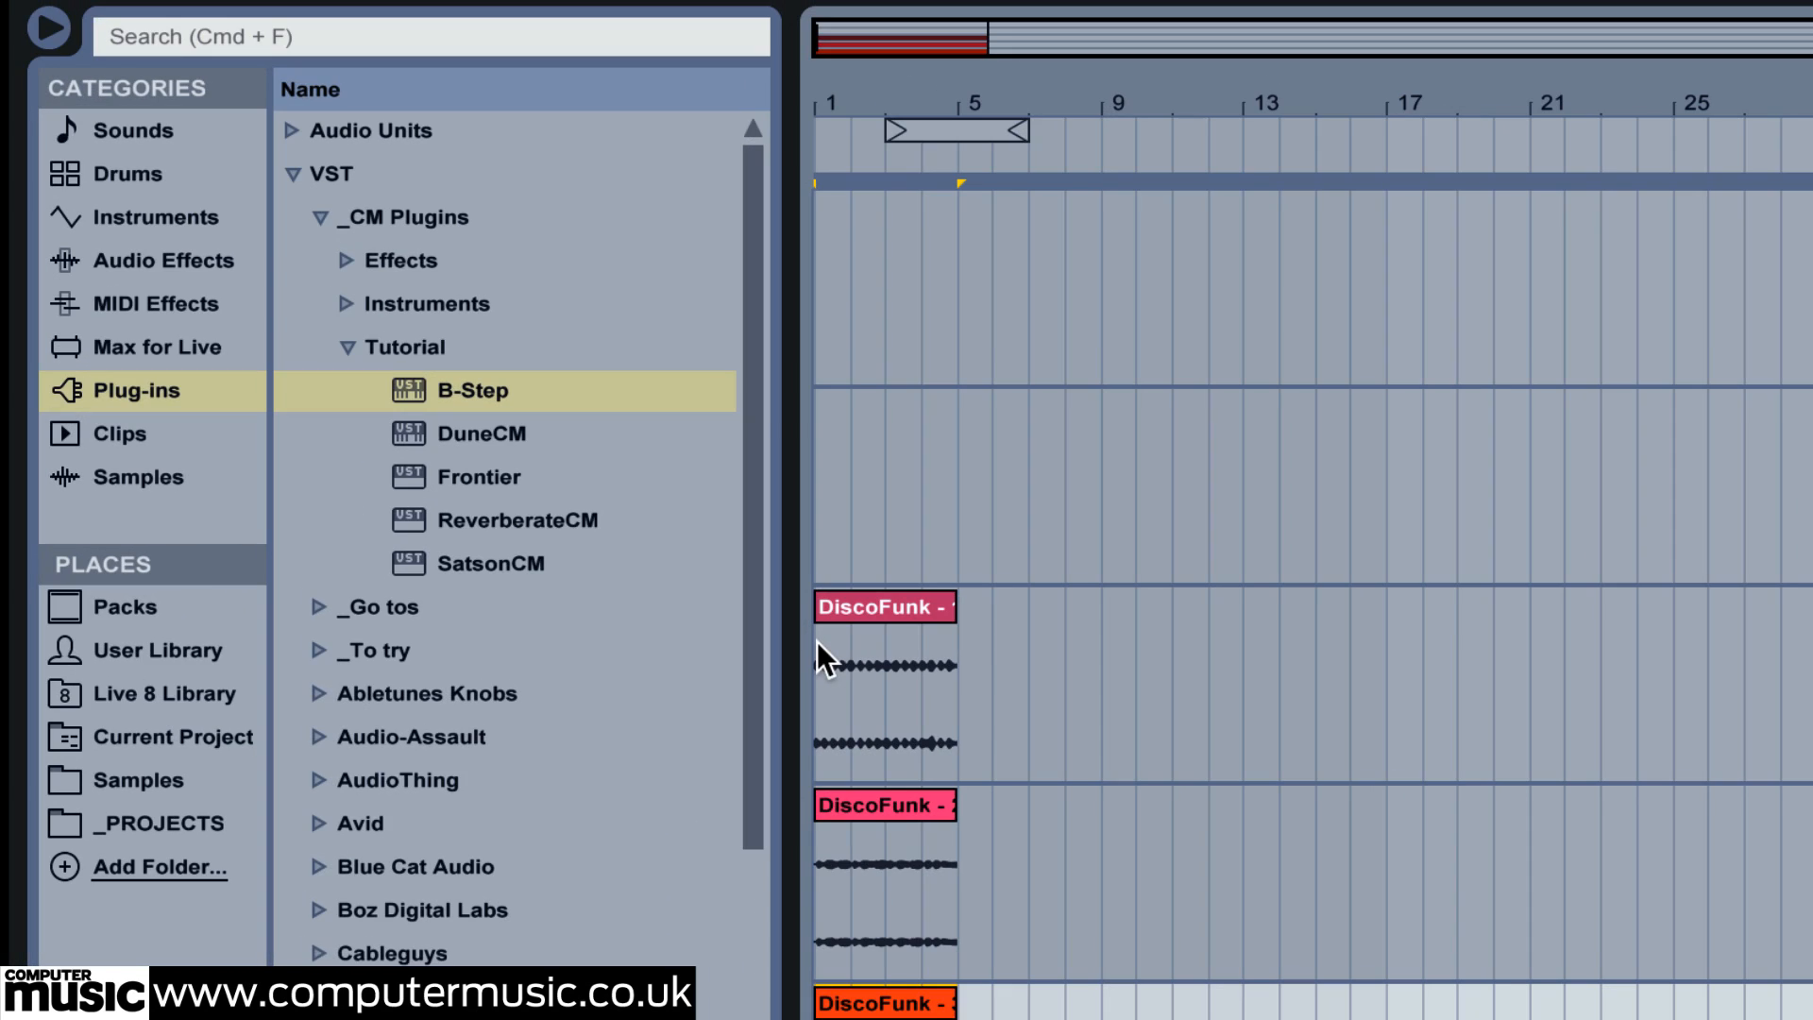
pyautogui.click(835, 606)
pyautogui.press('super+l')
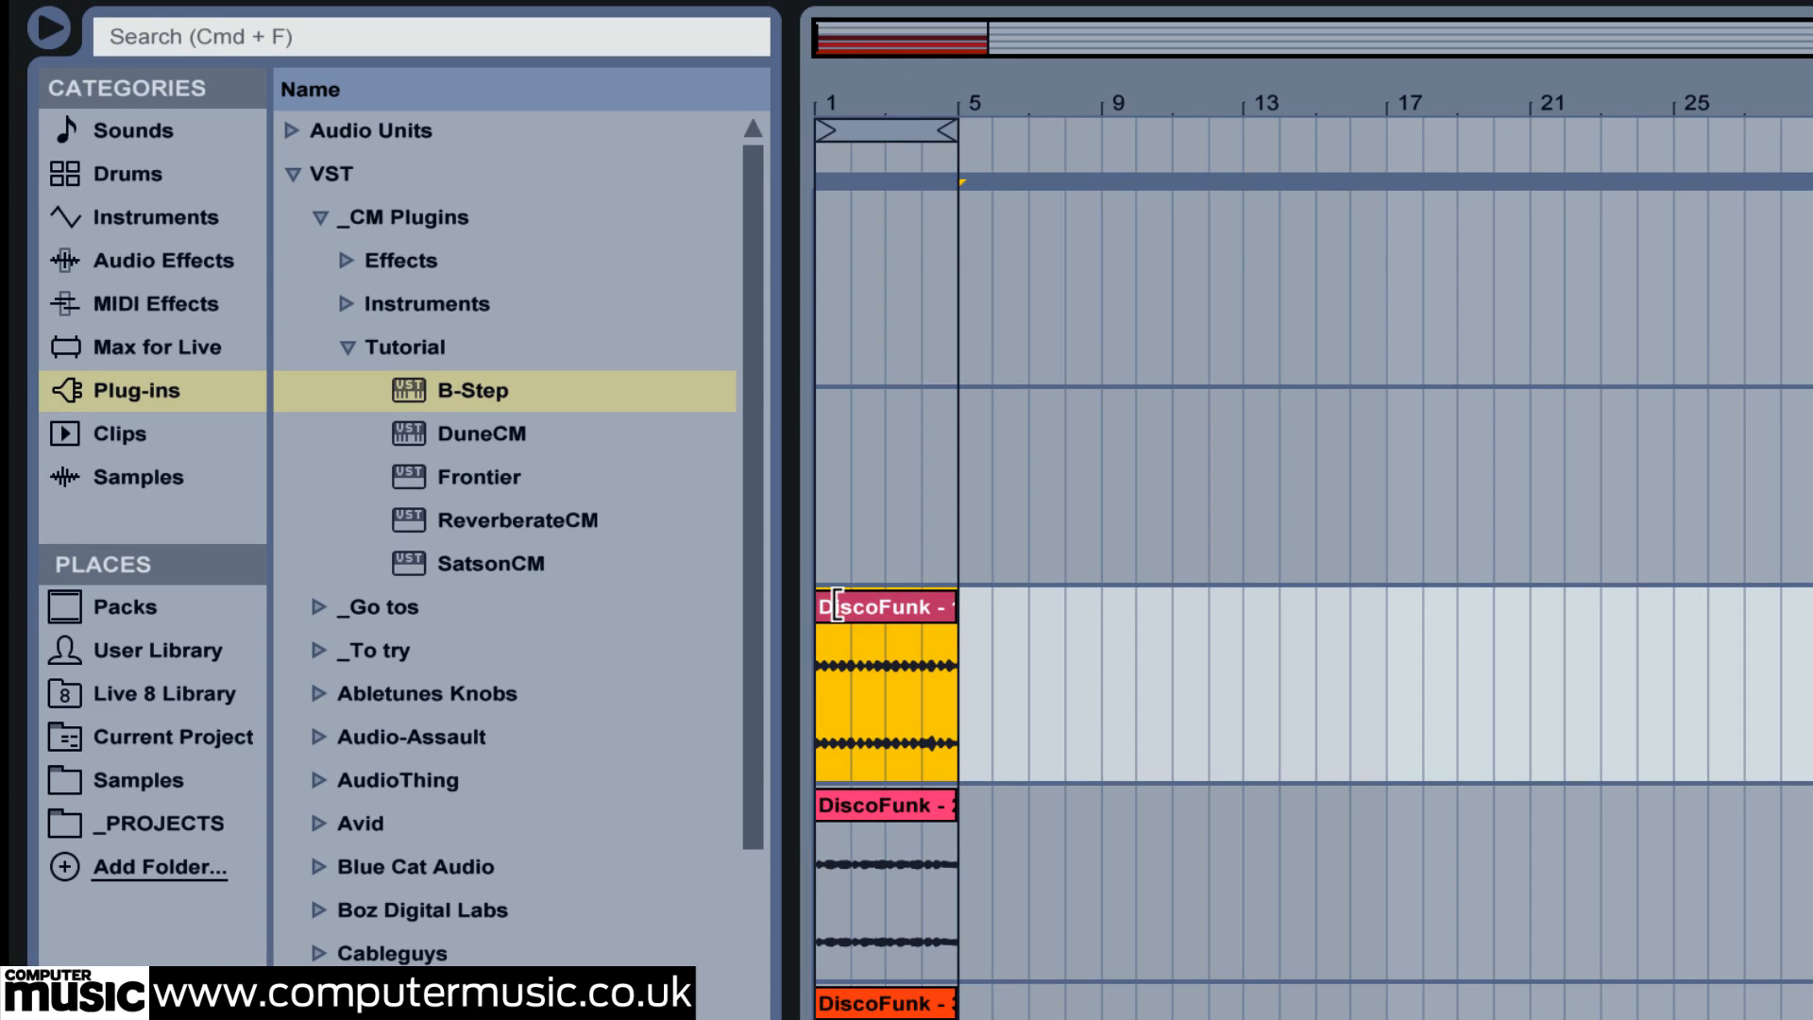
# - Add the Frontier limiter to the Master track, close its window and stop playback
pyautogui.click(489, 484)
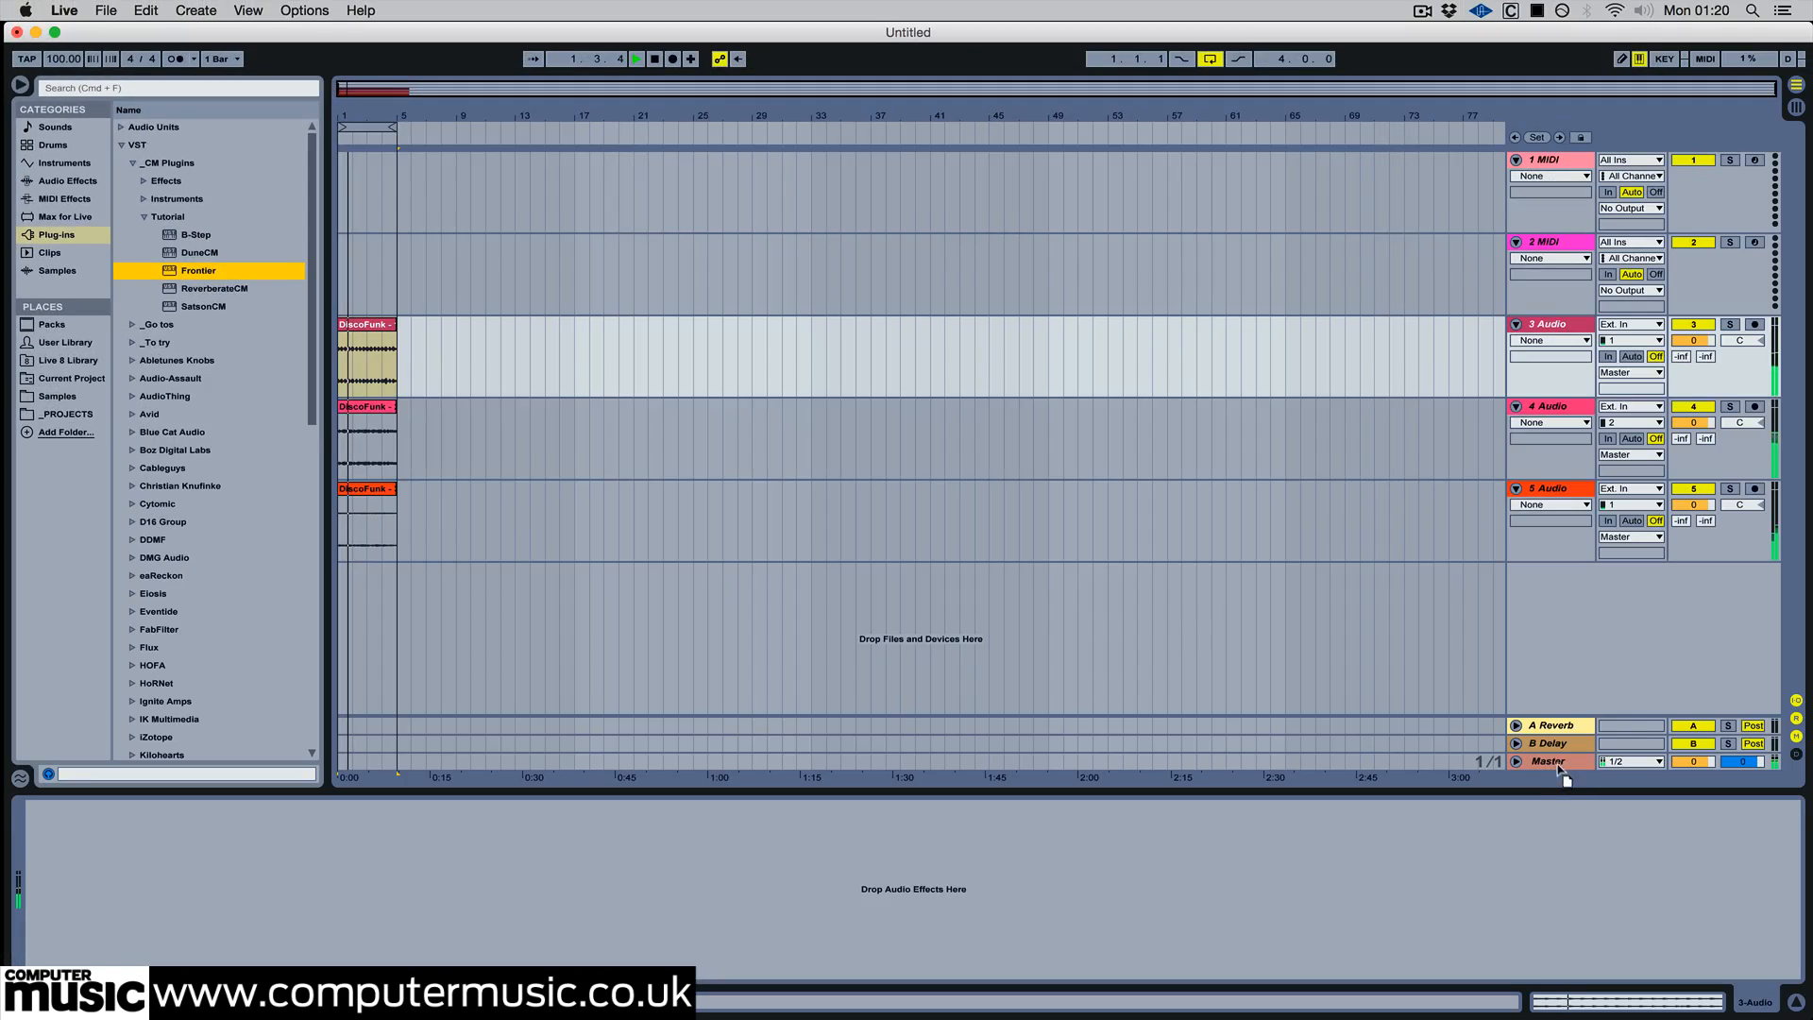
pyautogui.moveTo(1561, 761); pyautogui.dragTo(1561, 761)
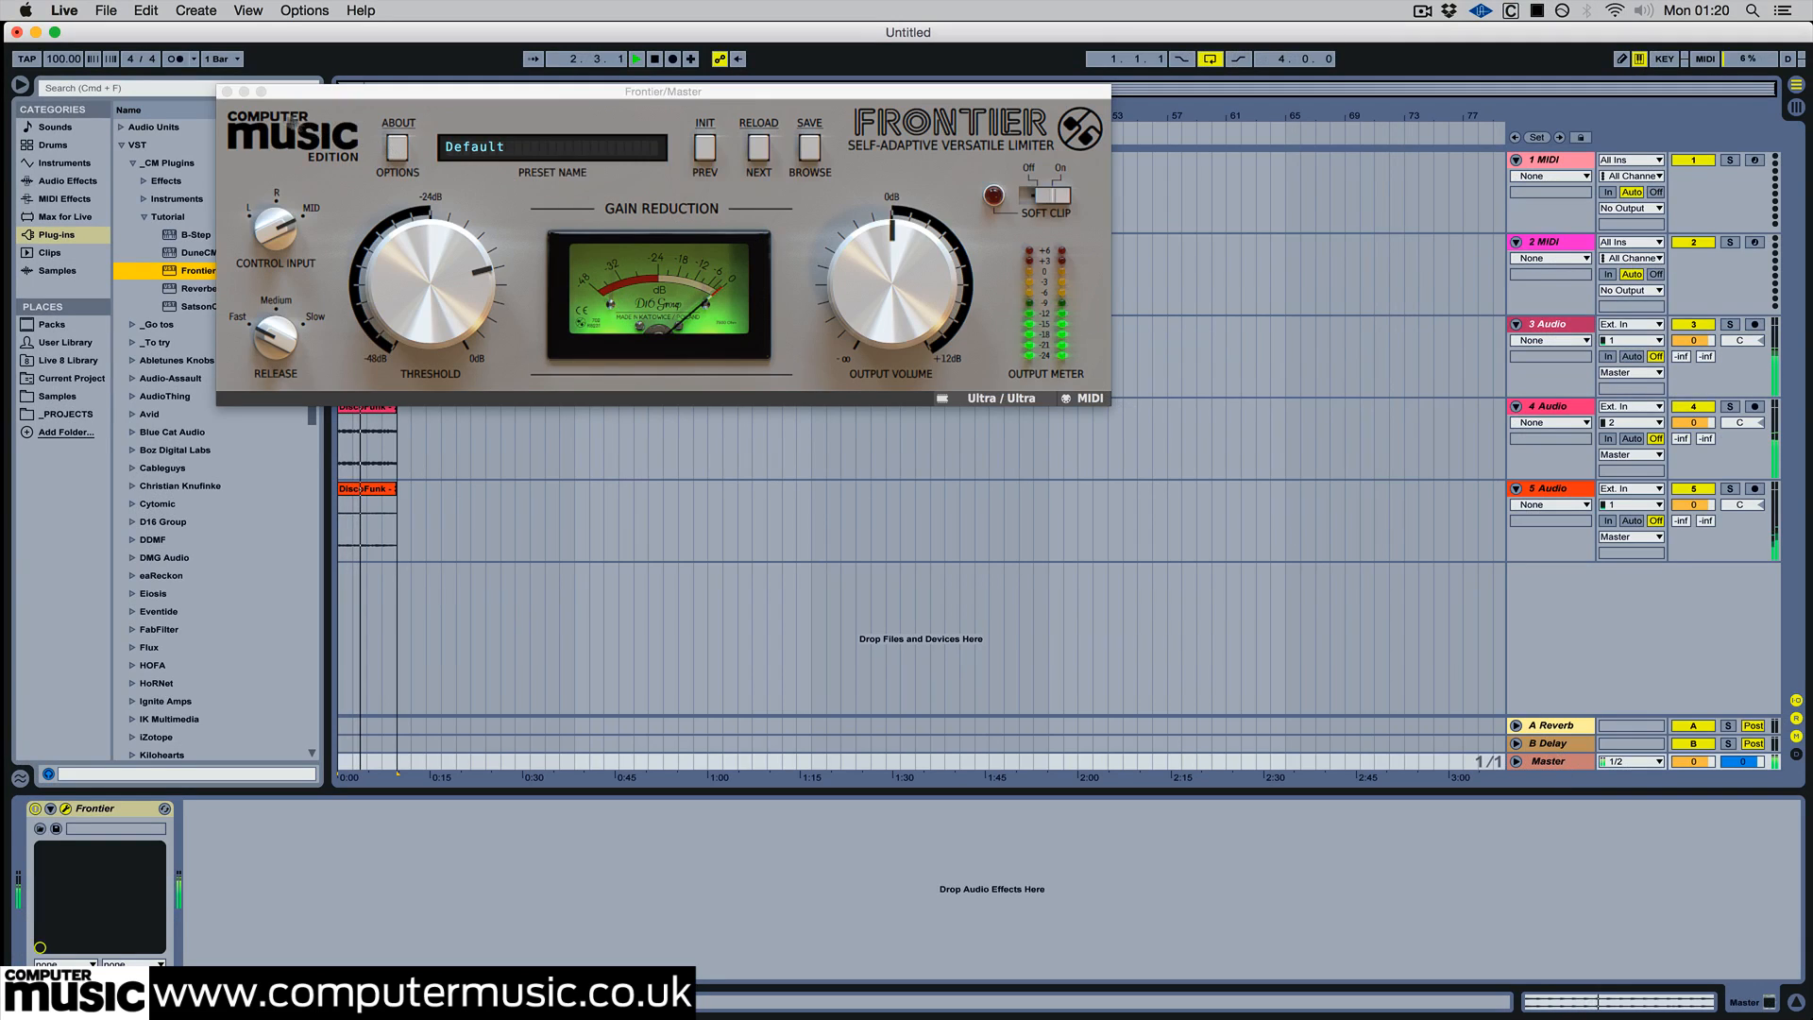
pyautogui.click(227, 92)
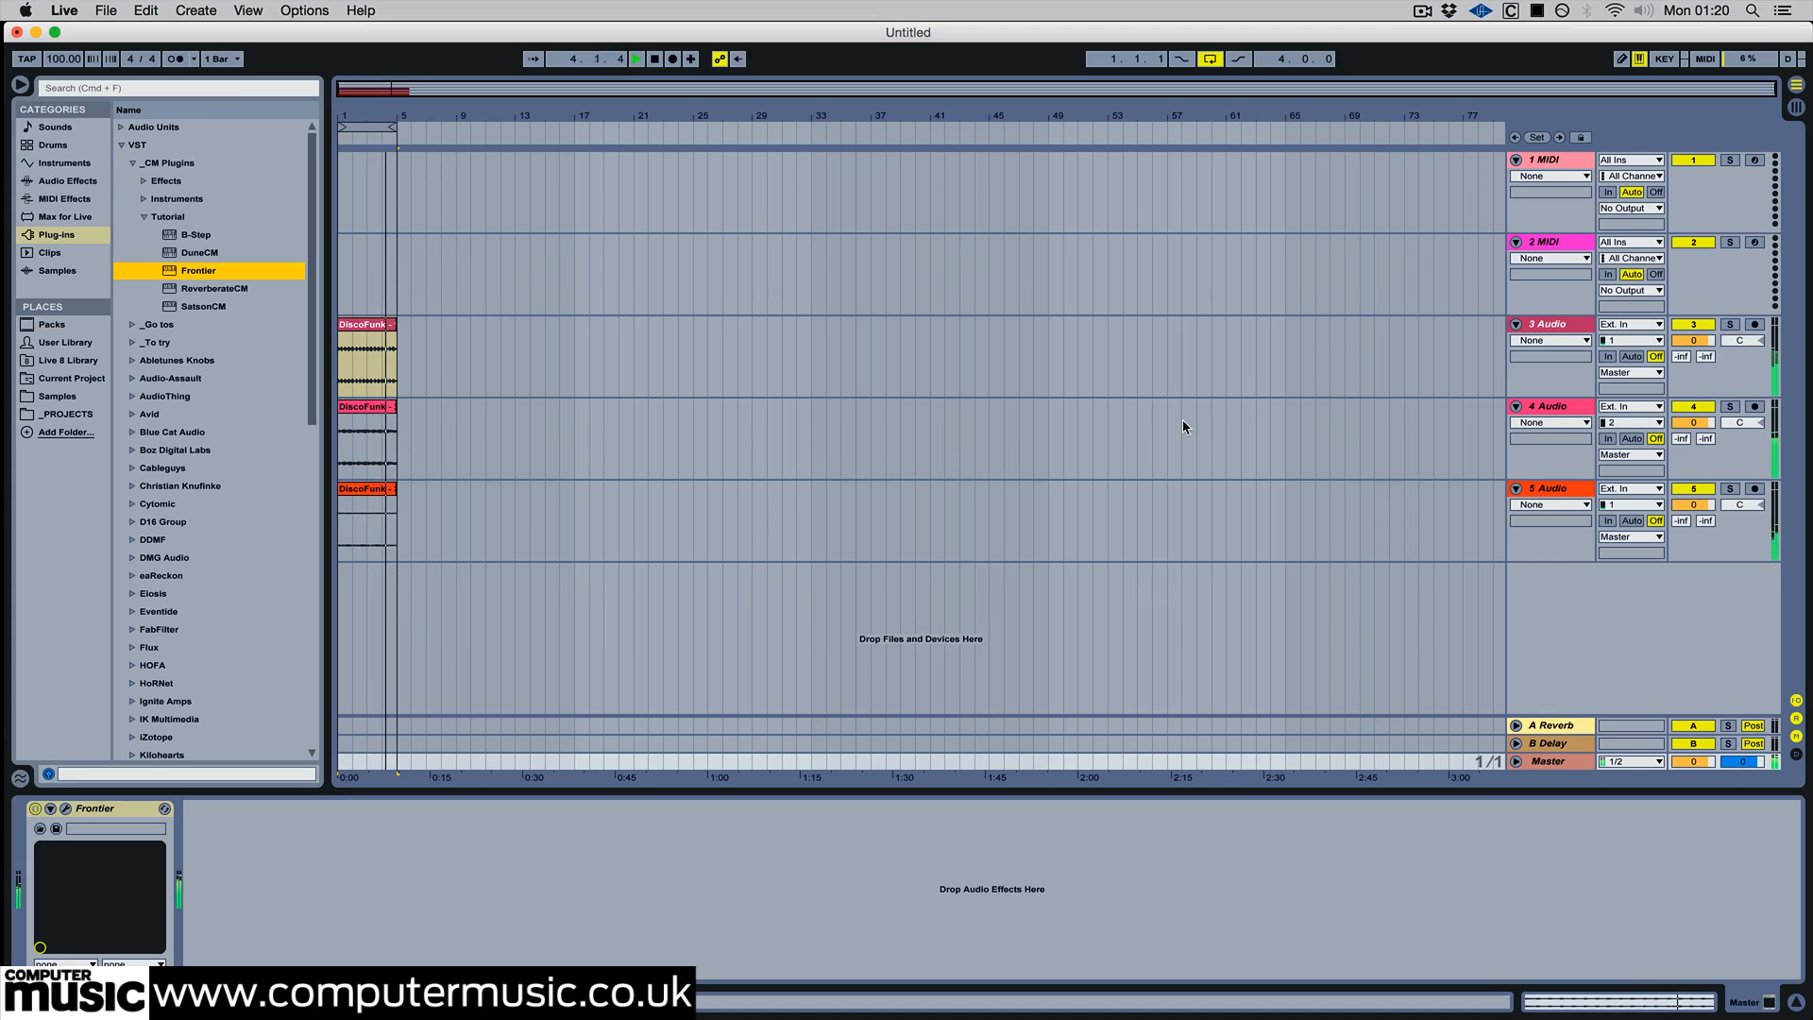
pyautogui.press('space')
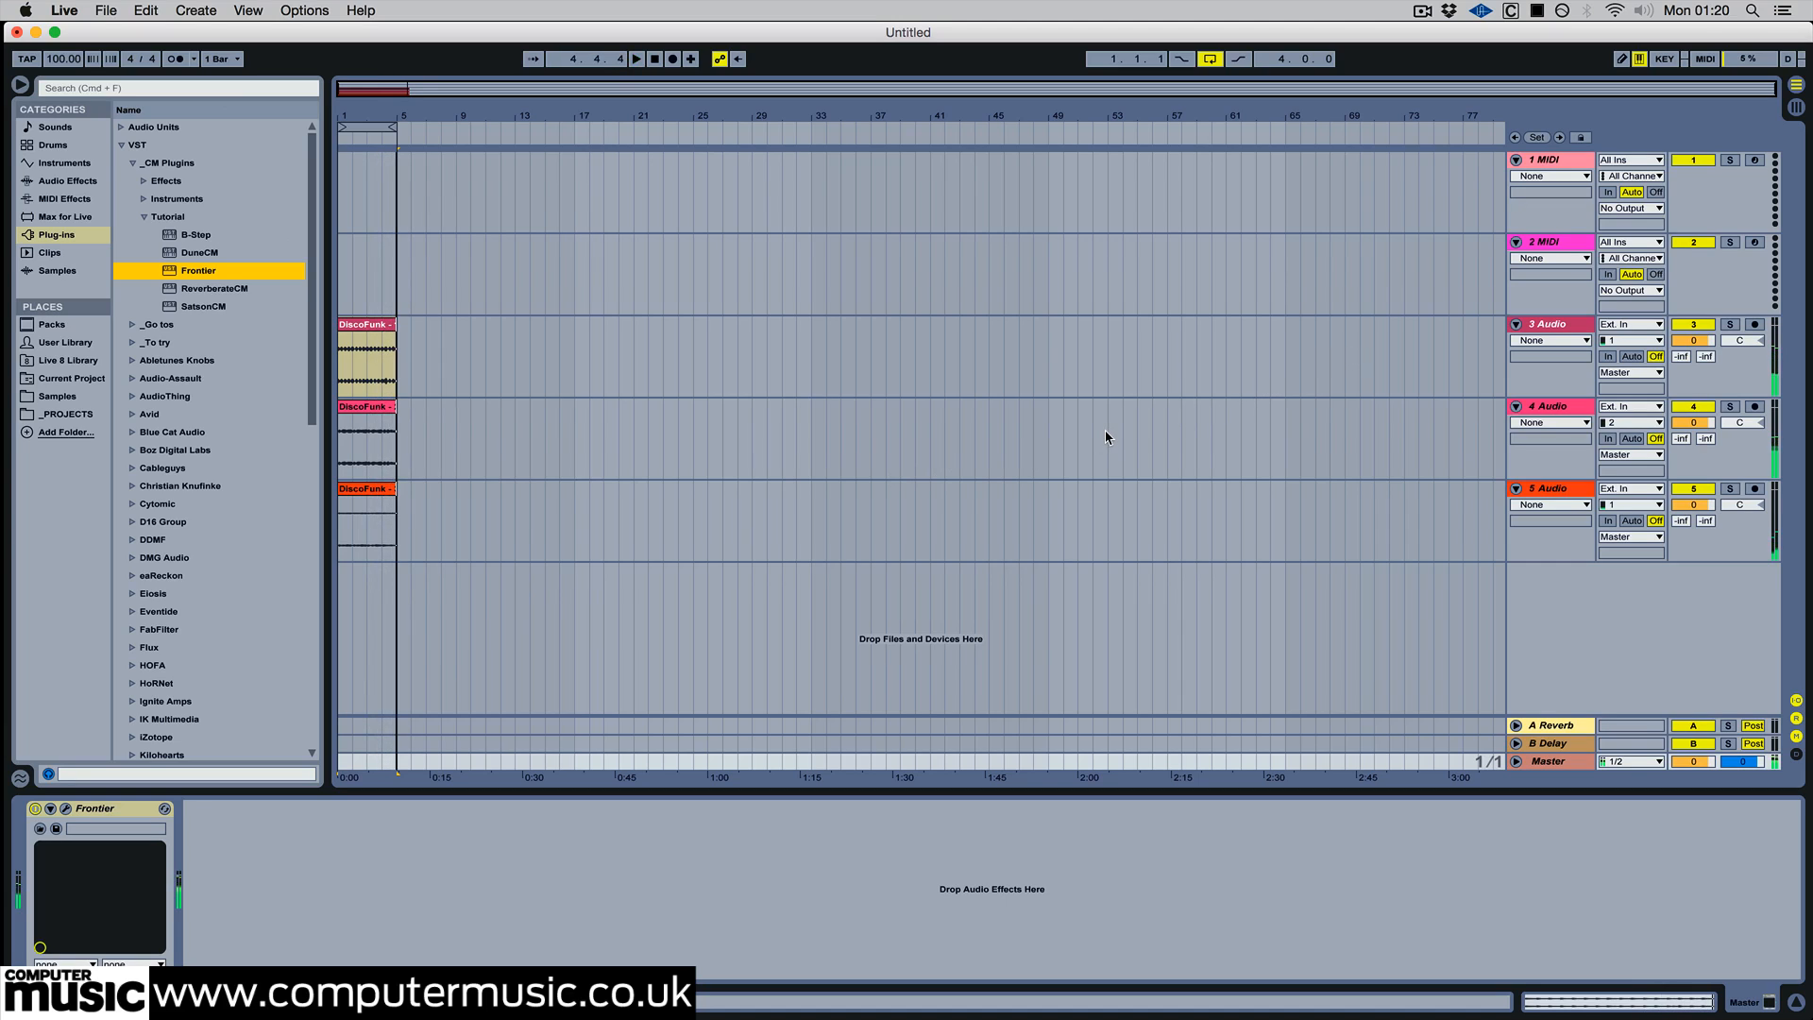
# - Load the DuneCM synth onto the 2 MIDI track
pyautogui.click(1558, 247)
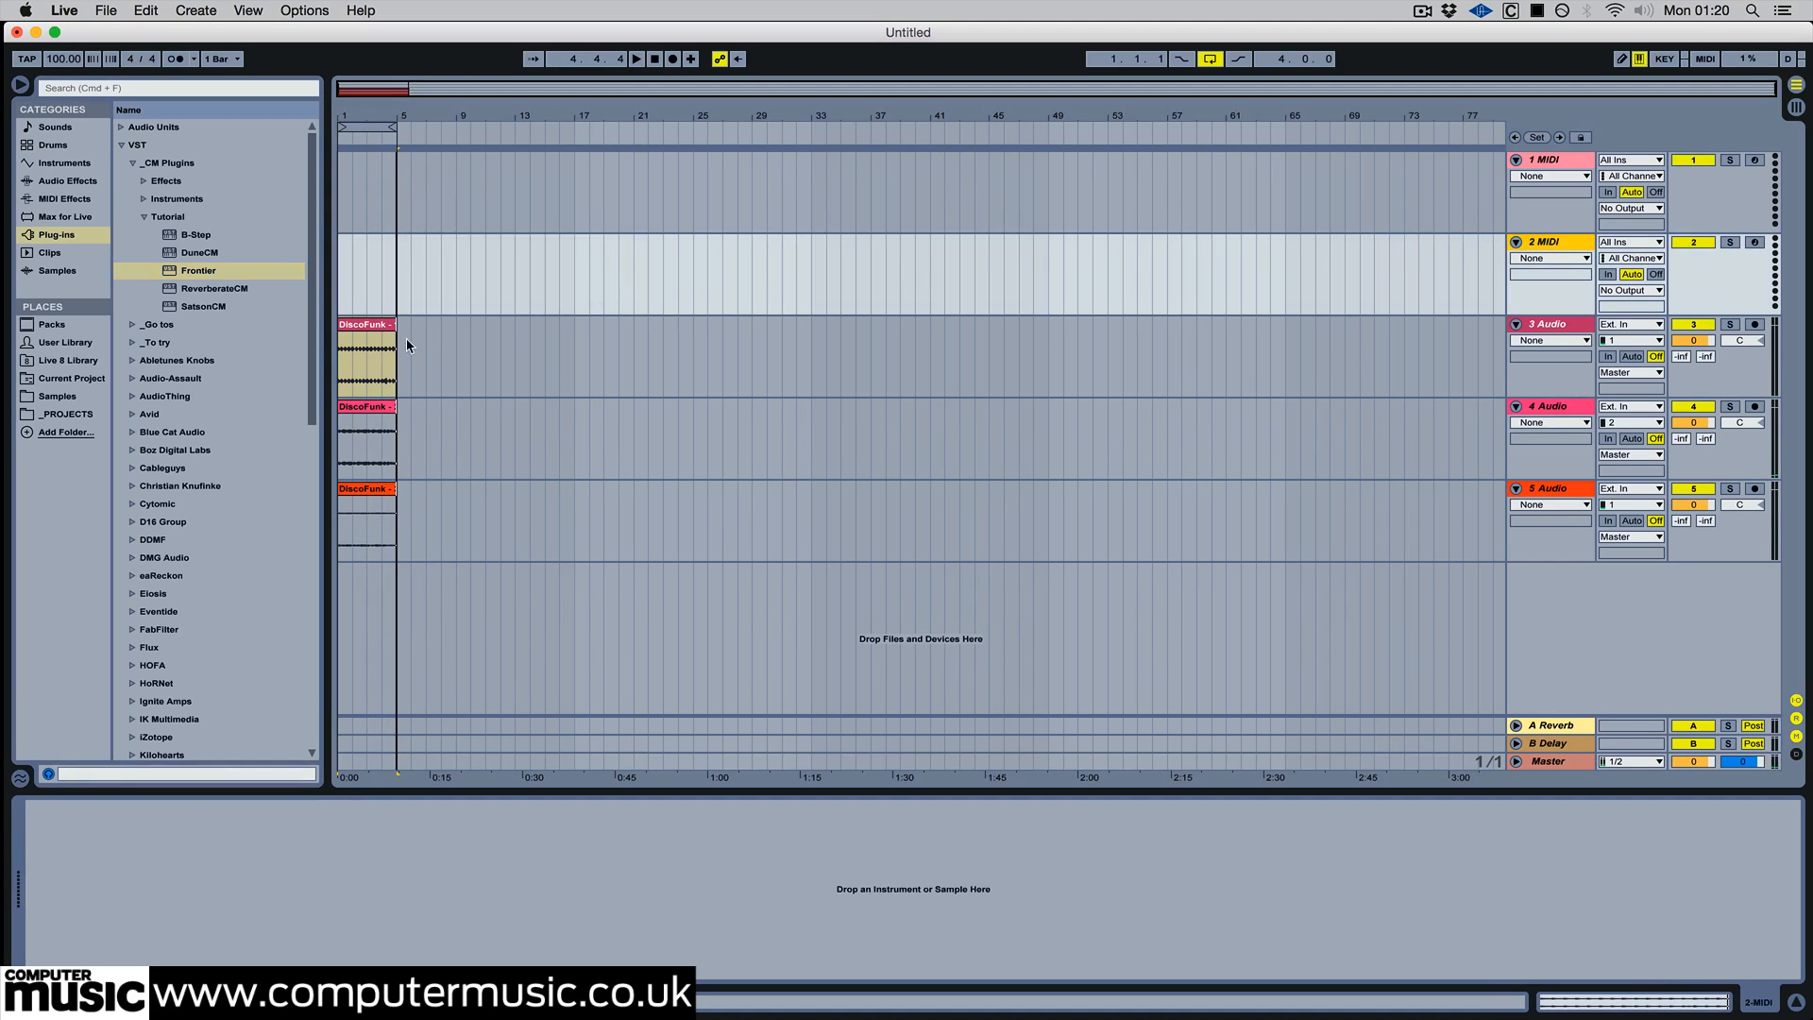
pyautogui.click(202, 253)
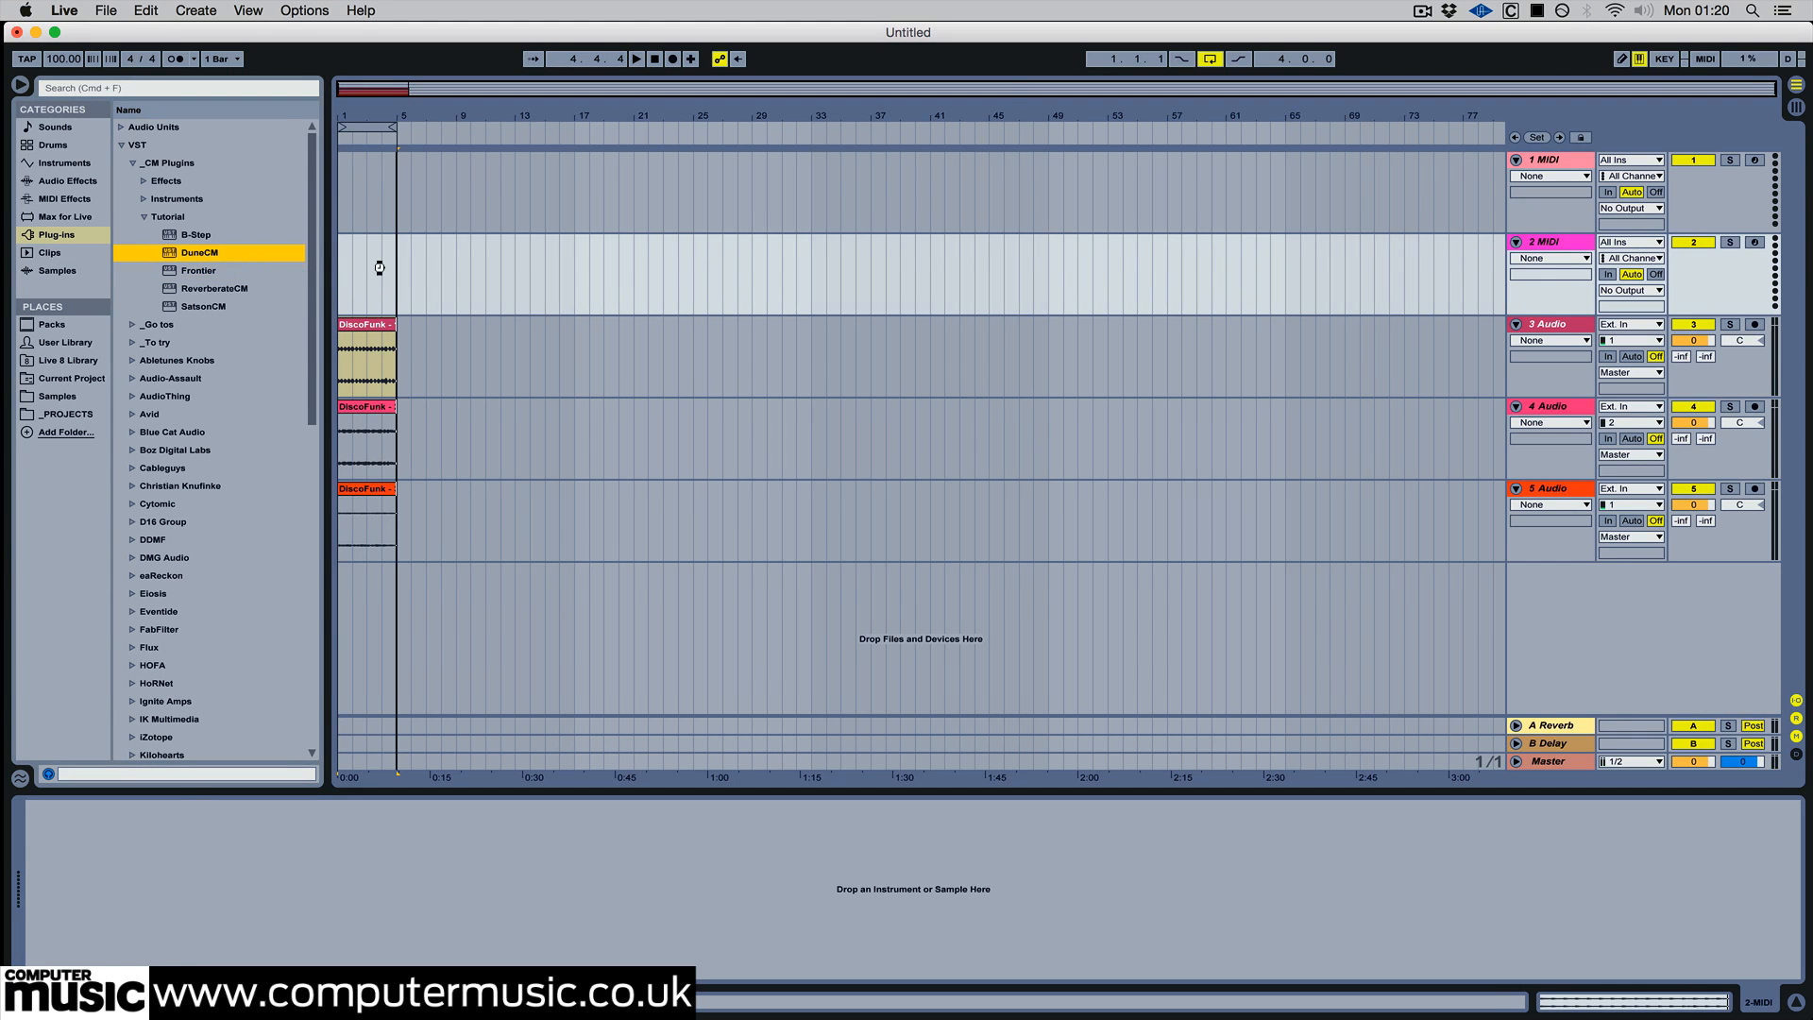
pyautogui.moveTo(380, 267); pyautogui.dragTo(380, 268)
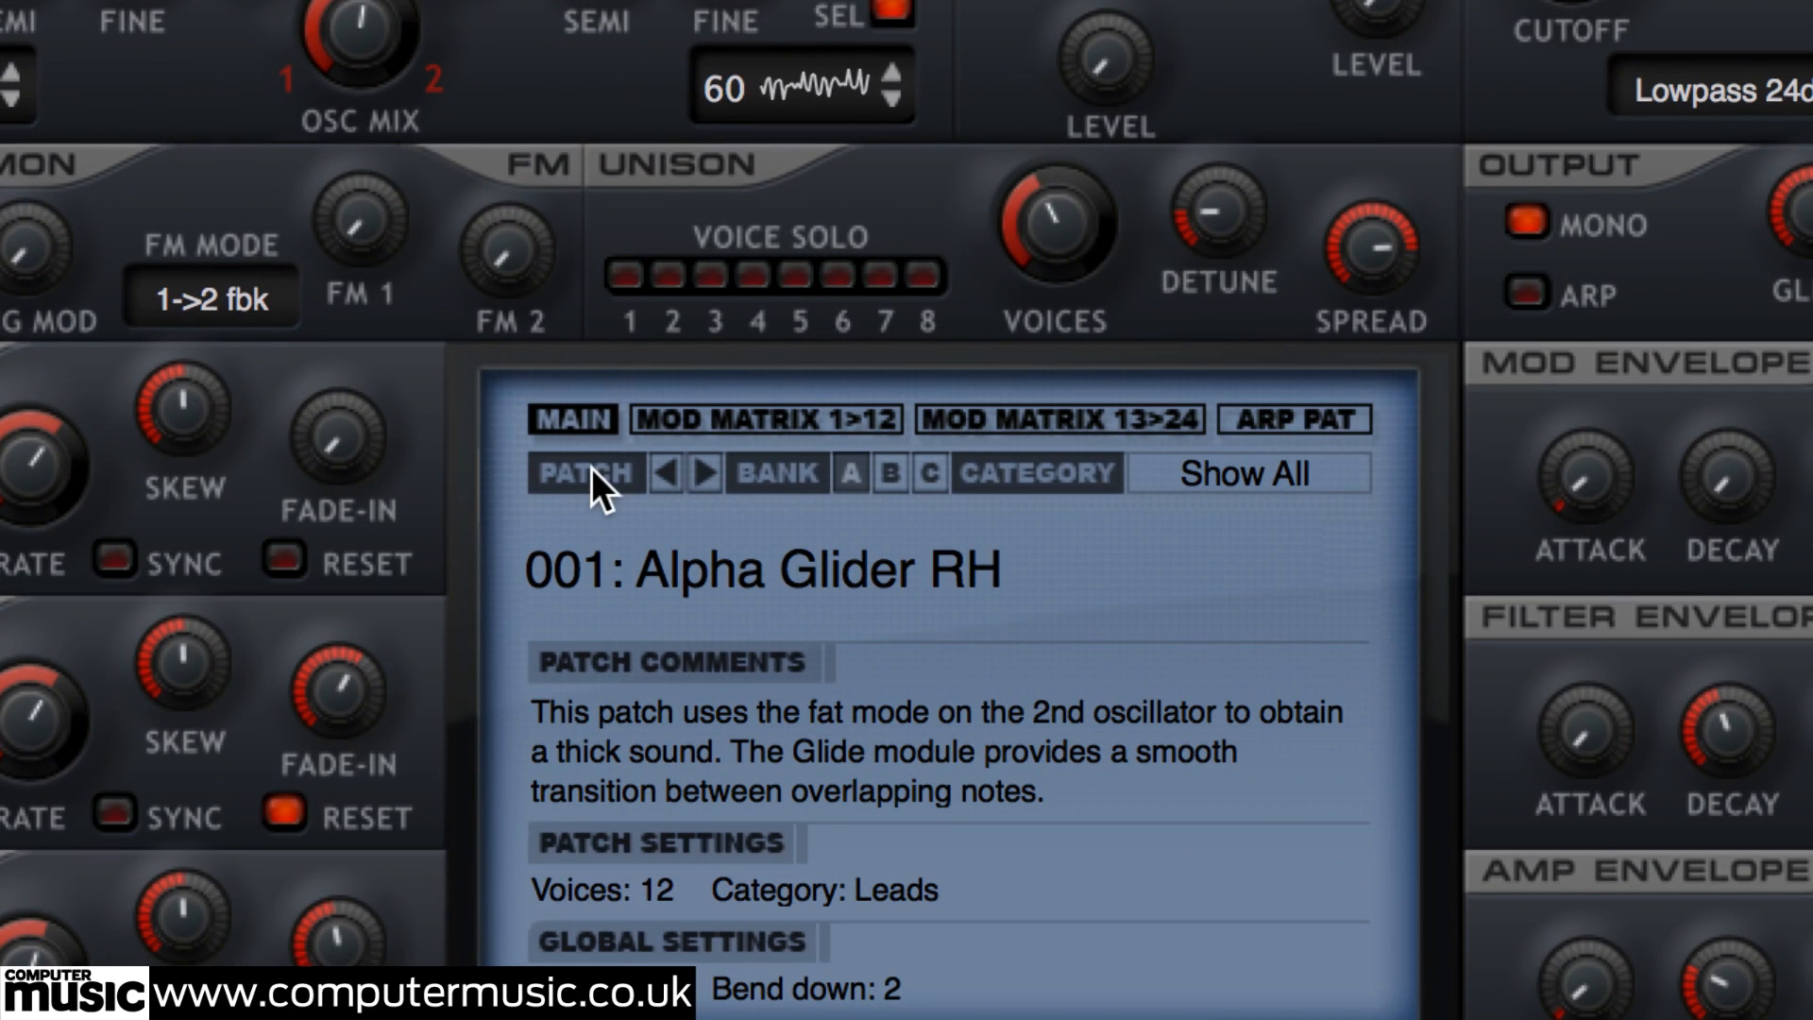
# - Load the DiscoFunk.fxp patch into DuneCM and close the synth's window
pyautogui.click(591, 467)
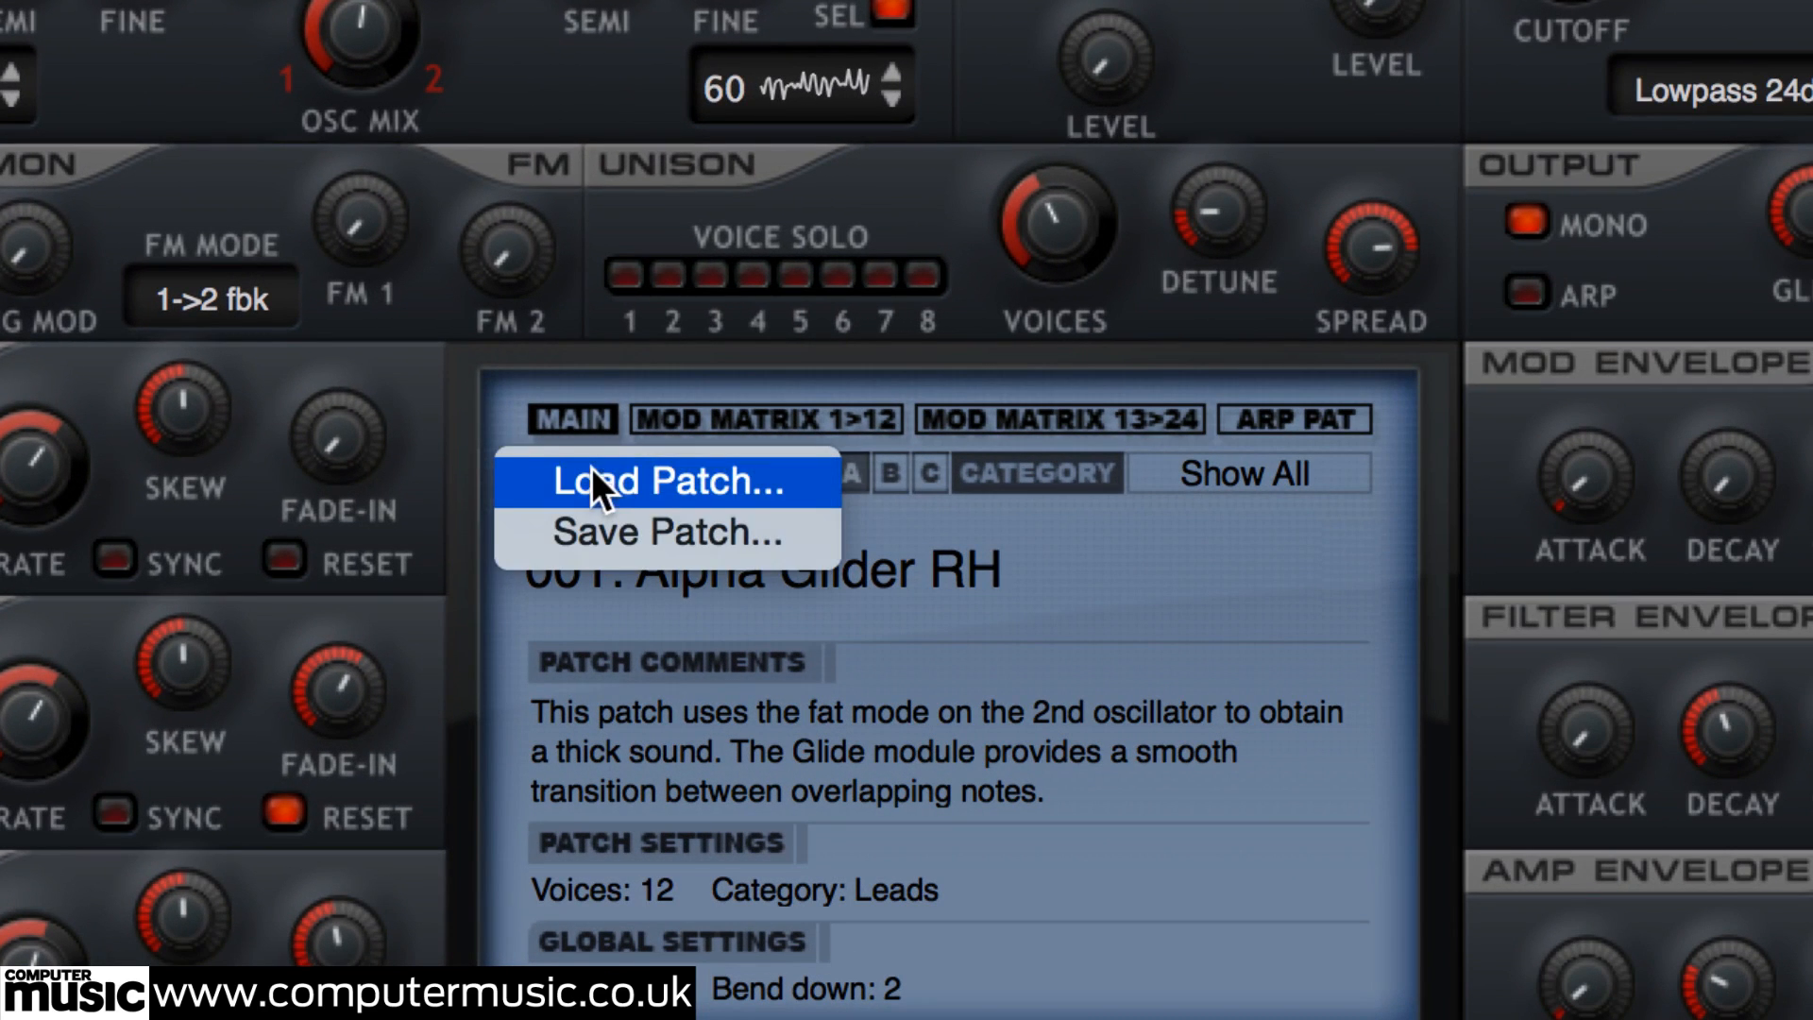
pyautogui.click(774, 487)
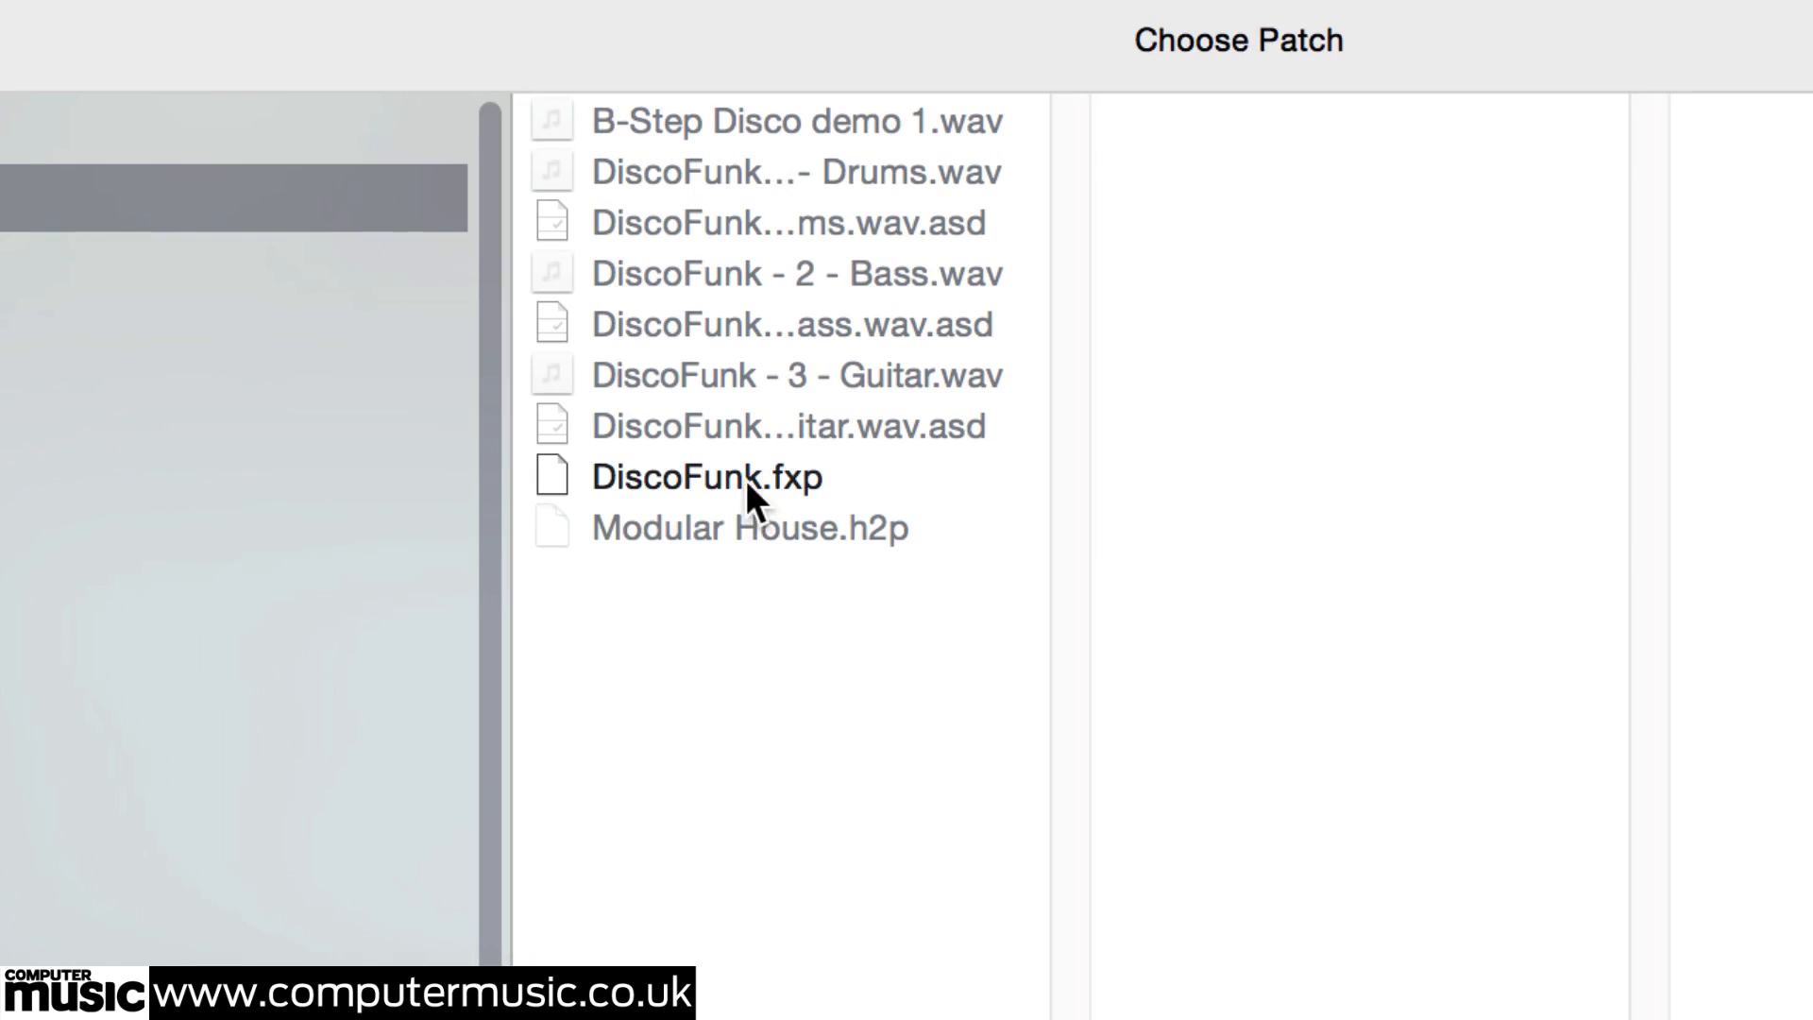
pyautogui.doubleClick(745, 479)
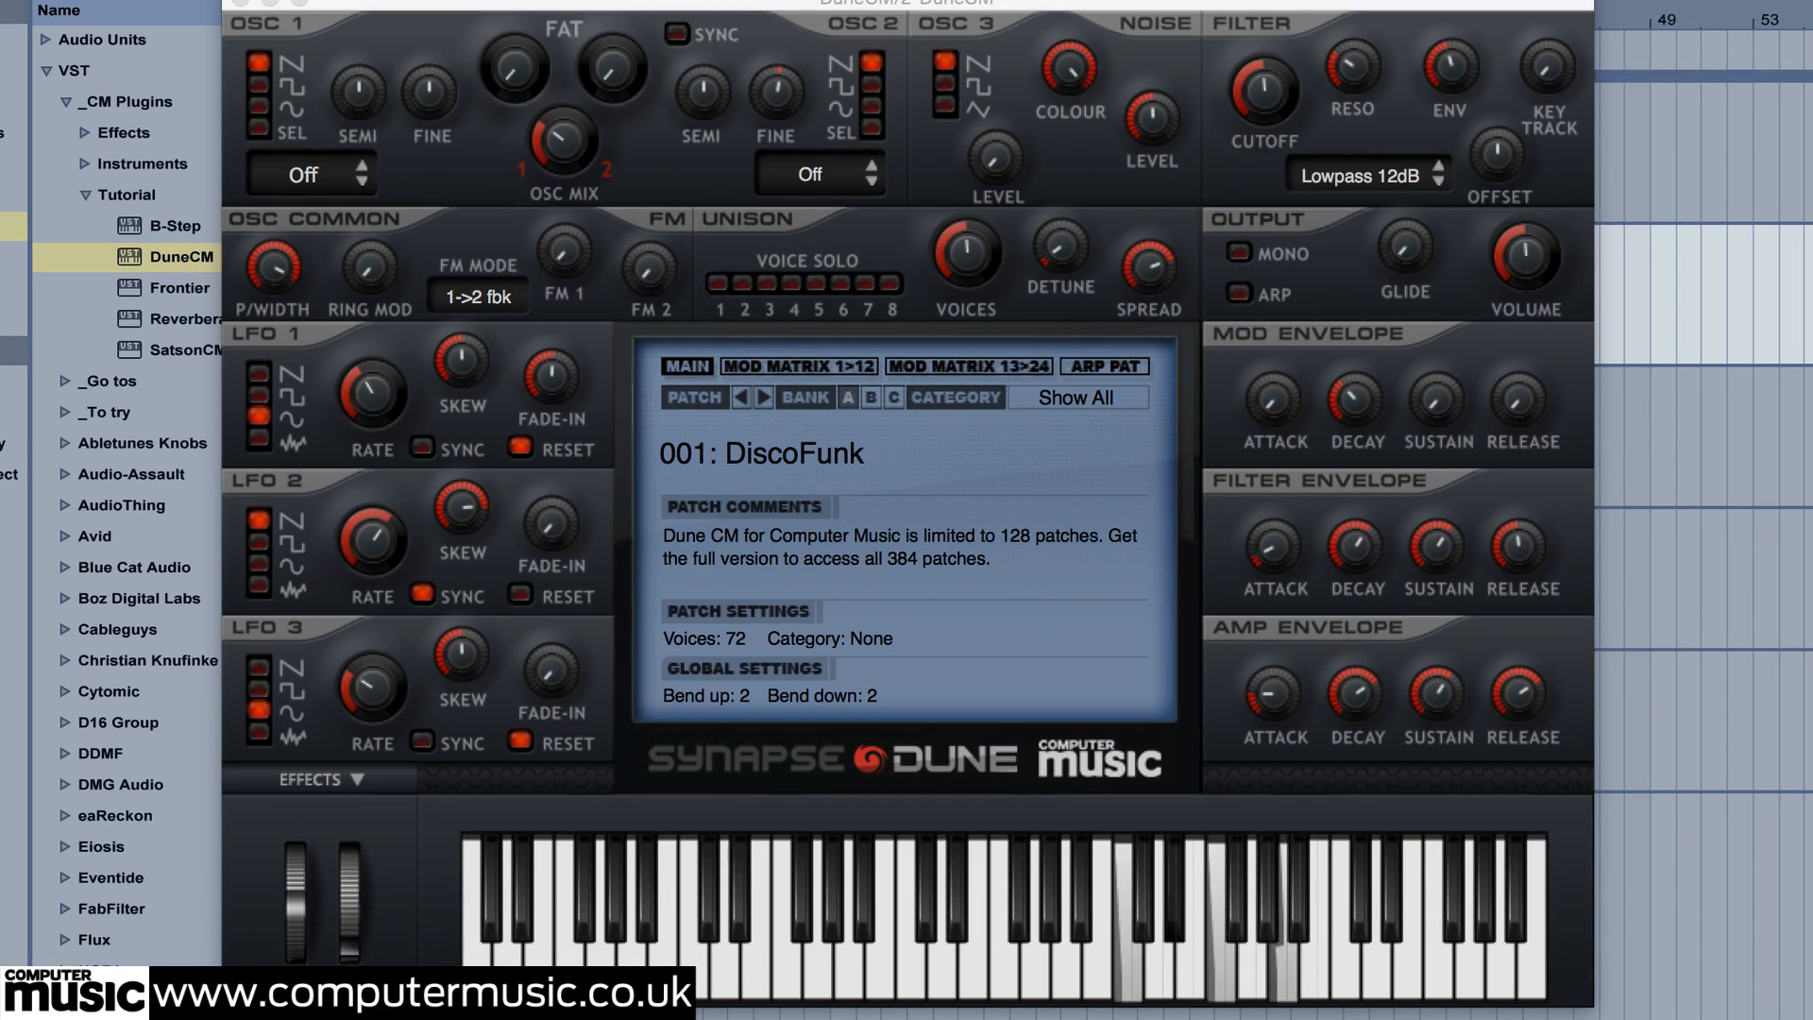
pyautogui.click(238, 4)
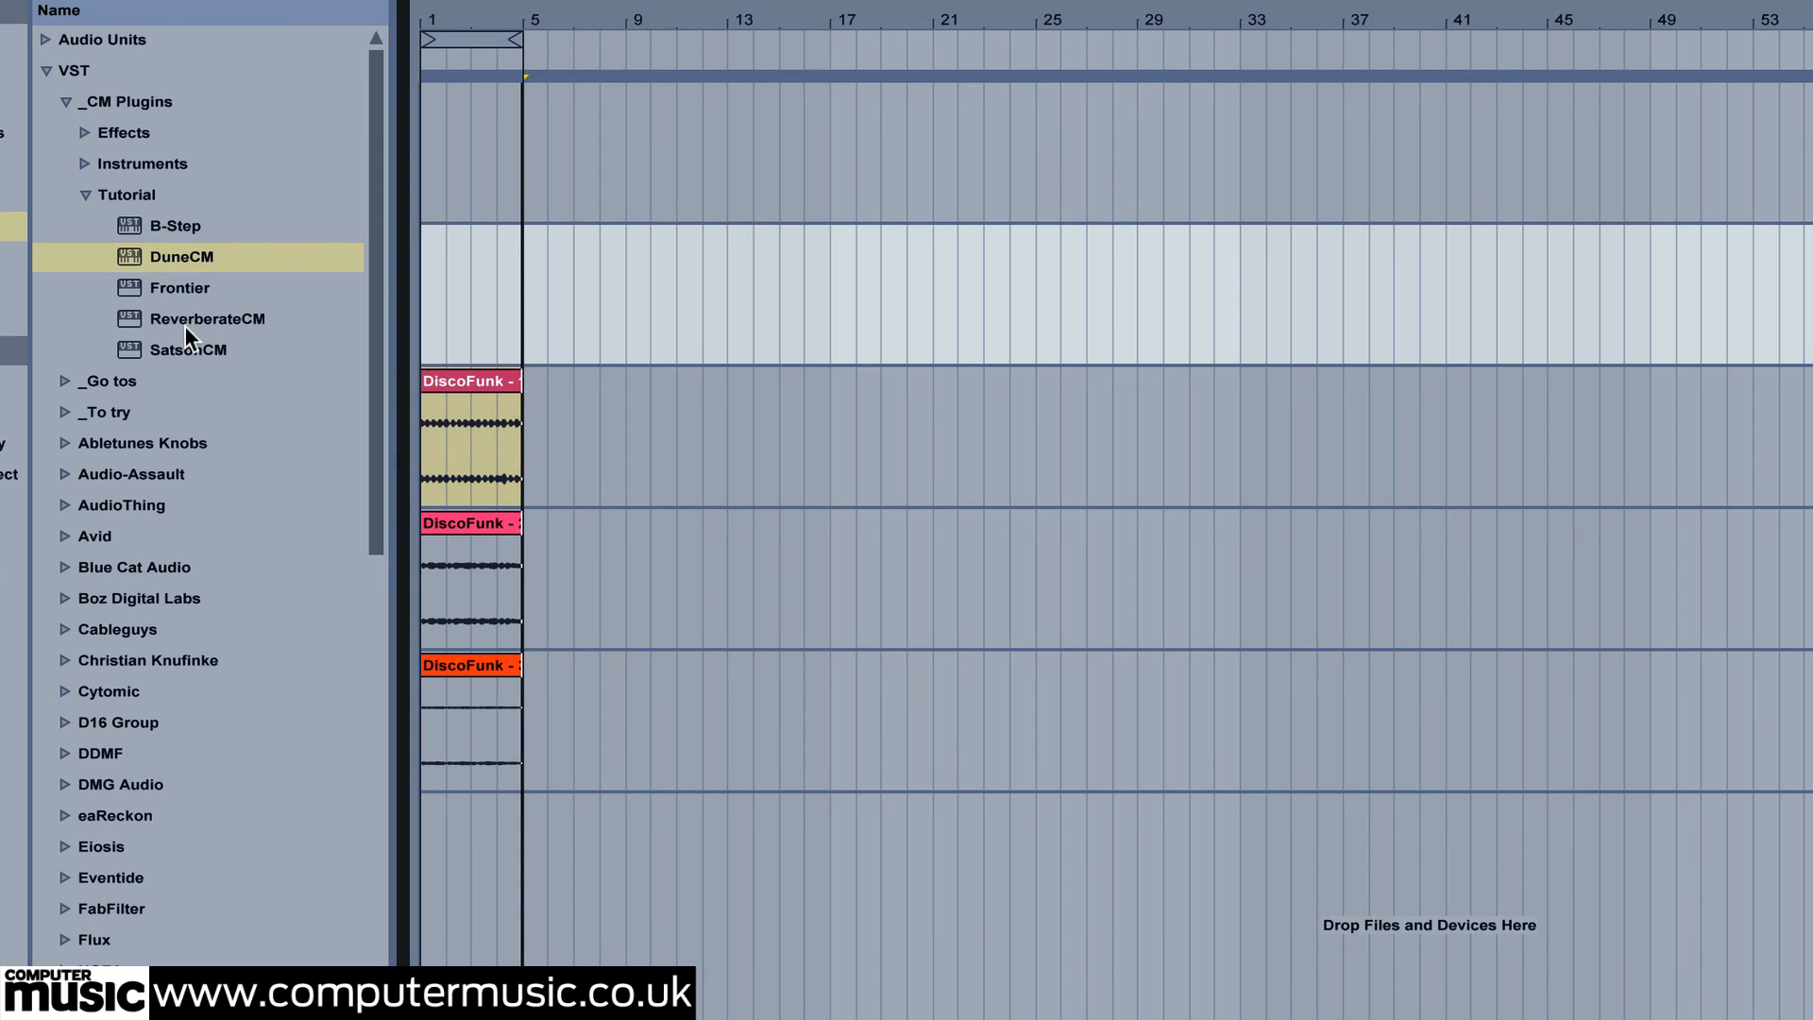
# - Add ReverberateCM to the DuneCM track, choose the 6:Metallic whispers preset and close its window
pyautogui.moveTo(185, 323); pyautogui.dragTo(430, 326)
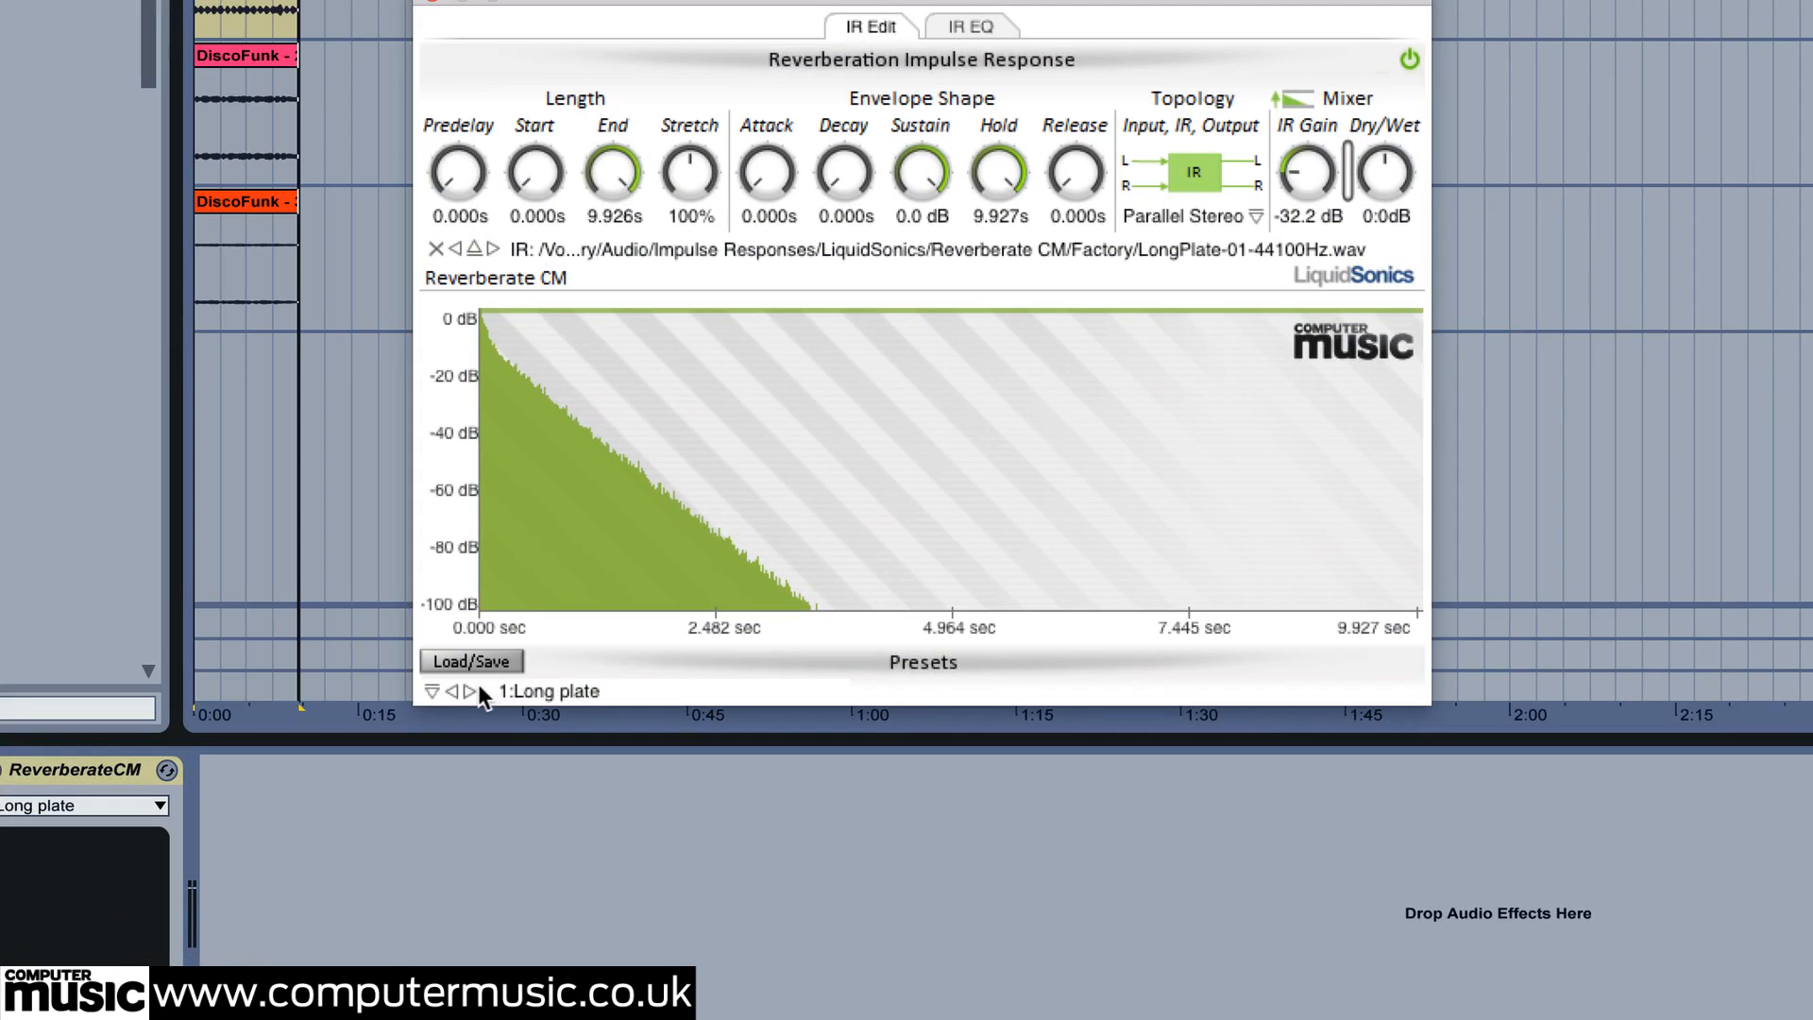
pyautogui.click(484, 695)
pyautogui.click(558, 869)
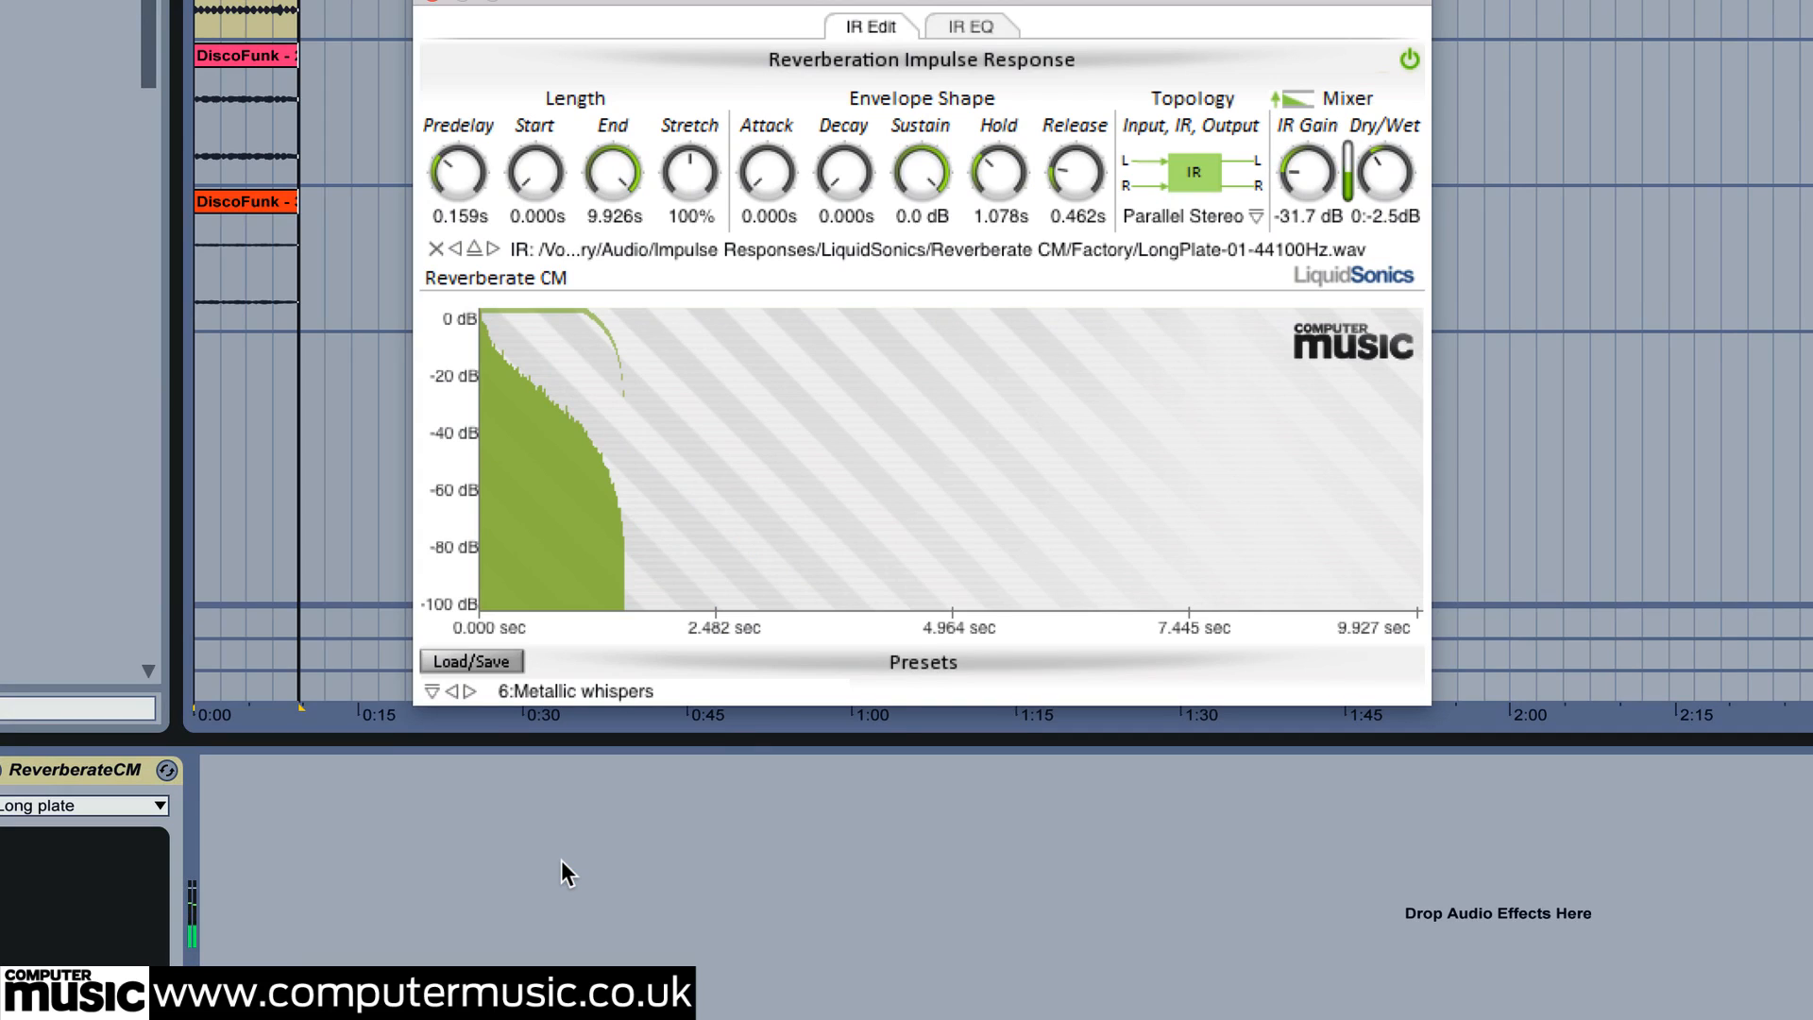
pyautogui.click(431, 2)
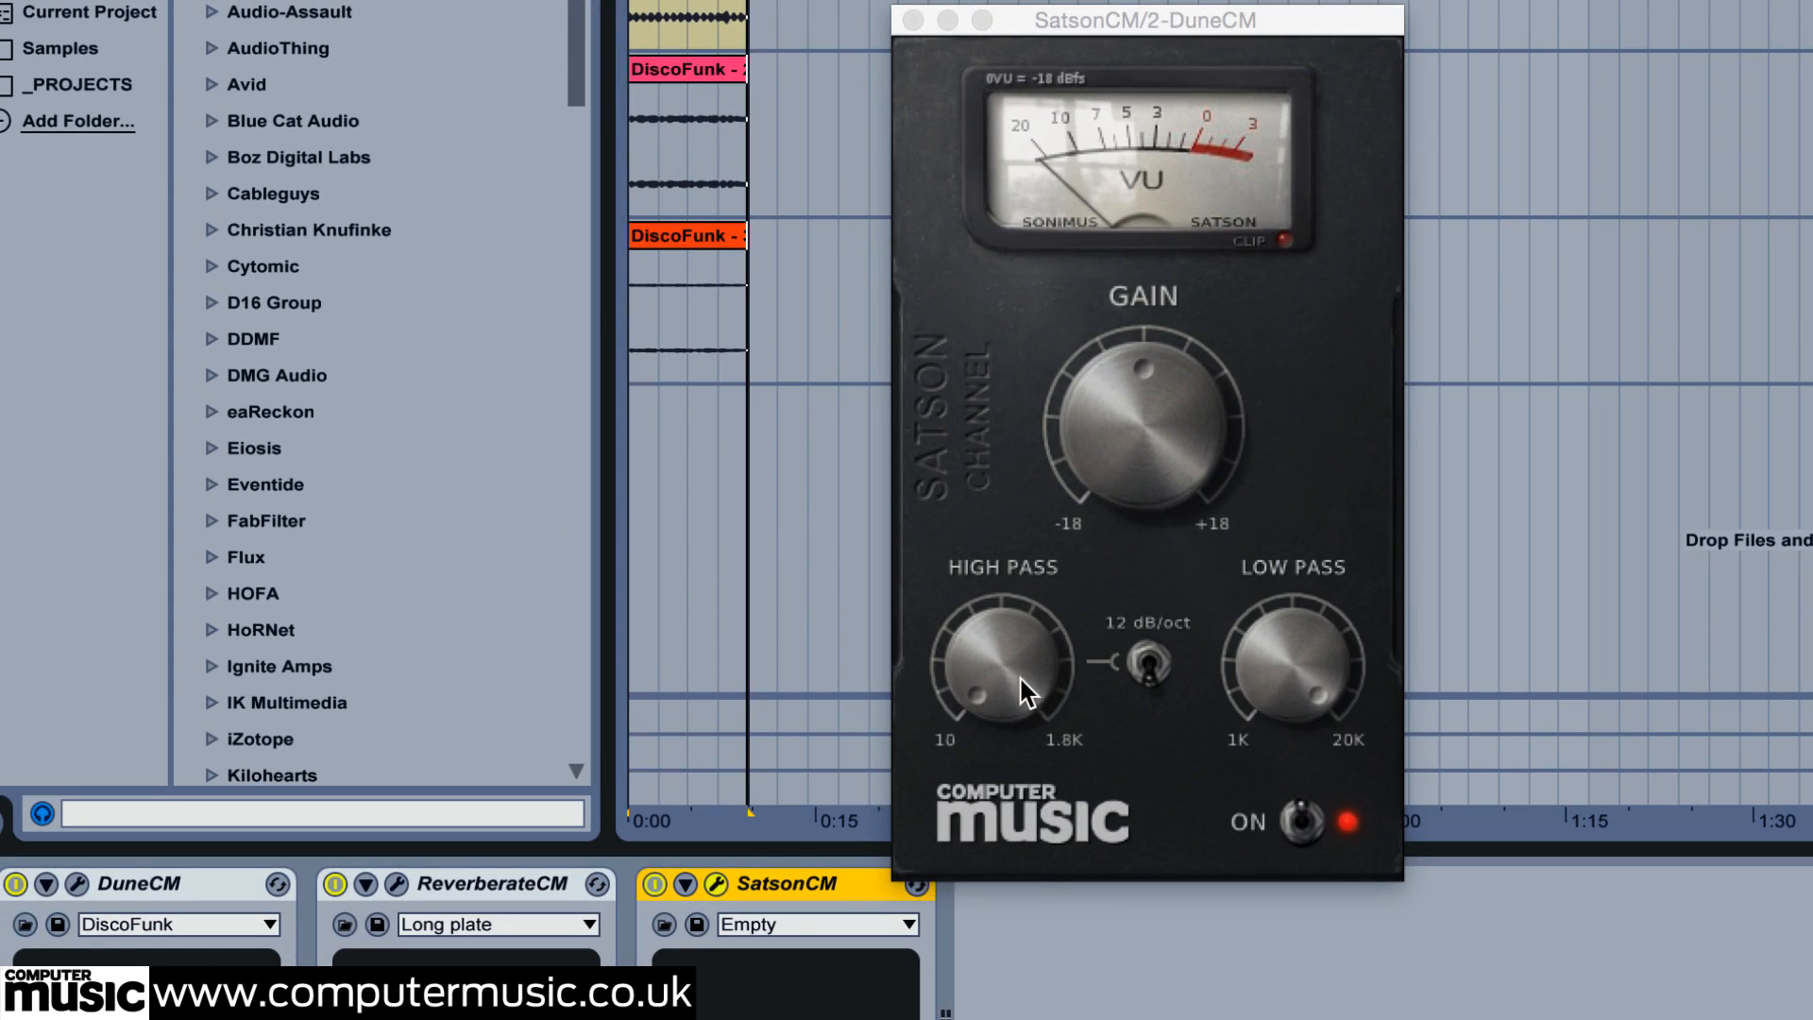
# - Raise SatsonCM's high-pass filter on the DuneCM track, and add Frontier after it with a reduced output volume
pyautogui.moveTo(1018, 676); pyautogui.dragTo(1093, 415)
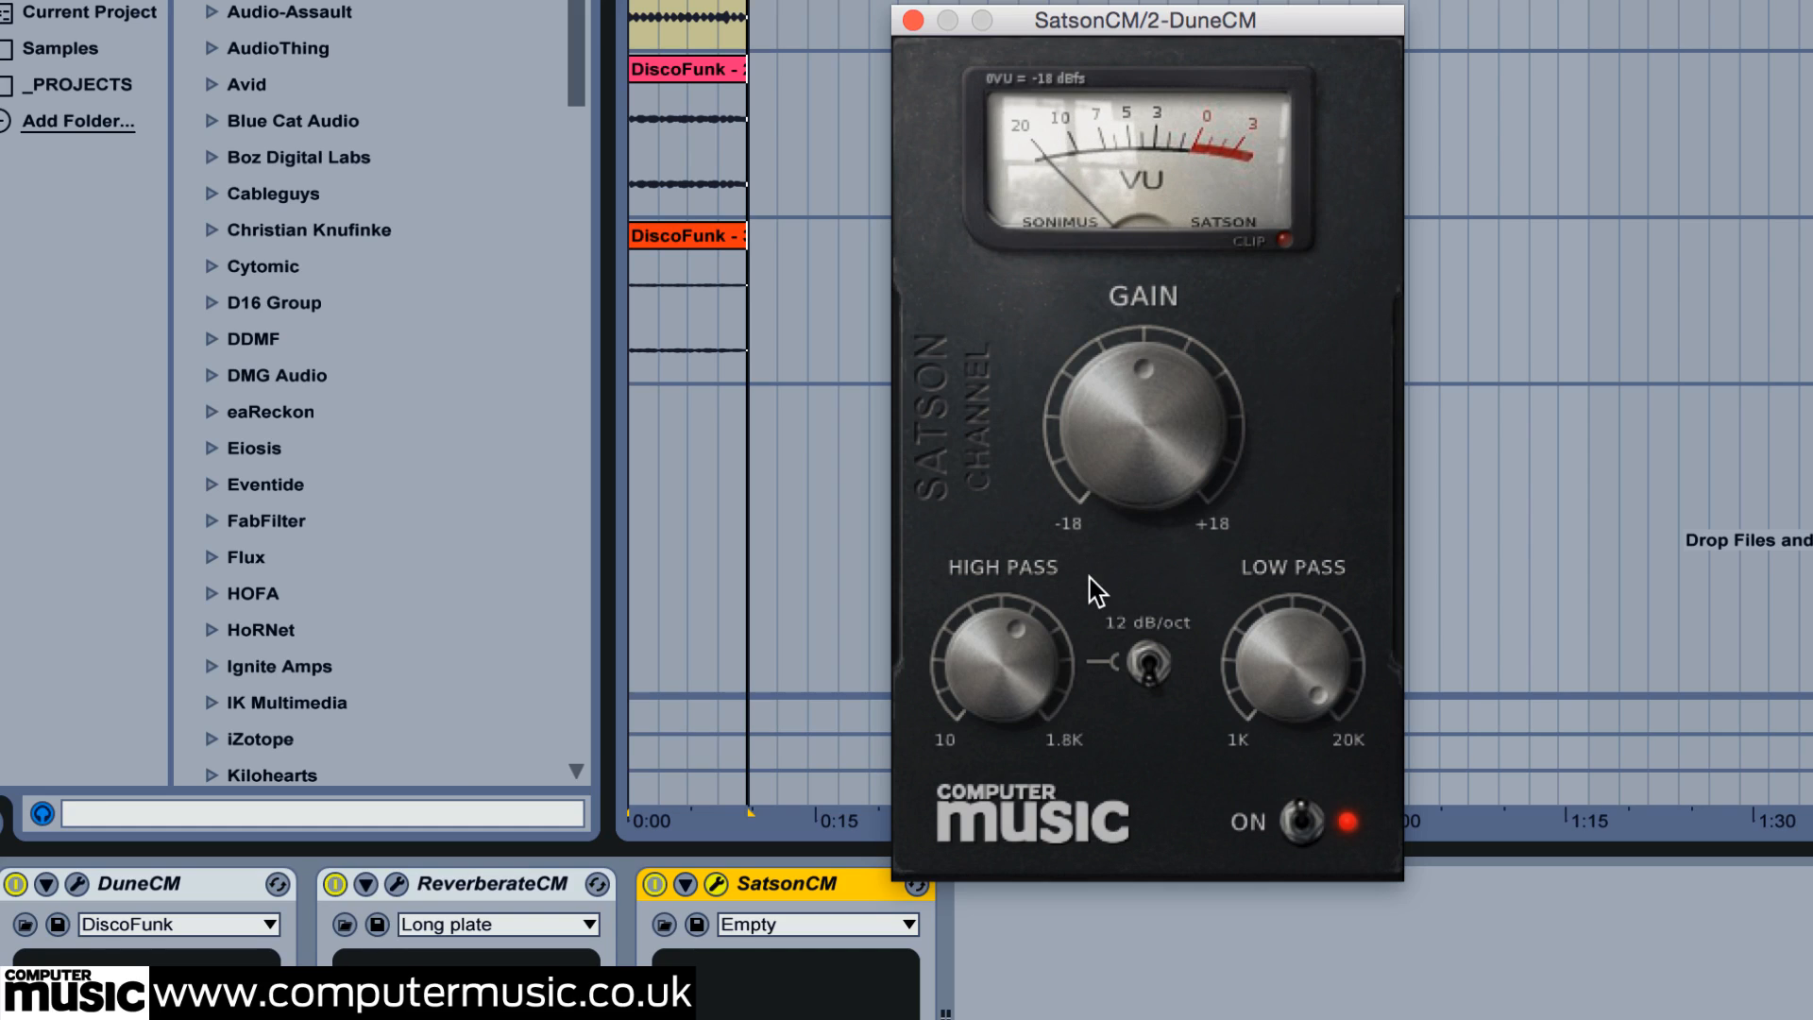
pyautogui.moveTo(284, 5); pyautogui.dragTo(982, 944)
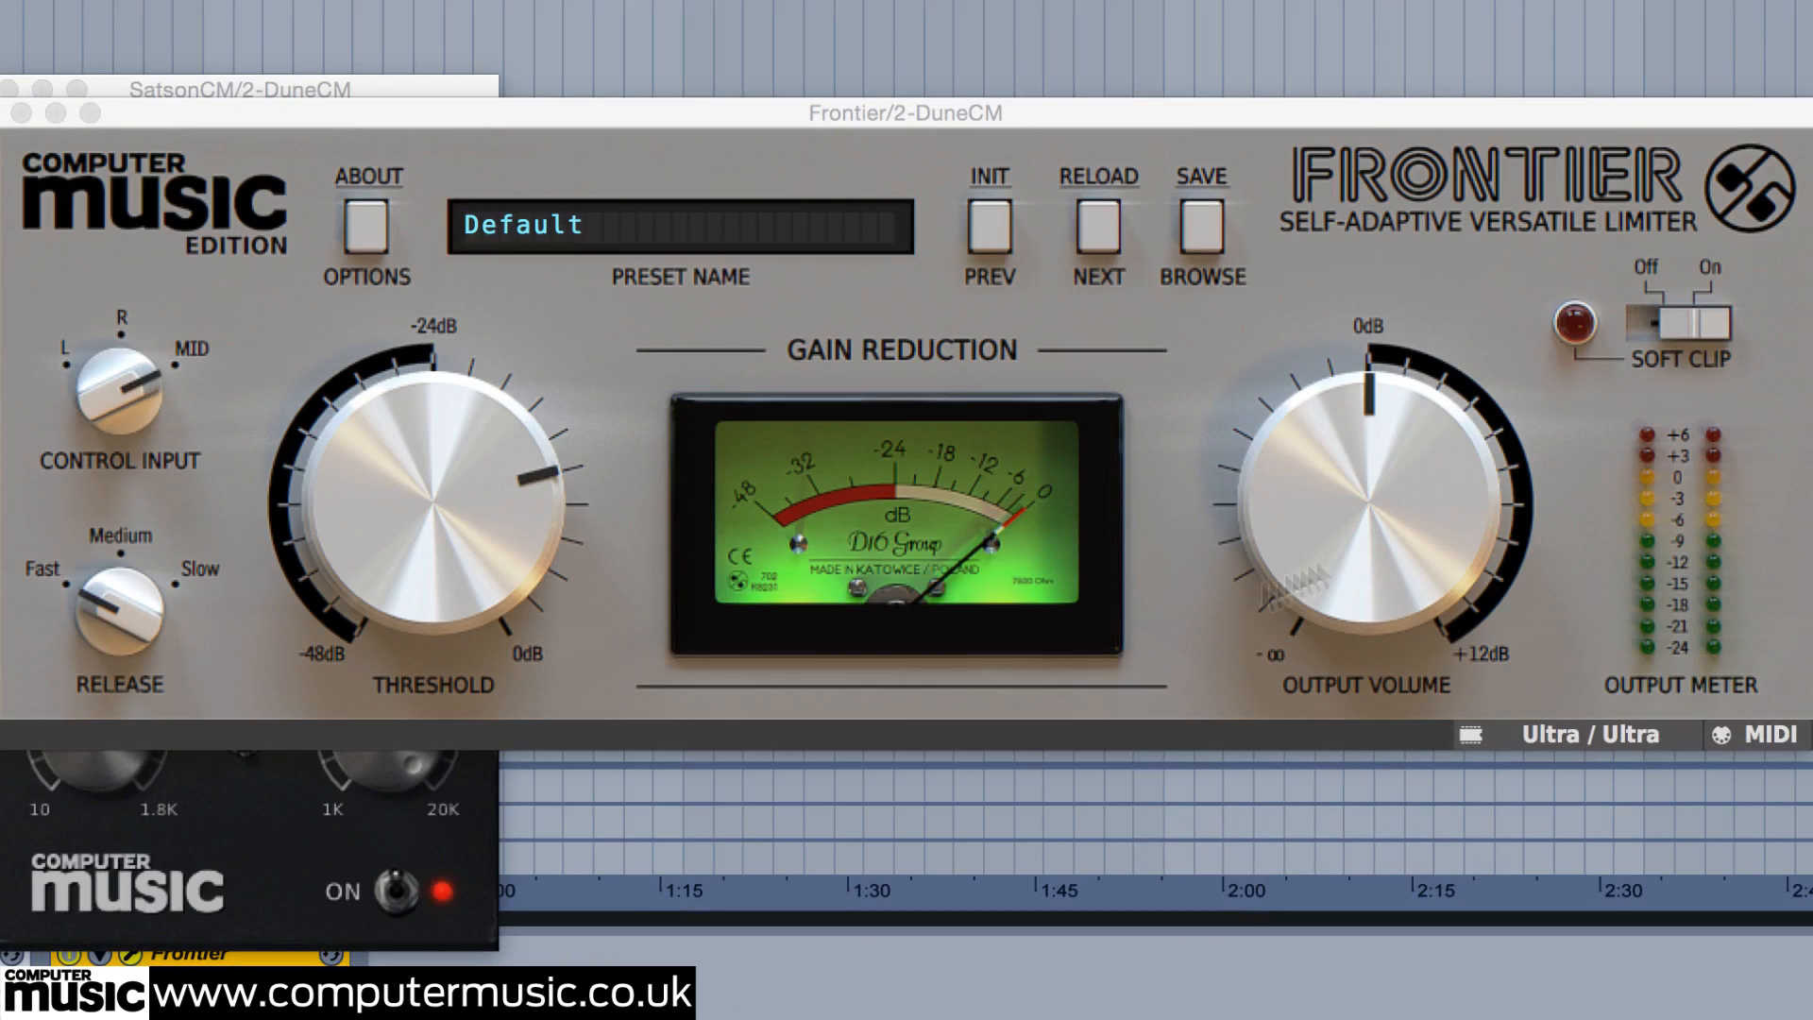
pyautogui.moveTo(1393, 510); pyautogui.dragTo(1356, 672)
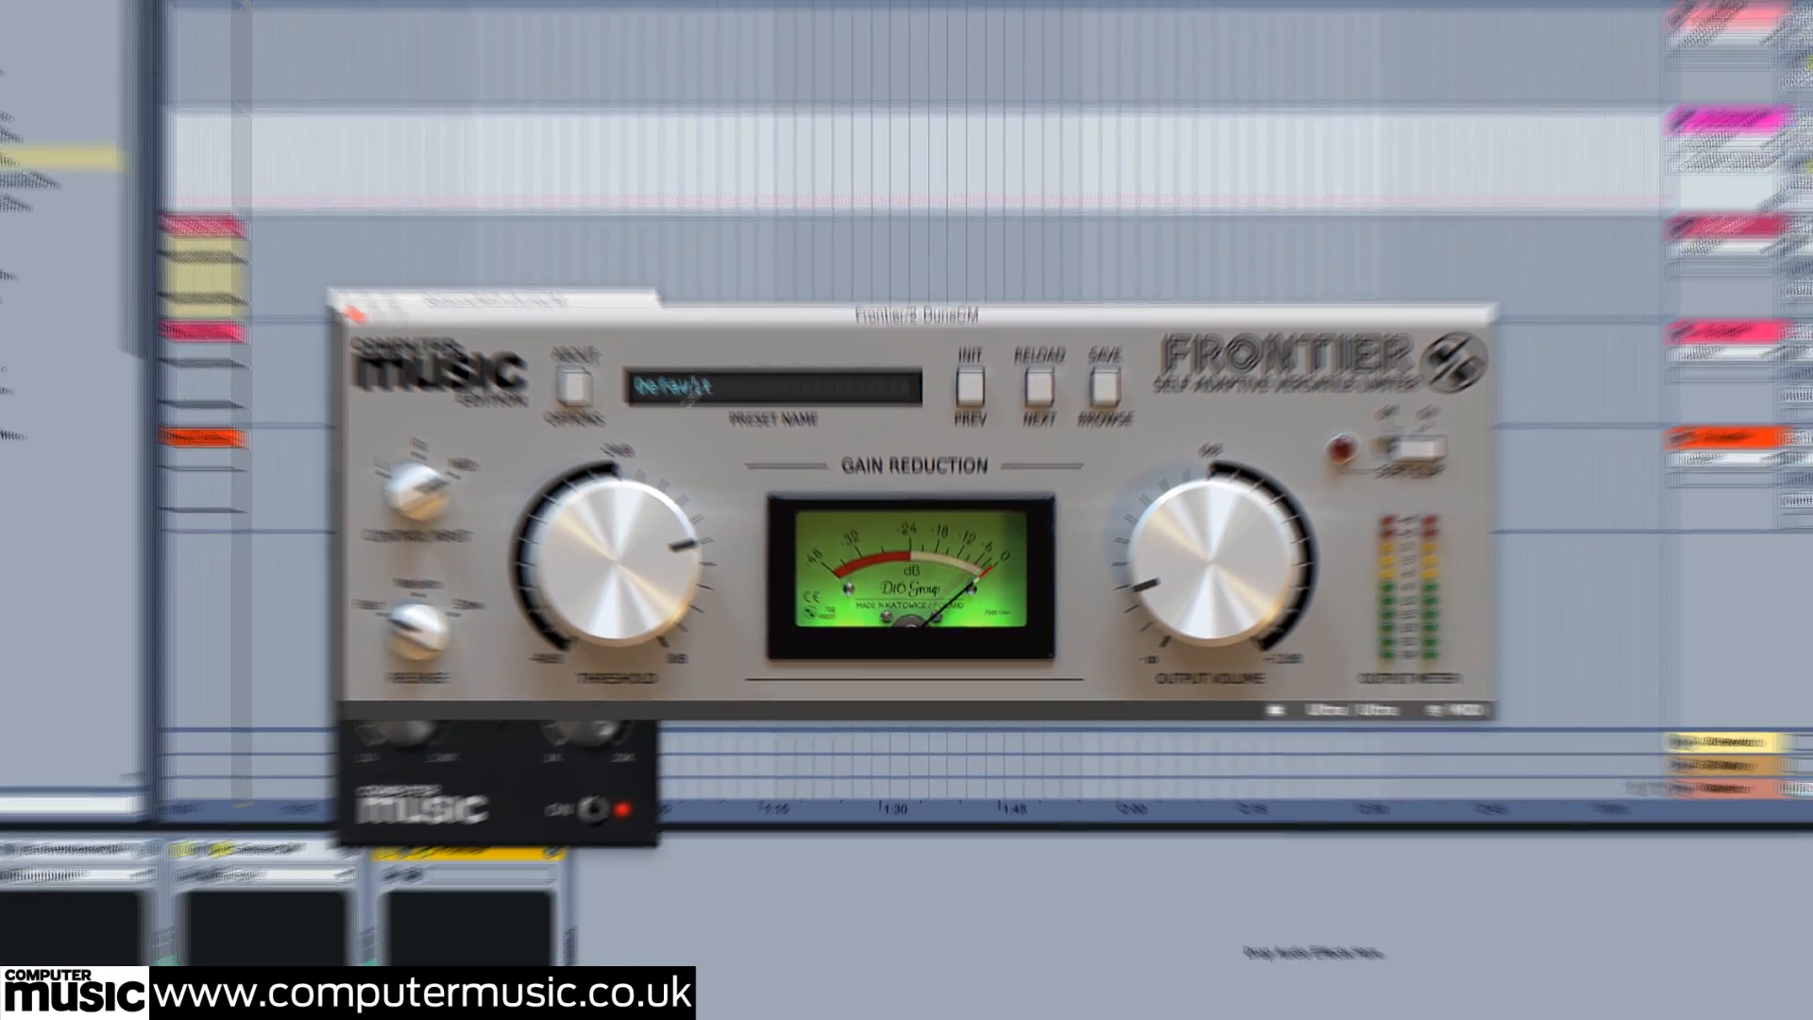
pyautogui.click(336, 302)
pyautogui.click(337, 291)
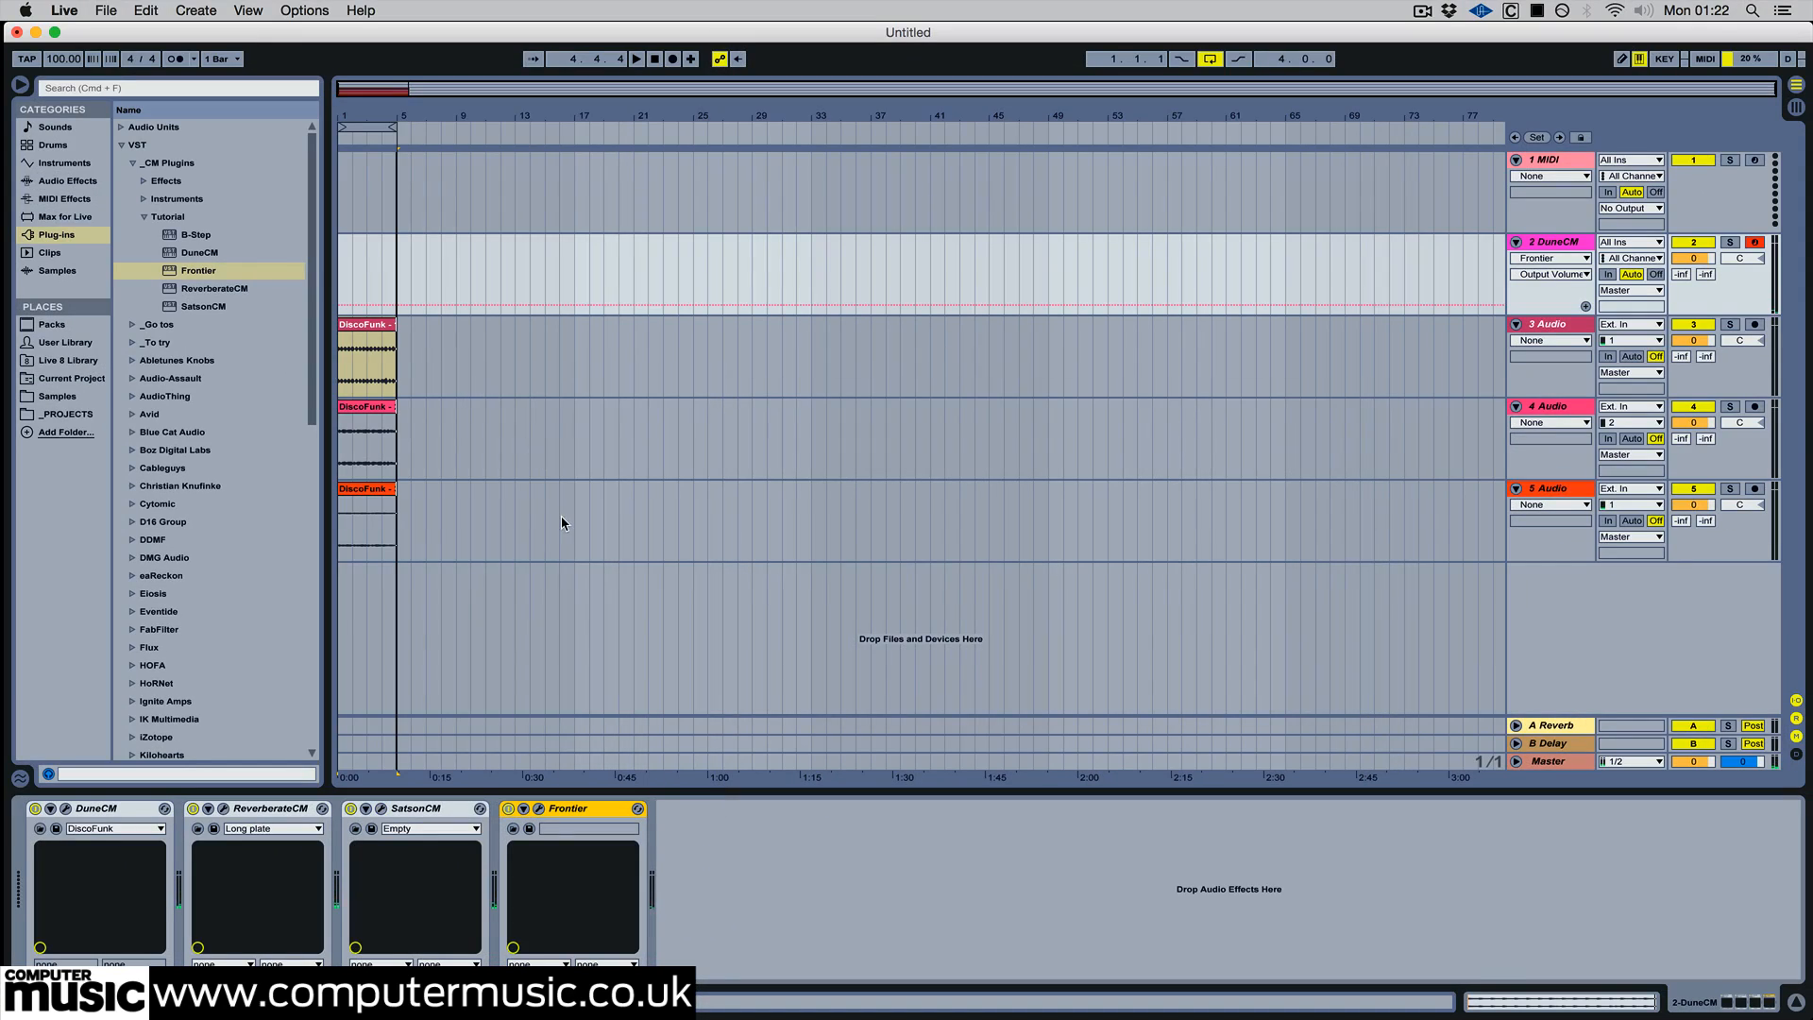
# - Load B-Step onto the first MIDI track, move its window higher up and dismiss the What's New screen
pyautogui.click(188, 235)
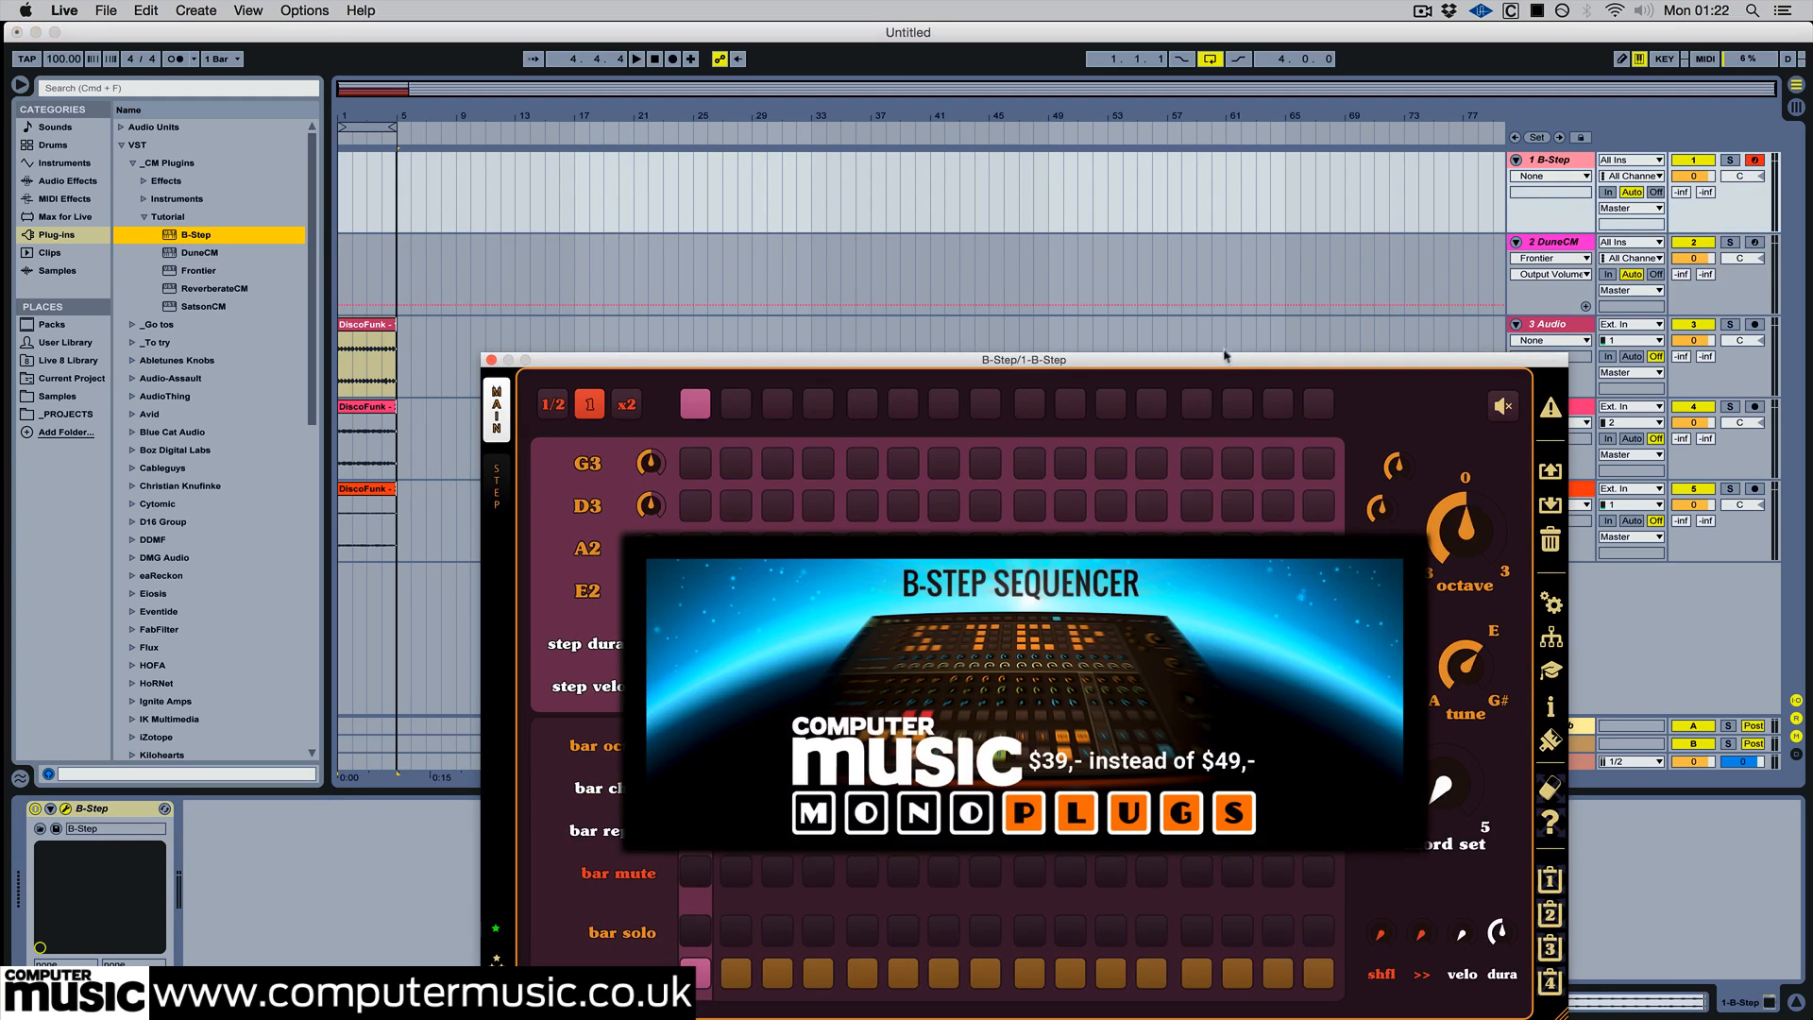
pyautogui.moveTo(1222, 356); pyautogui.dragTo(1131, 168)
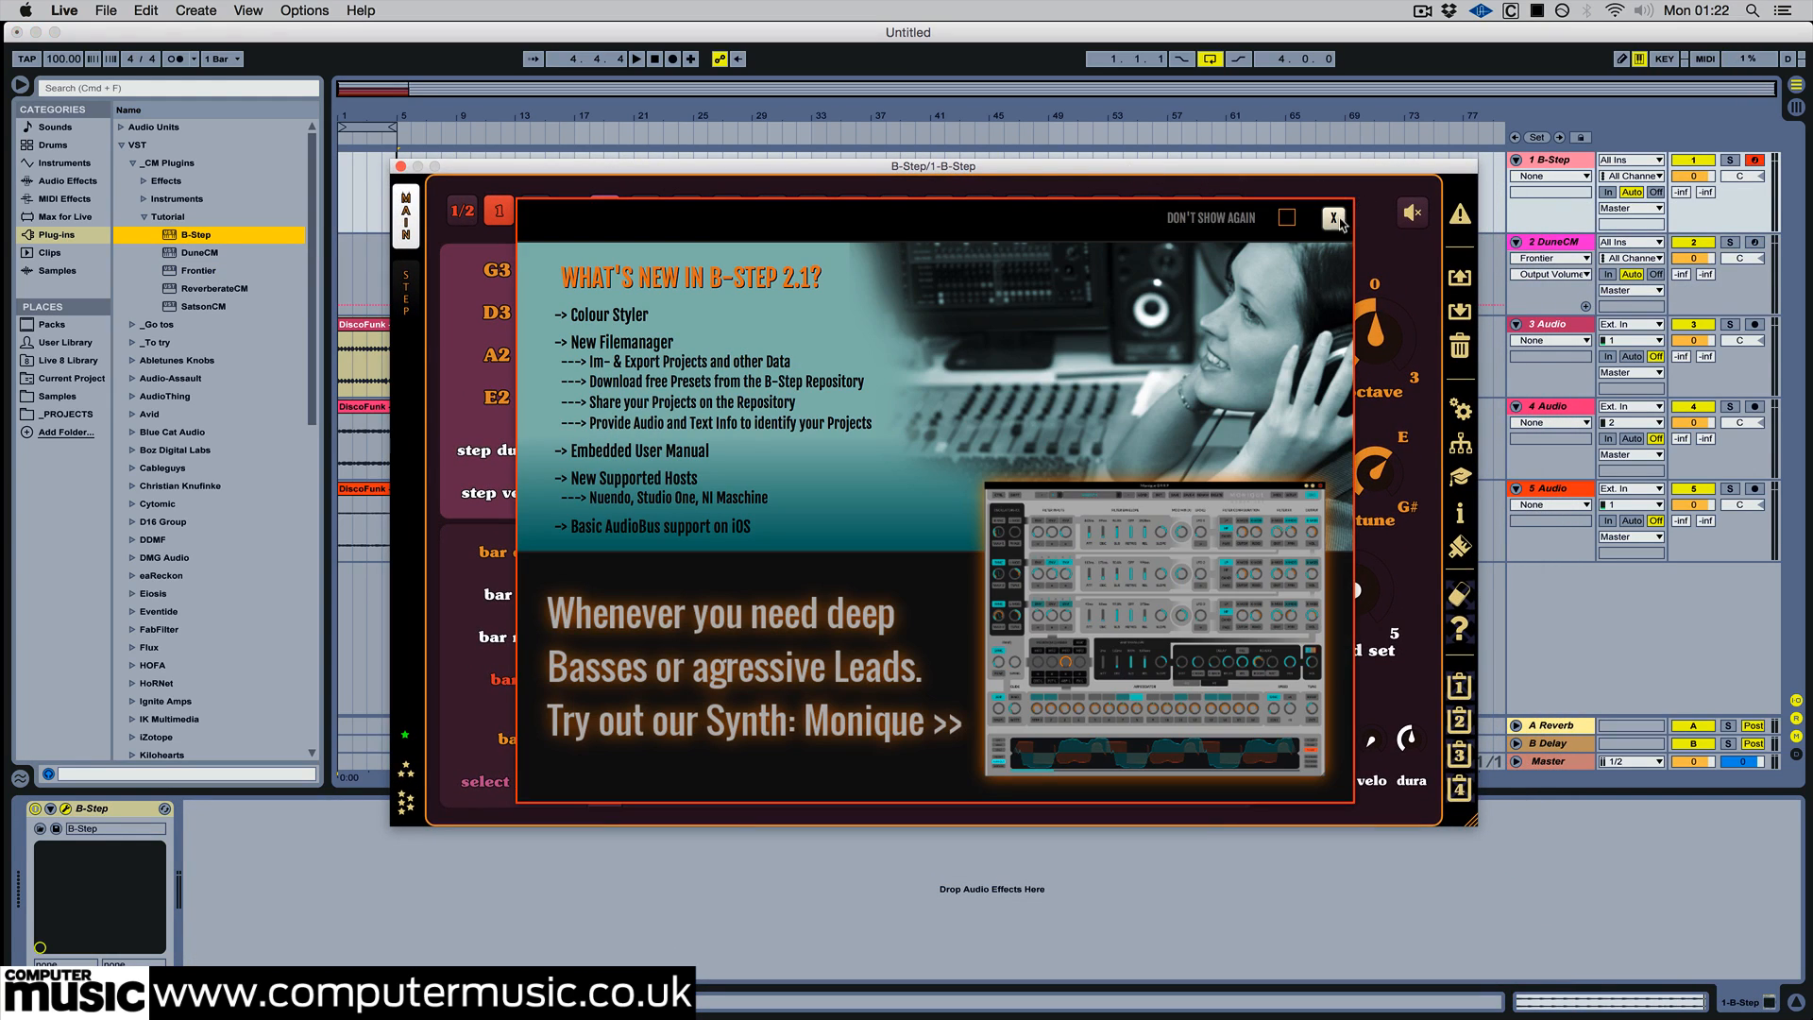
pyautogui.click(1333, 219)
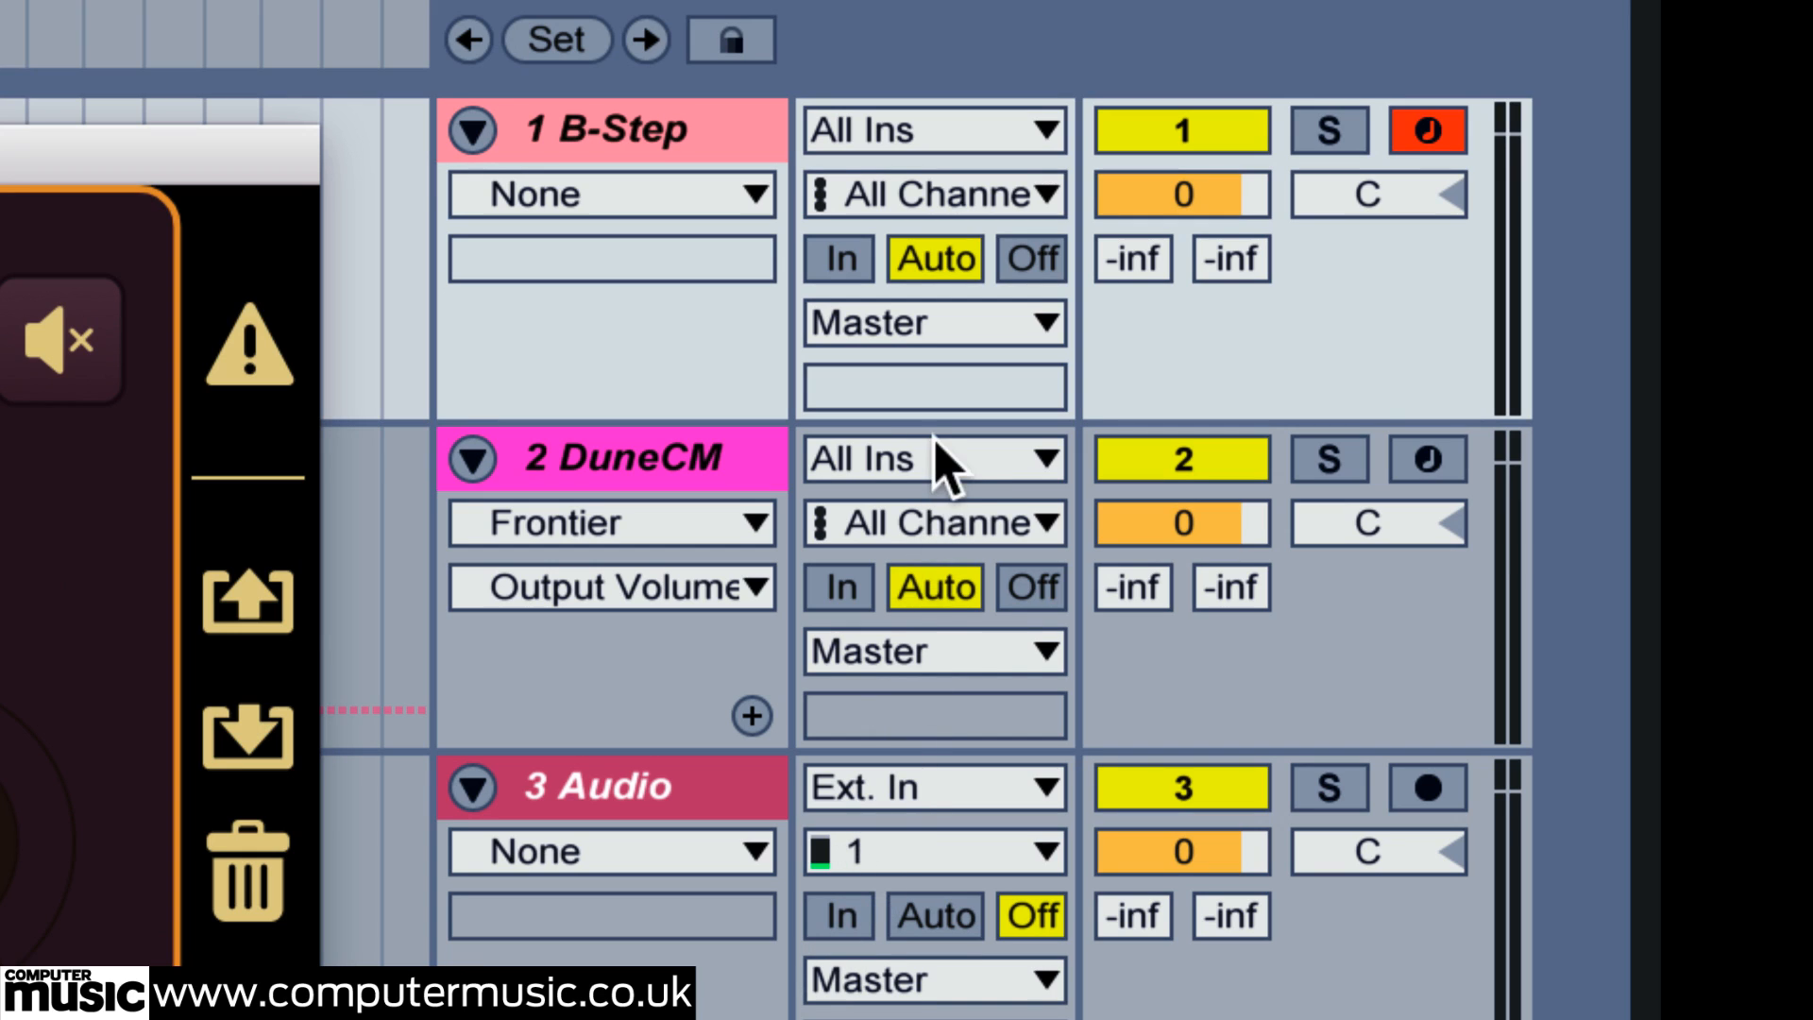
# - Set the DuneCM track's MIDI input to 1-B-Step with the B-Step source, and switch its monitoring to In
pyautogui.click(968, 459)
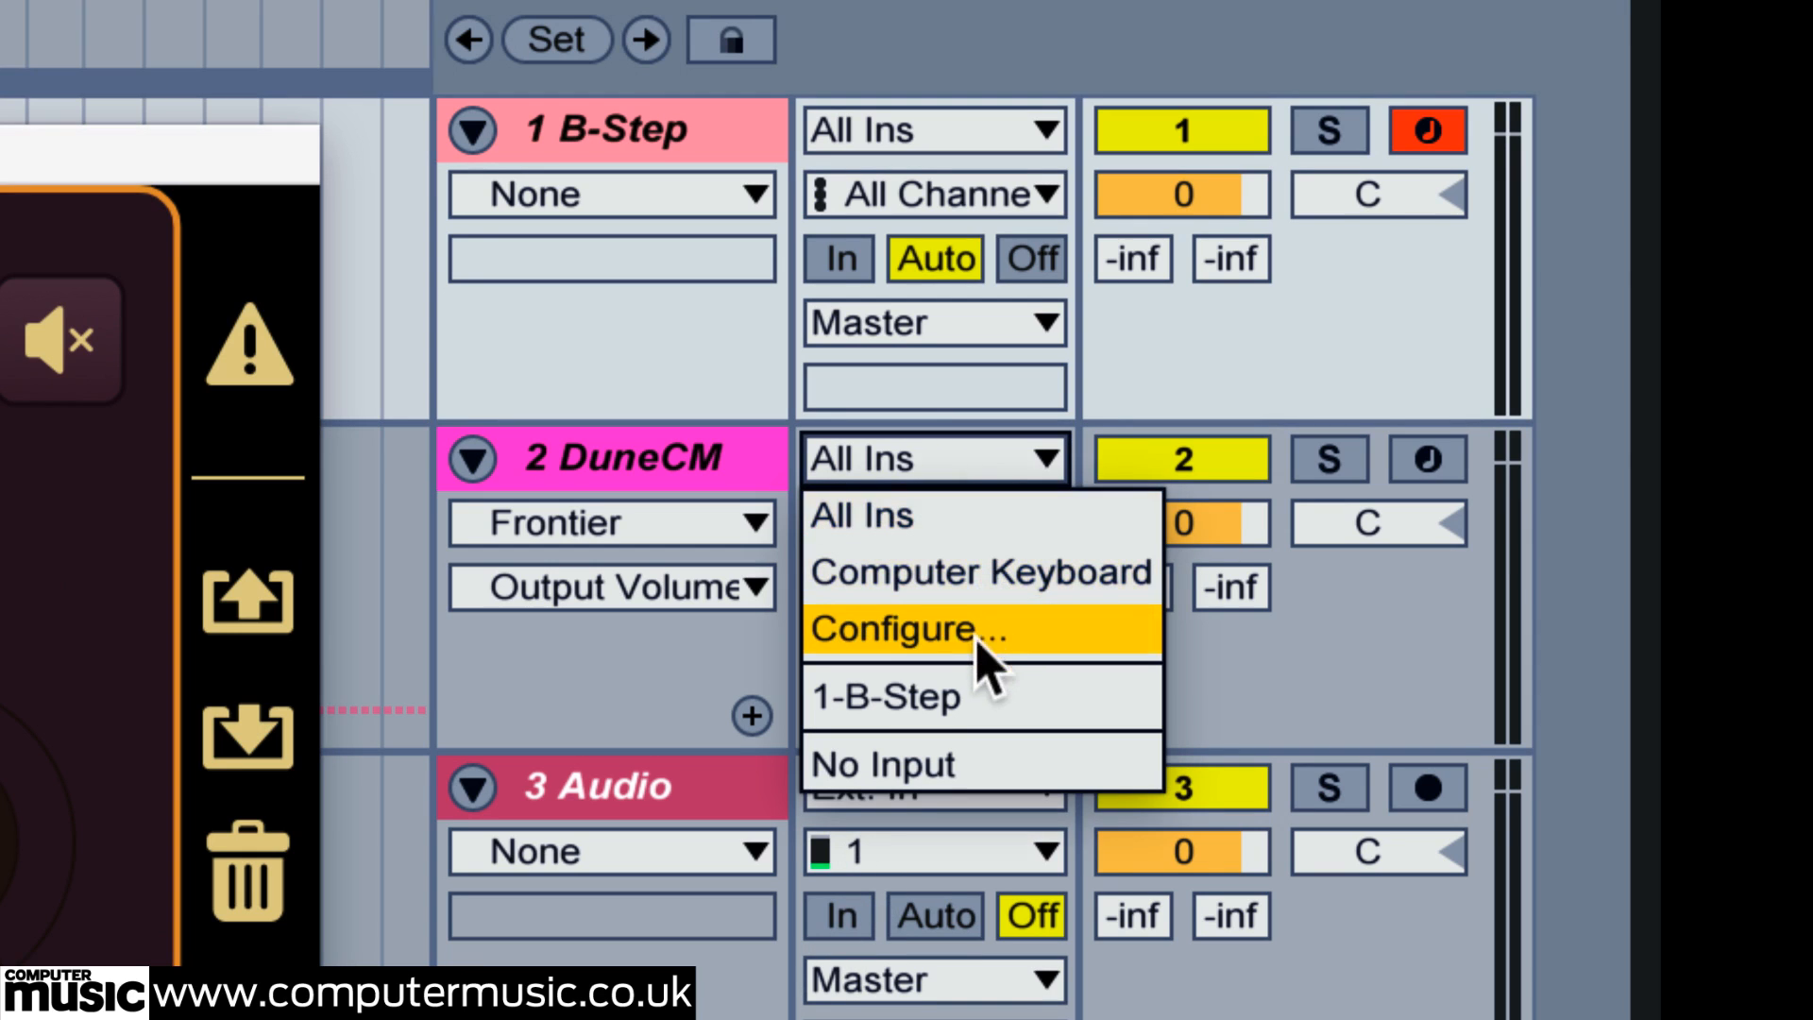
pyautogui.click(973, 697)
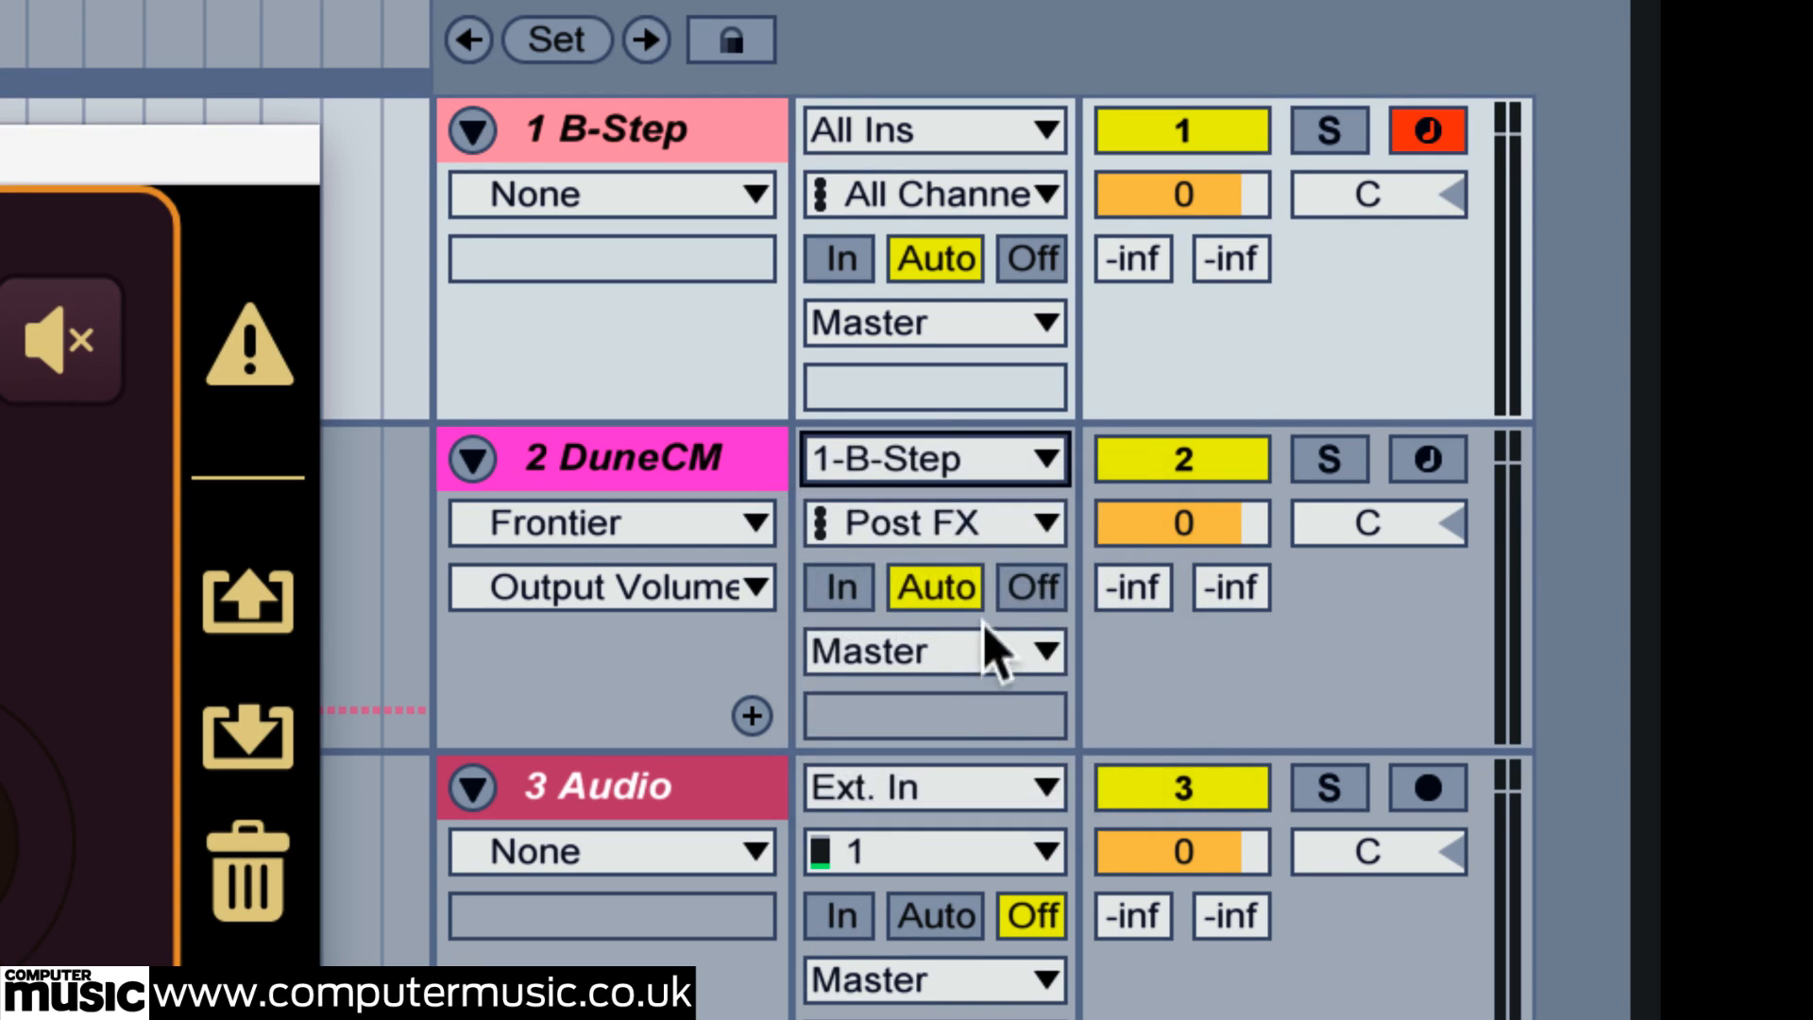
pyautogui.click(998, 524)
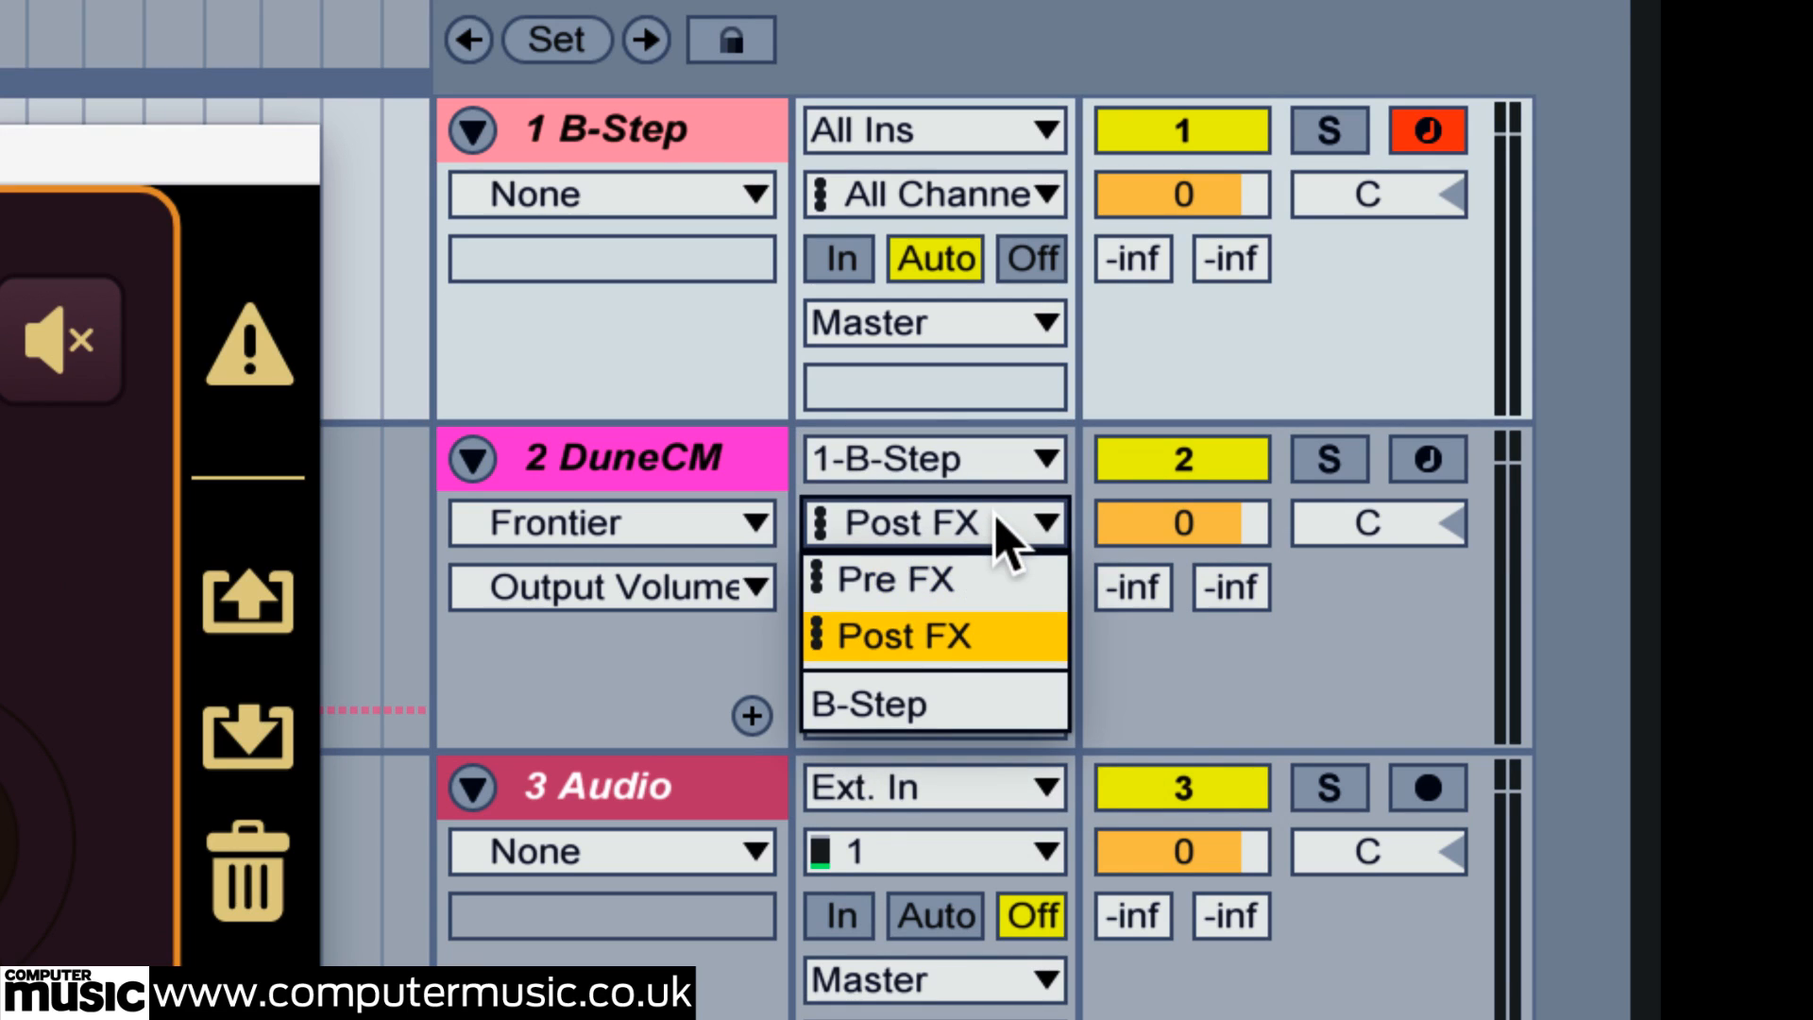
pyautogui.click(996, 682)
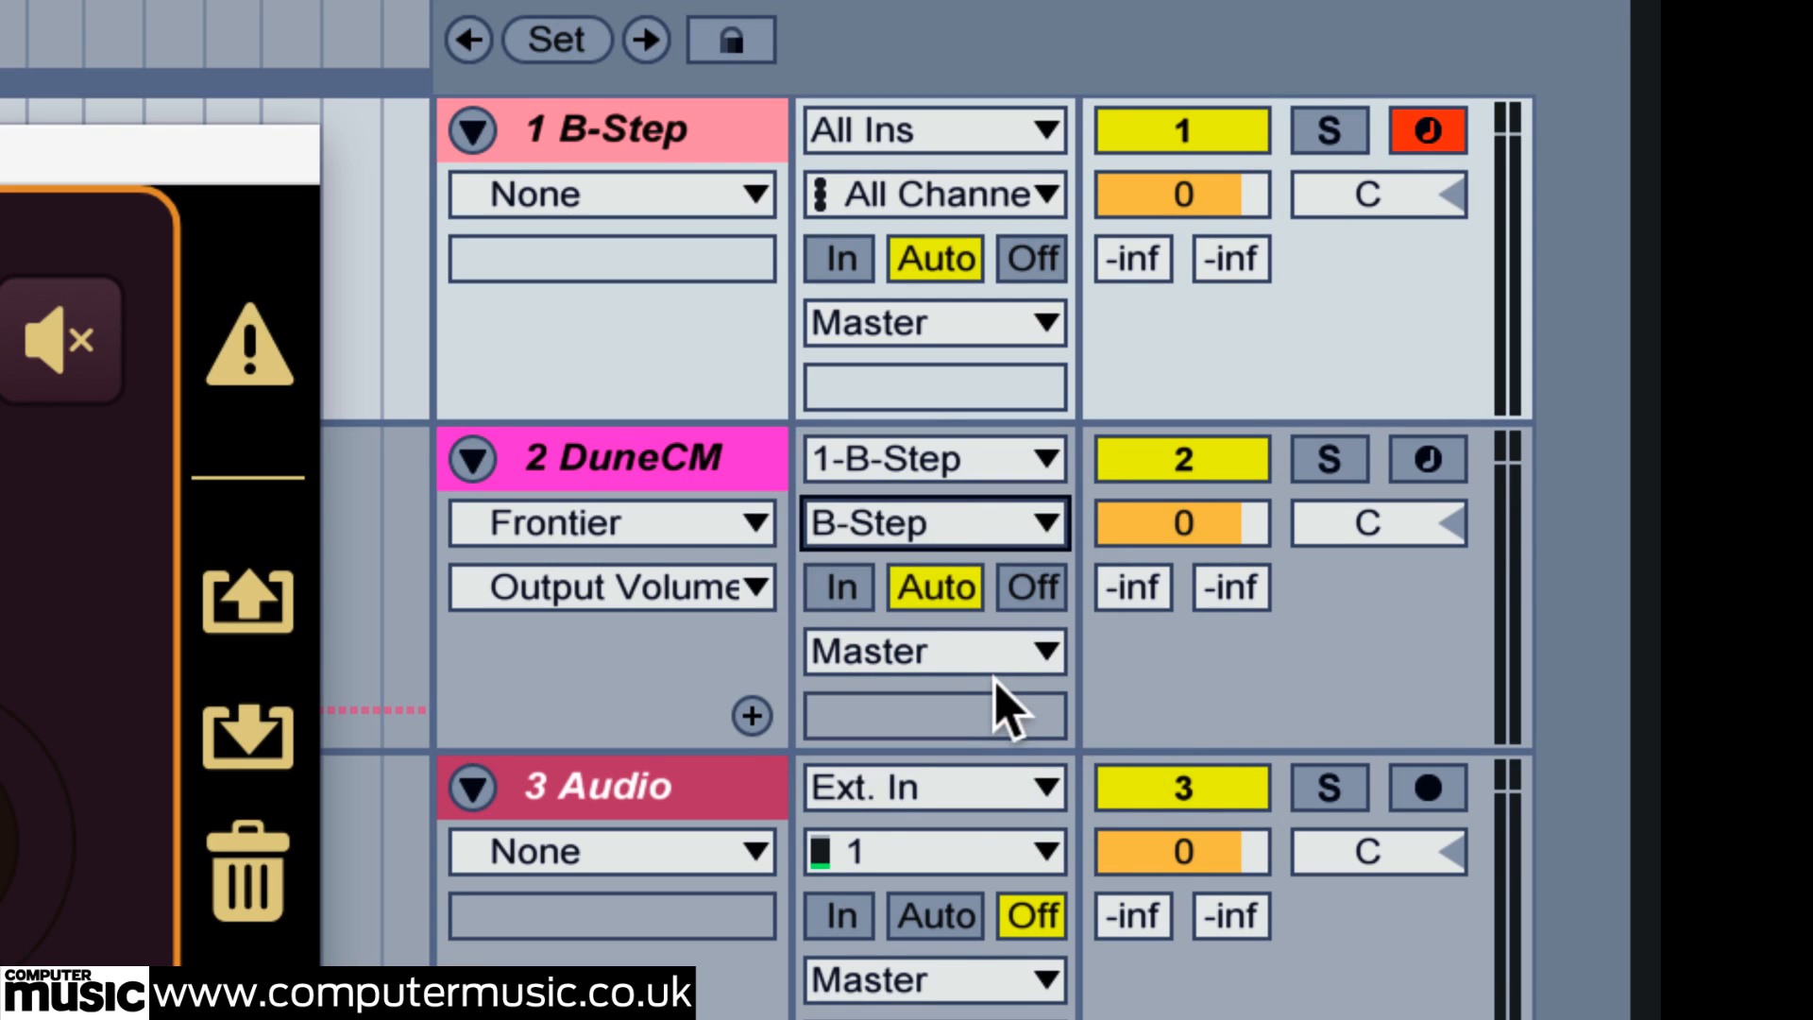
pyautogui.click(856, 589)
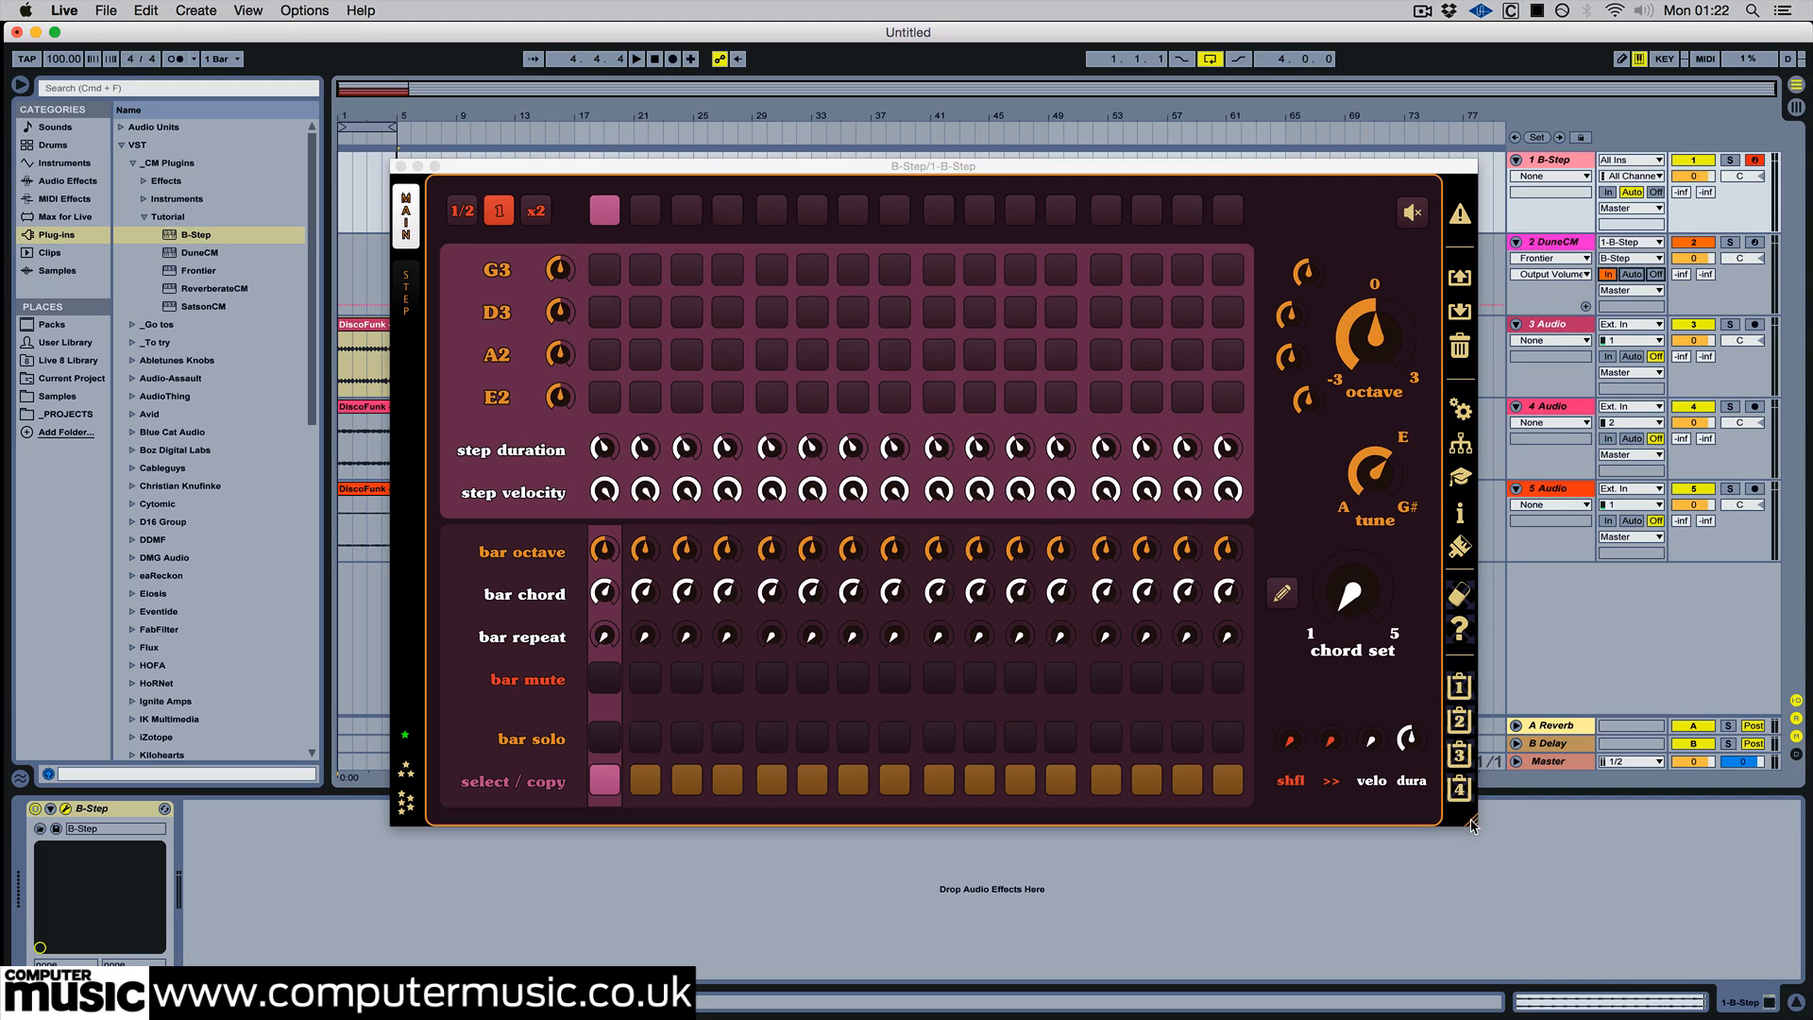
# - Shrink the B-Step window and move it to the upper-left area of the arrangement
pyautogui.moveTo(1471, 824); pyautogui.dragTo(1066, 522)
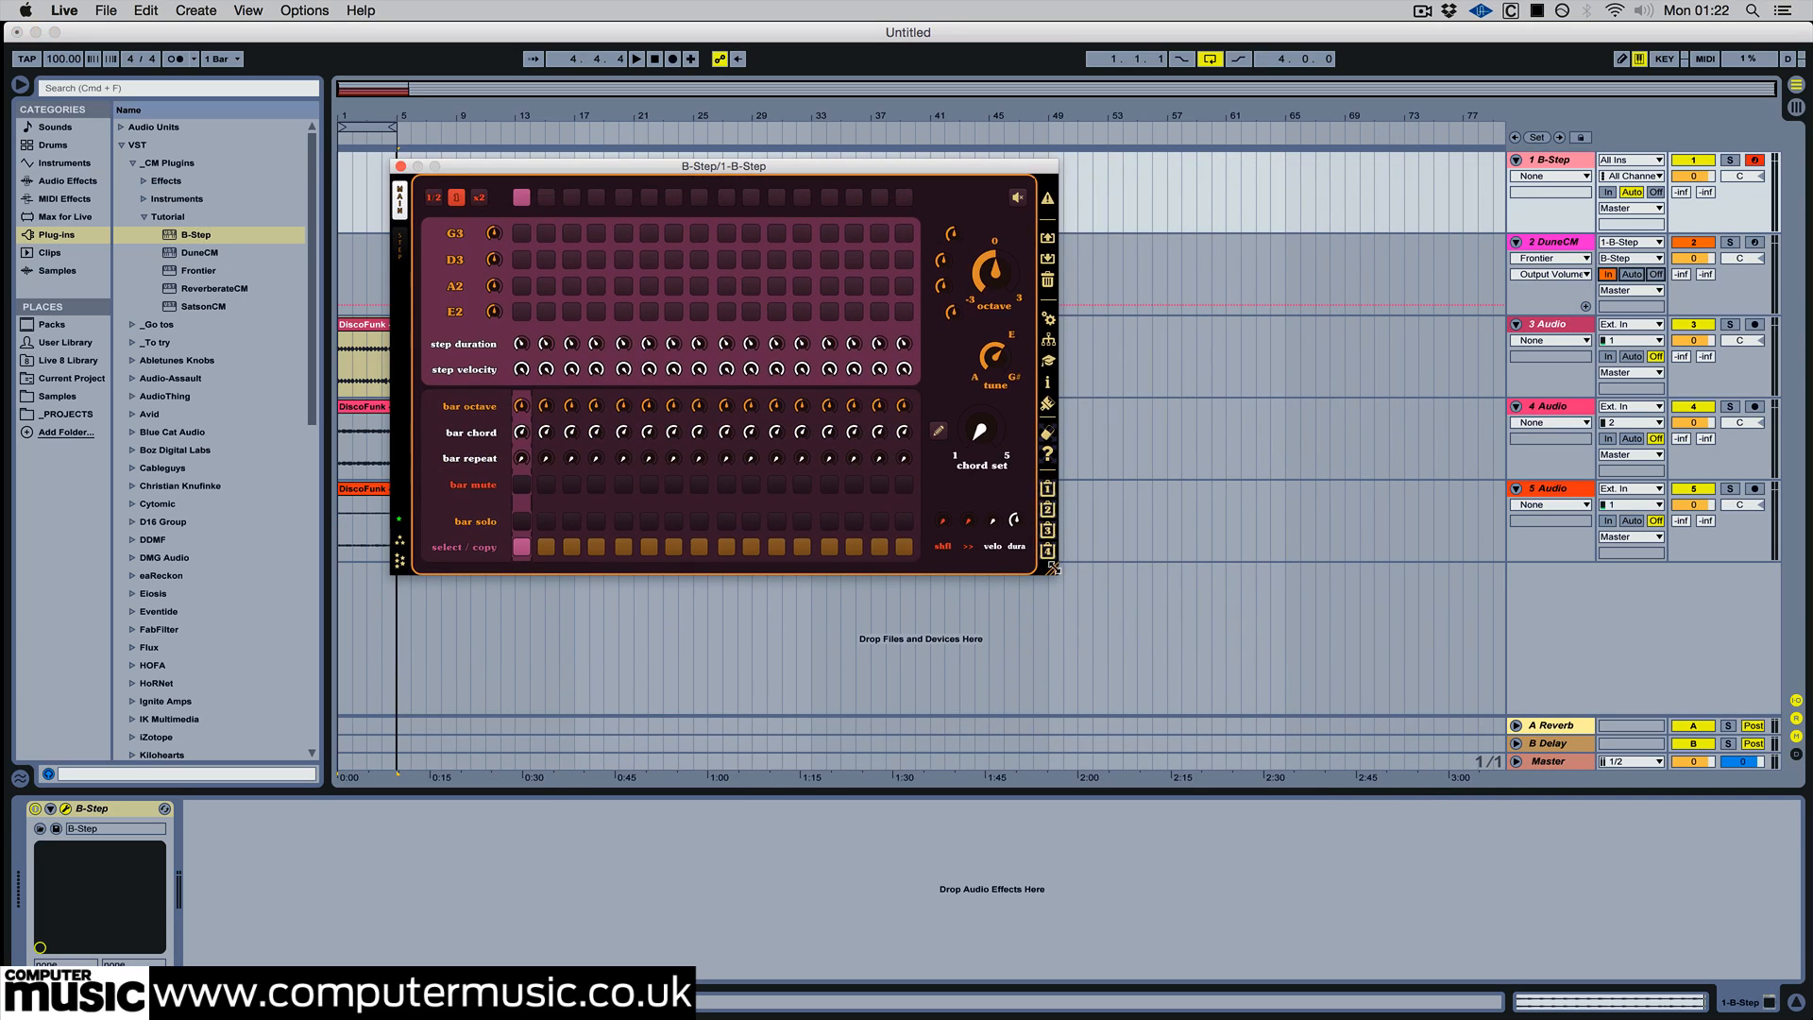
pyautogui.moveTo(896, 172); pyautogui.dragTo(699, 83)
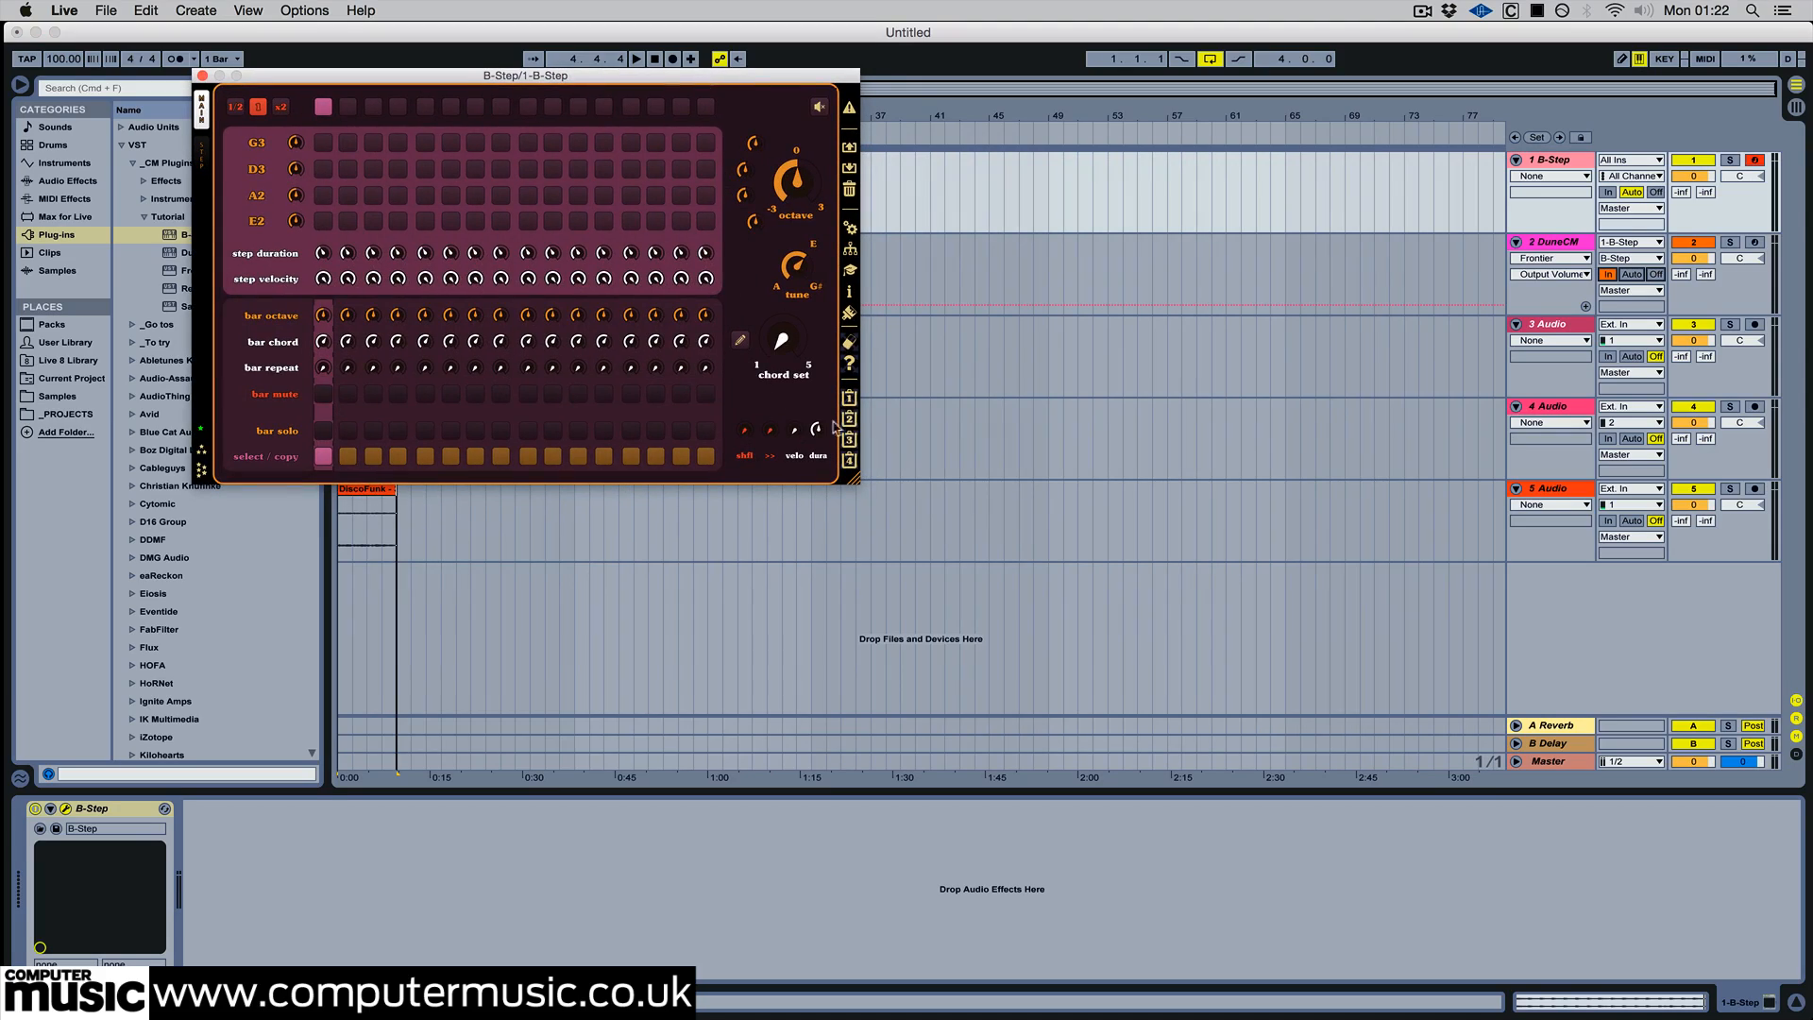
# - Enlarge the B-Step window, and browse the embedded manual's contents from its page on the question mark and rubber tools
pyautogui.moveTo(911, 515); pyautogui.dragTo(1620, 933)
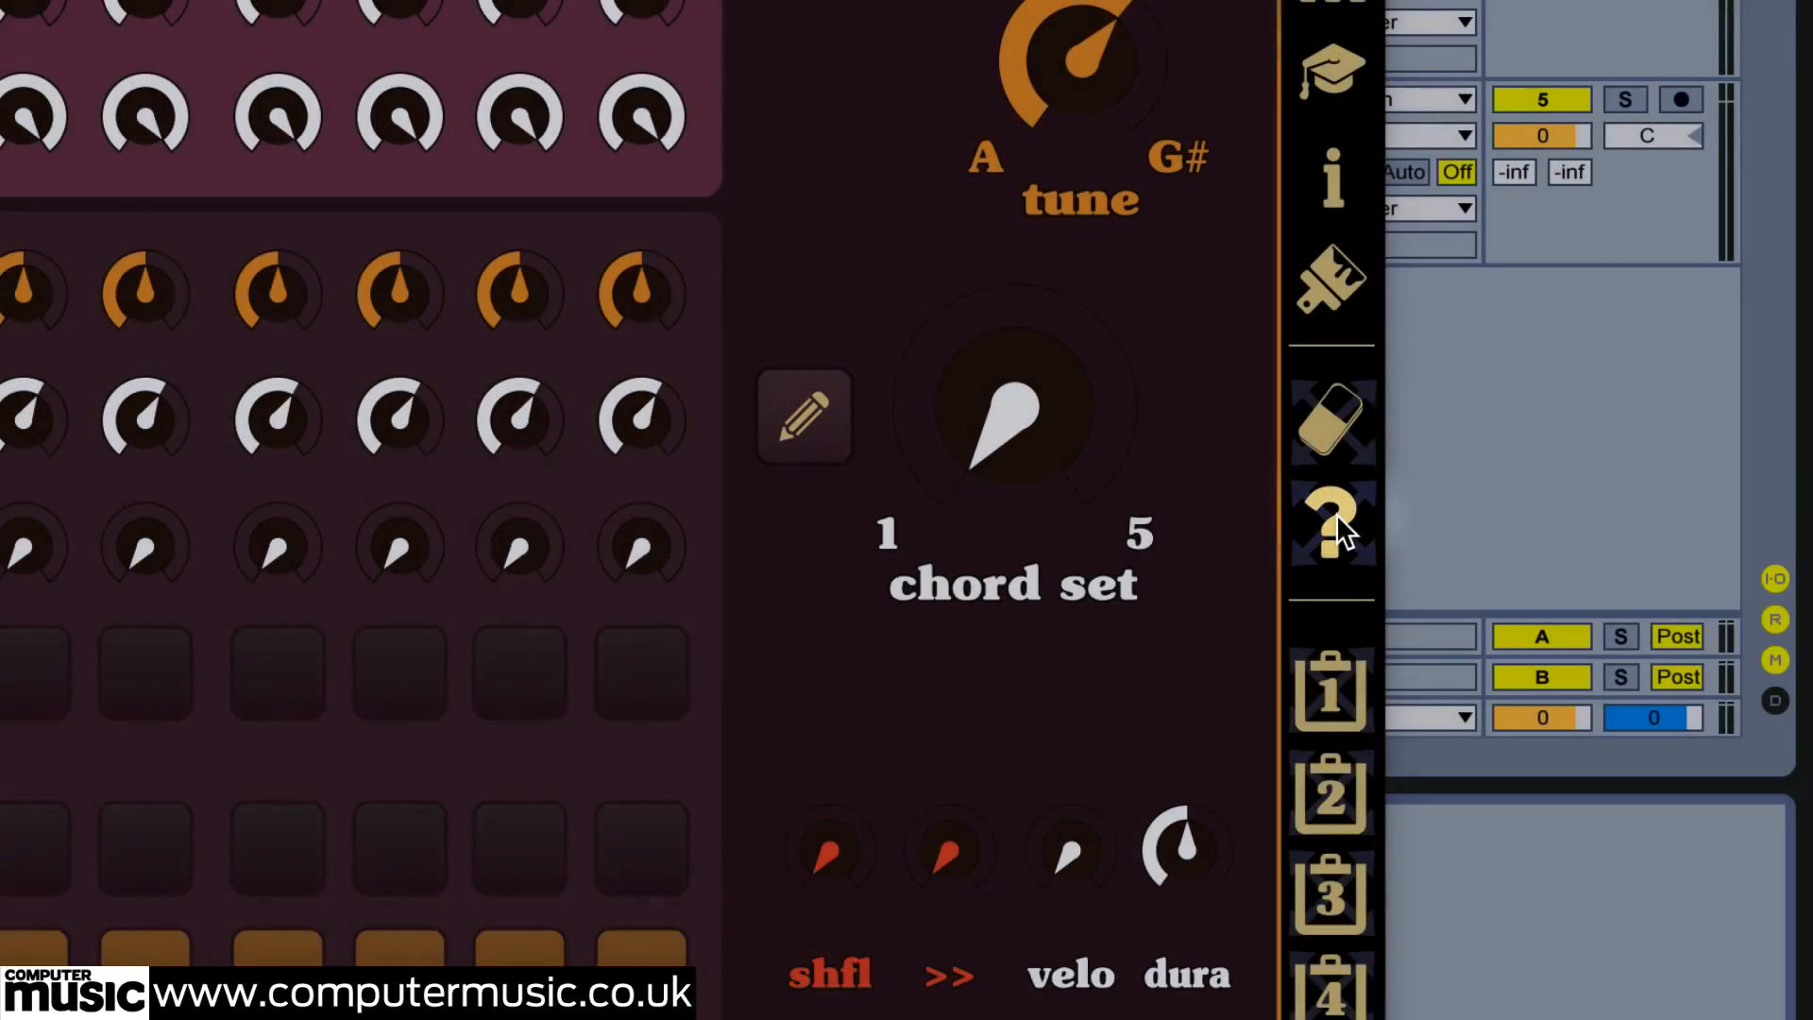
pyautogui.click(1335, 514)
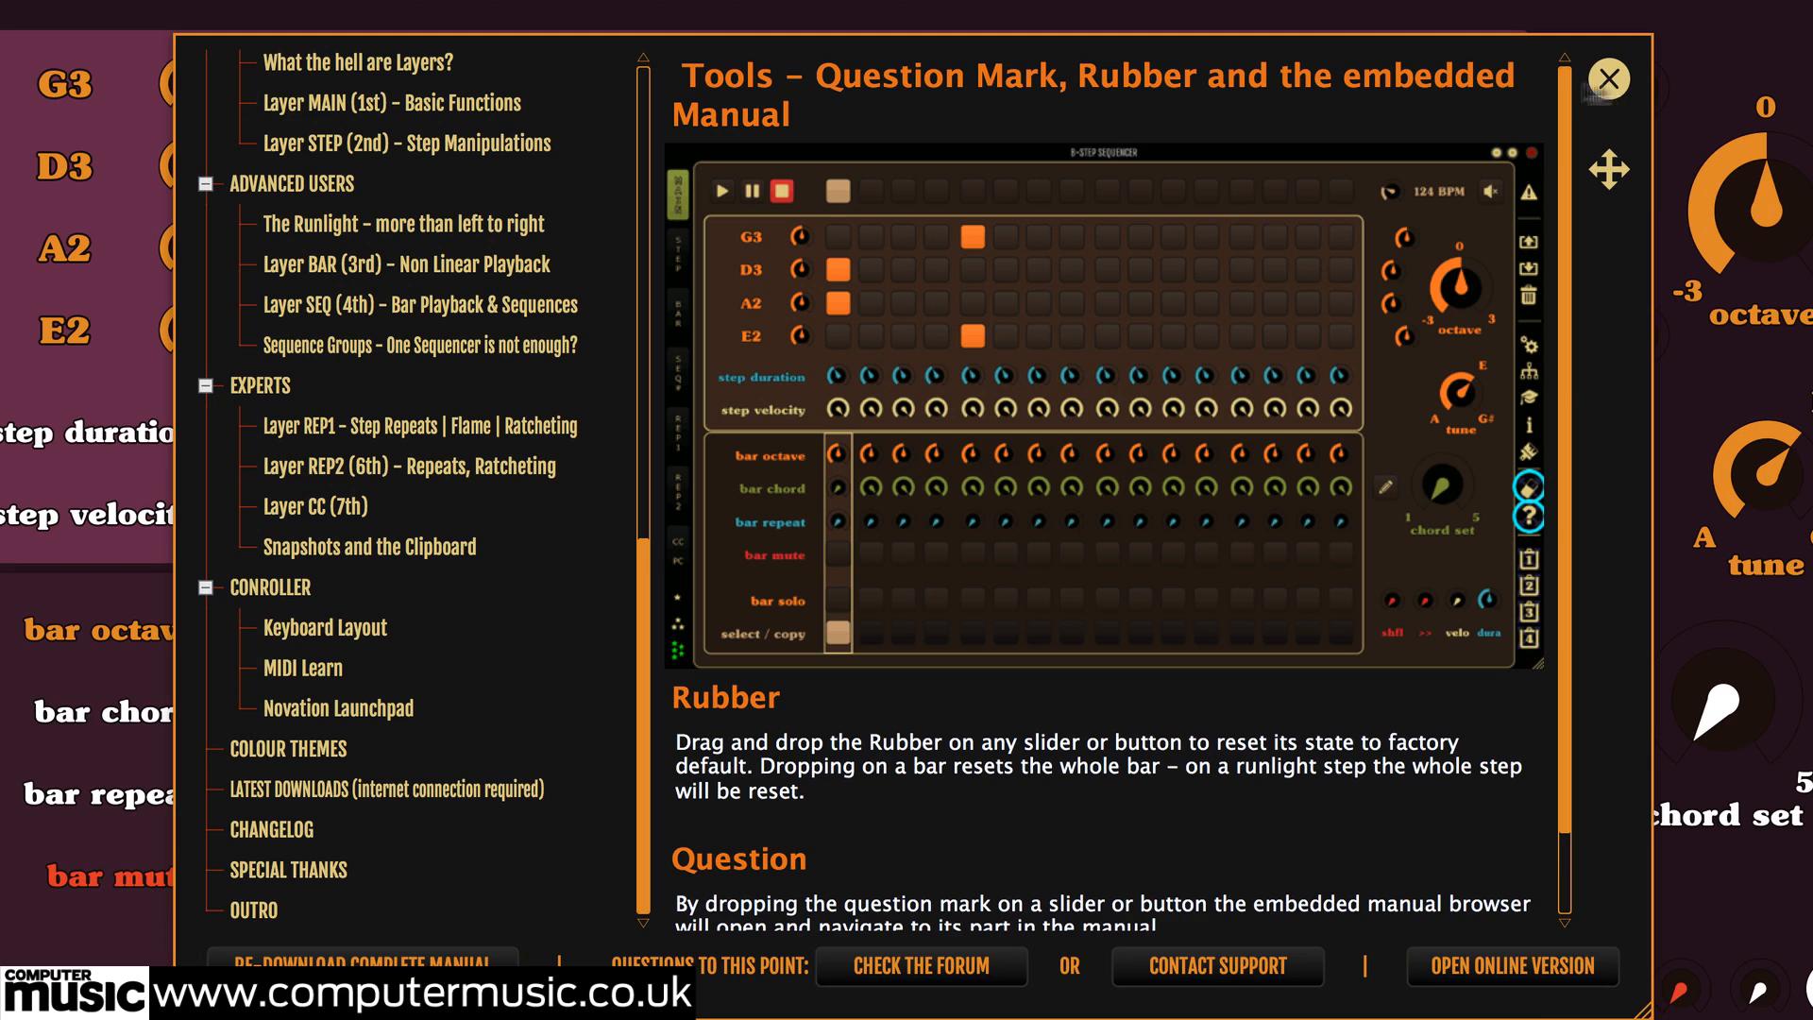
pyautogui.click(637, 459)
pyautogui.click(639, 610)
pyautogui.moveTo(639, 612); pyautogui.dragTo(642, 710)
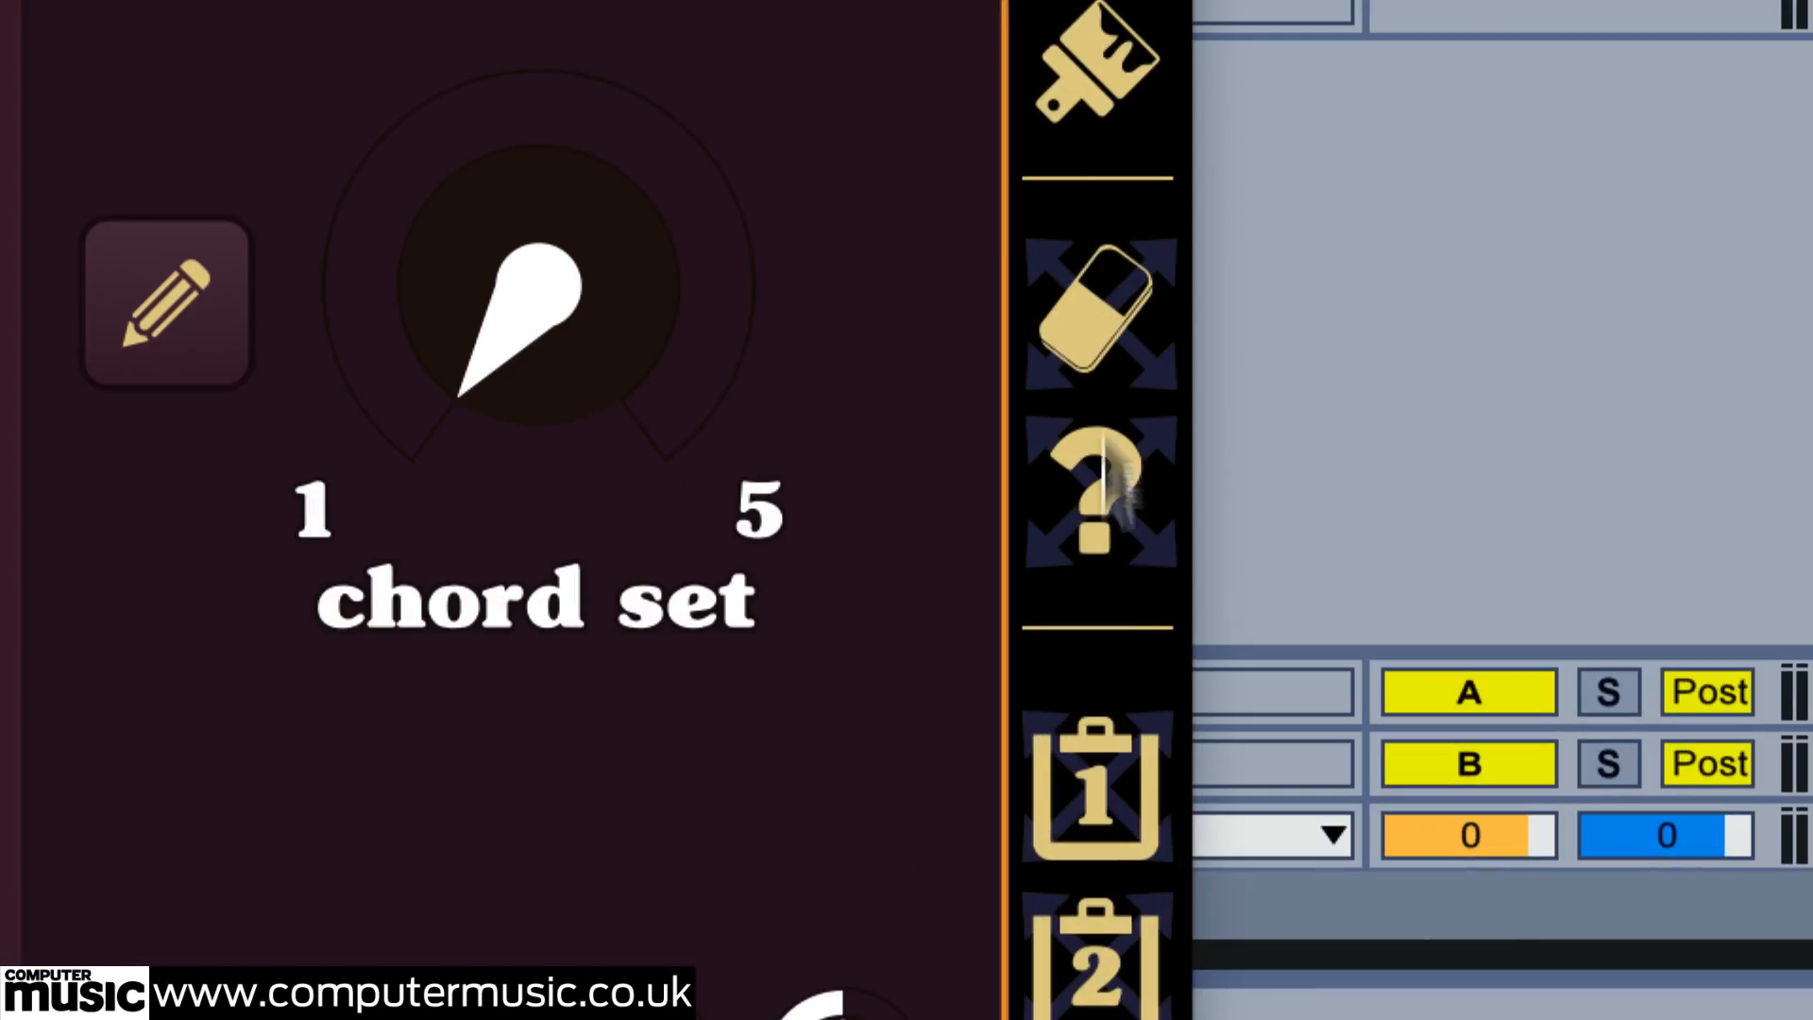
# - Look up the step duration row in the embedded manual with the question mark tool, and close the manual
pyautogui.moveTo(1529, 516); pyautogui.dragTo(1403, 441)
pyautogui.moveTo(997, 212); pyautogui.dragTo(878, 635)
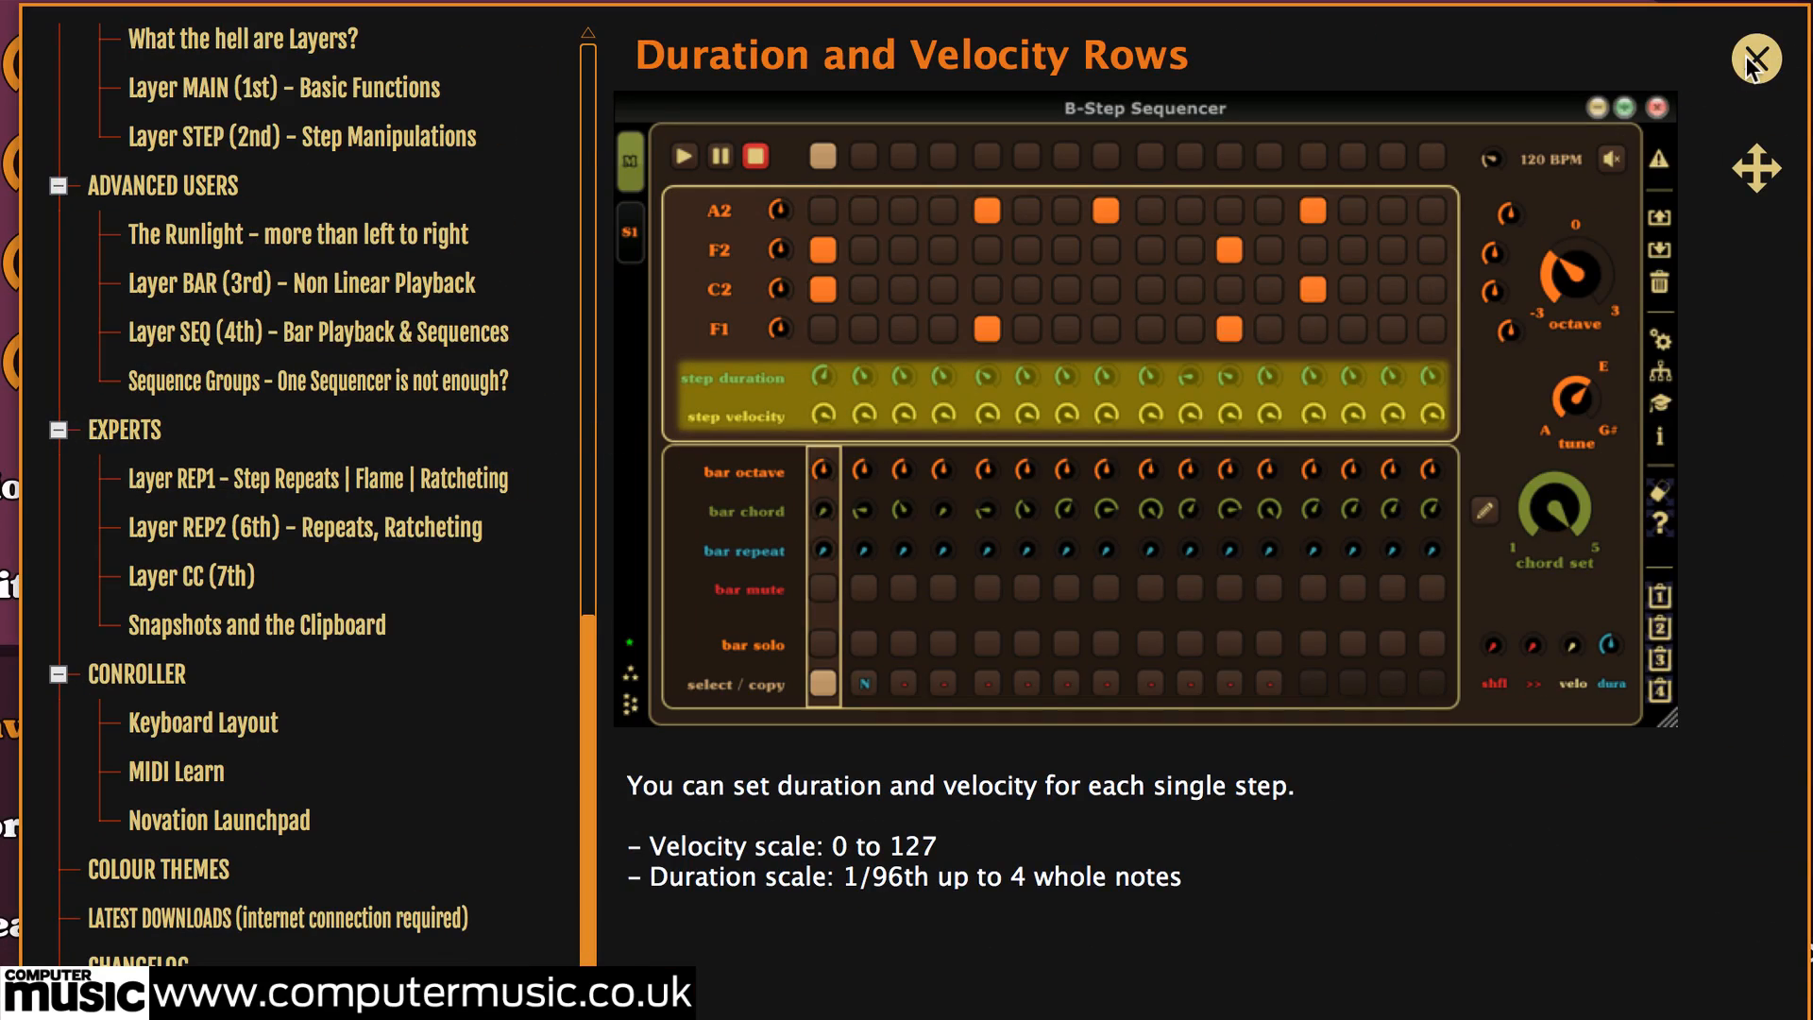
pyautogui.click(1755, 62)
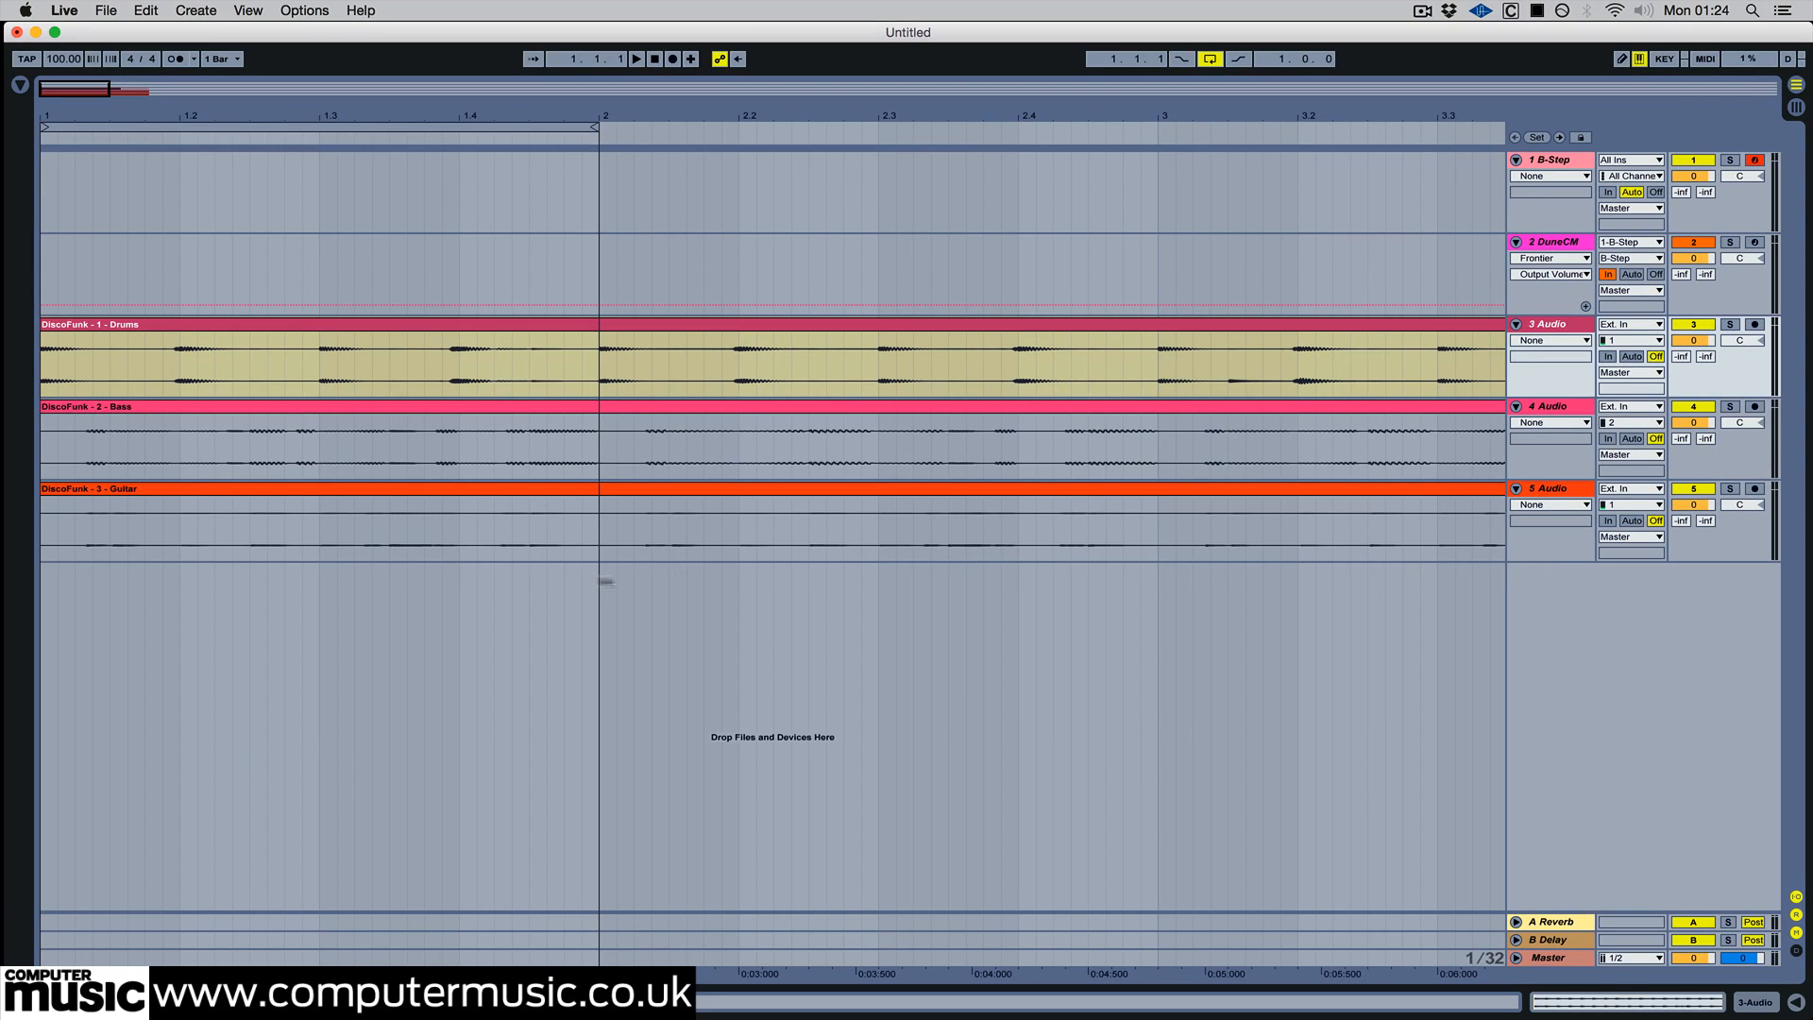
# - Start playback with the bass and guitar tracks muted, and reopen the B-Step editor from the first track's device
pyautogui.press('space')
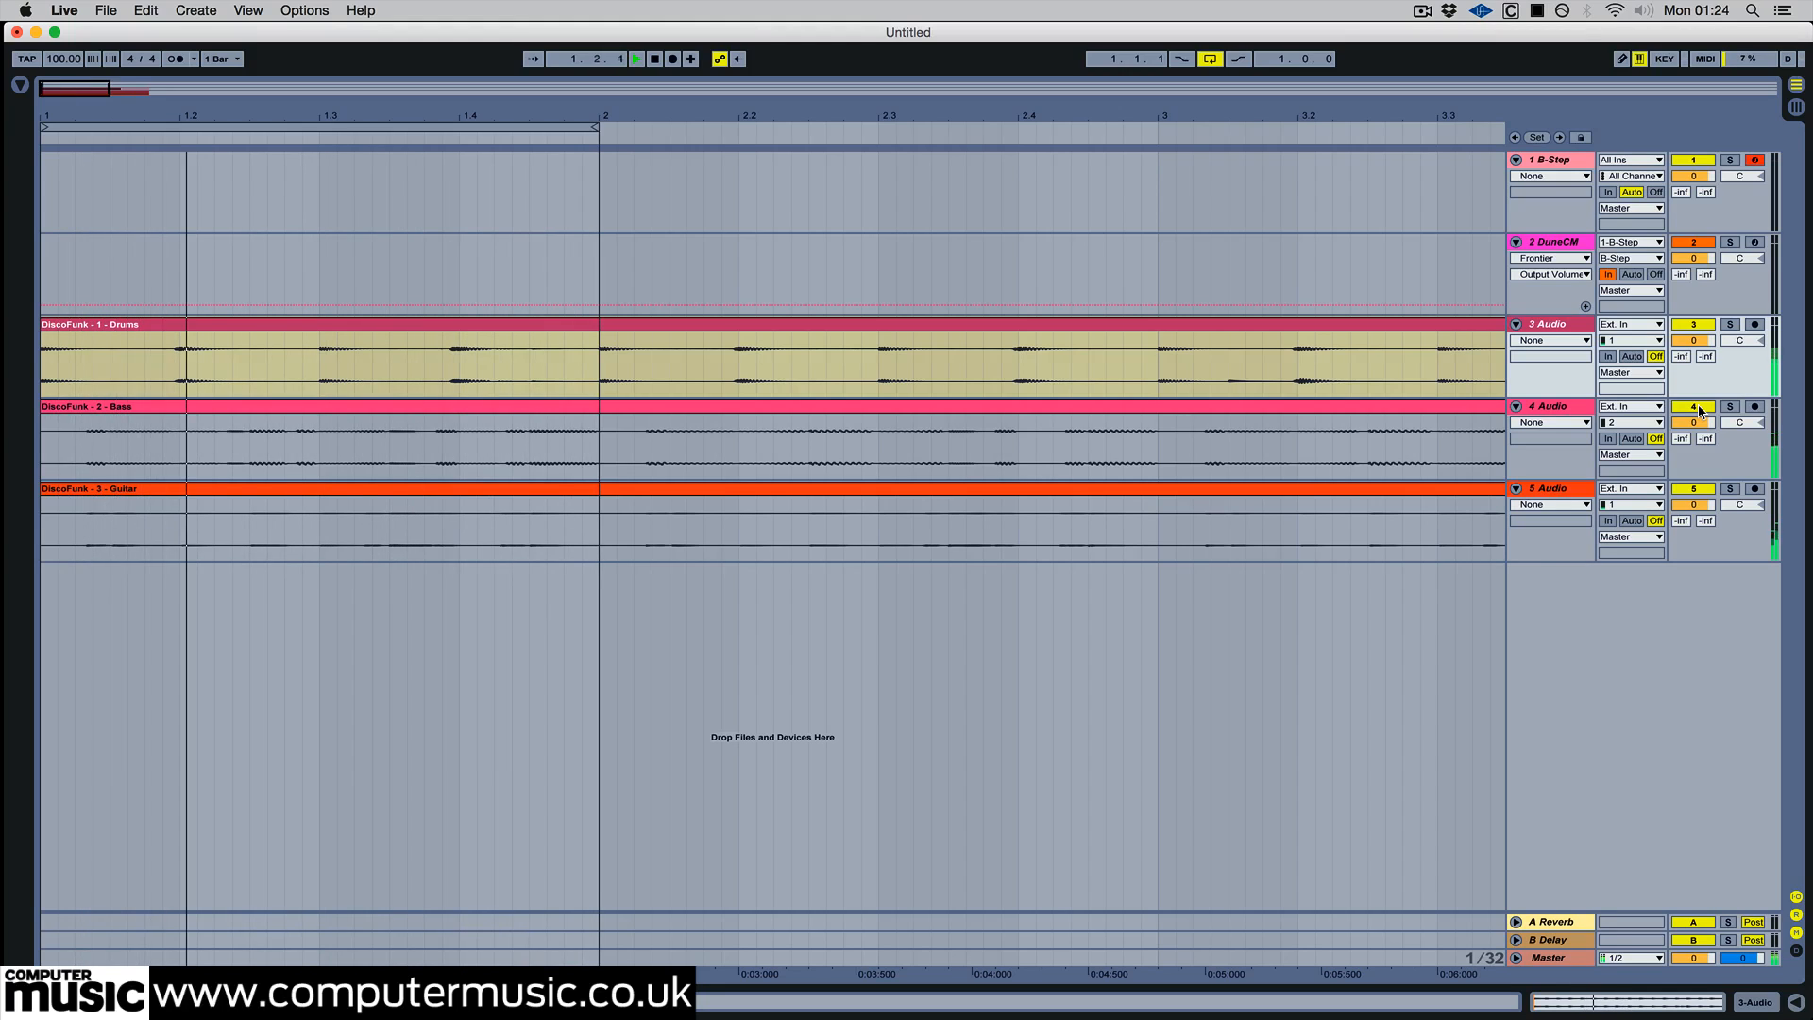
pyautogui.click(1698, 408)
pyautogui.click(1705, 492)
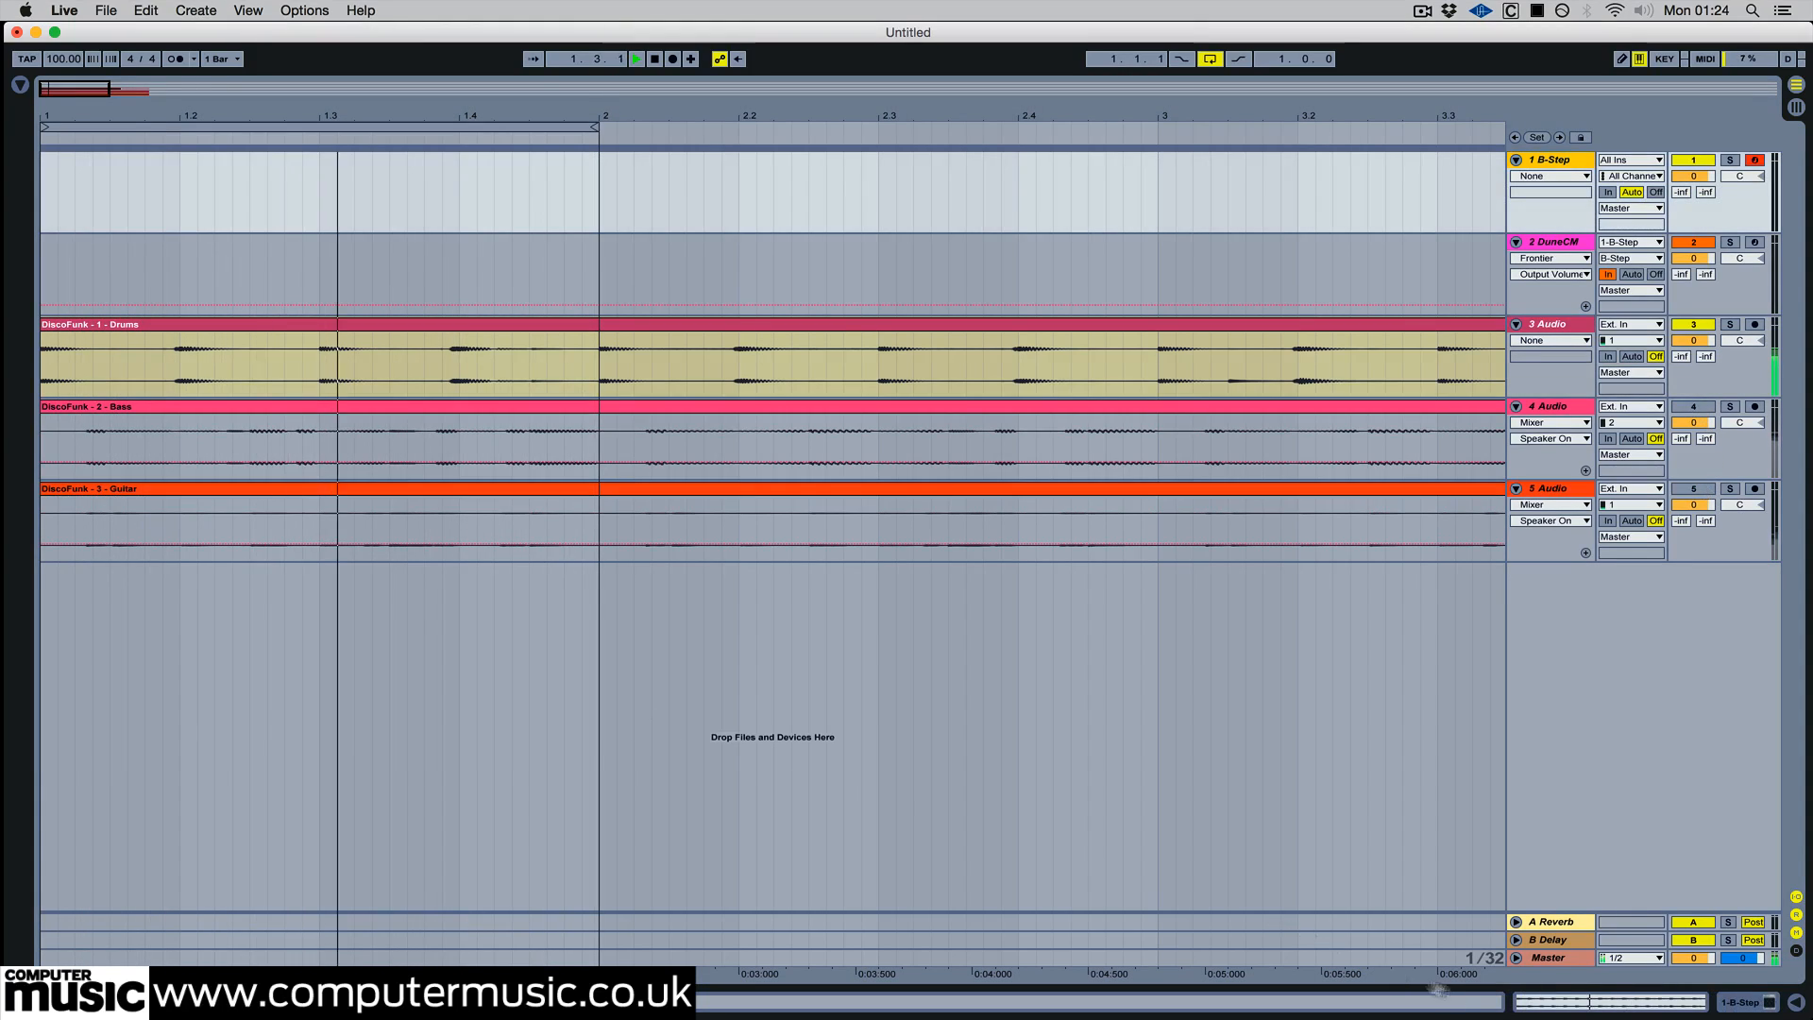
pyautogui.click(1718, 1006)
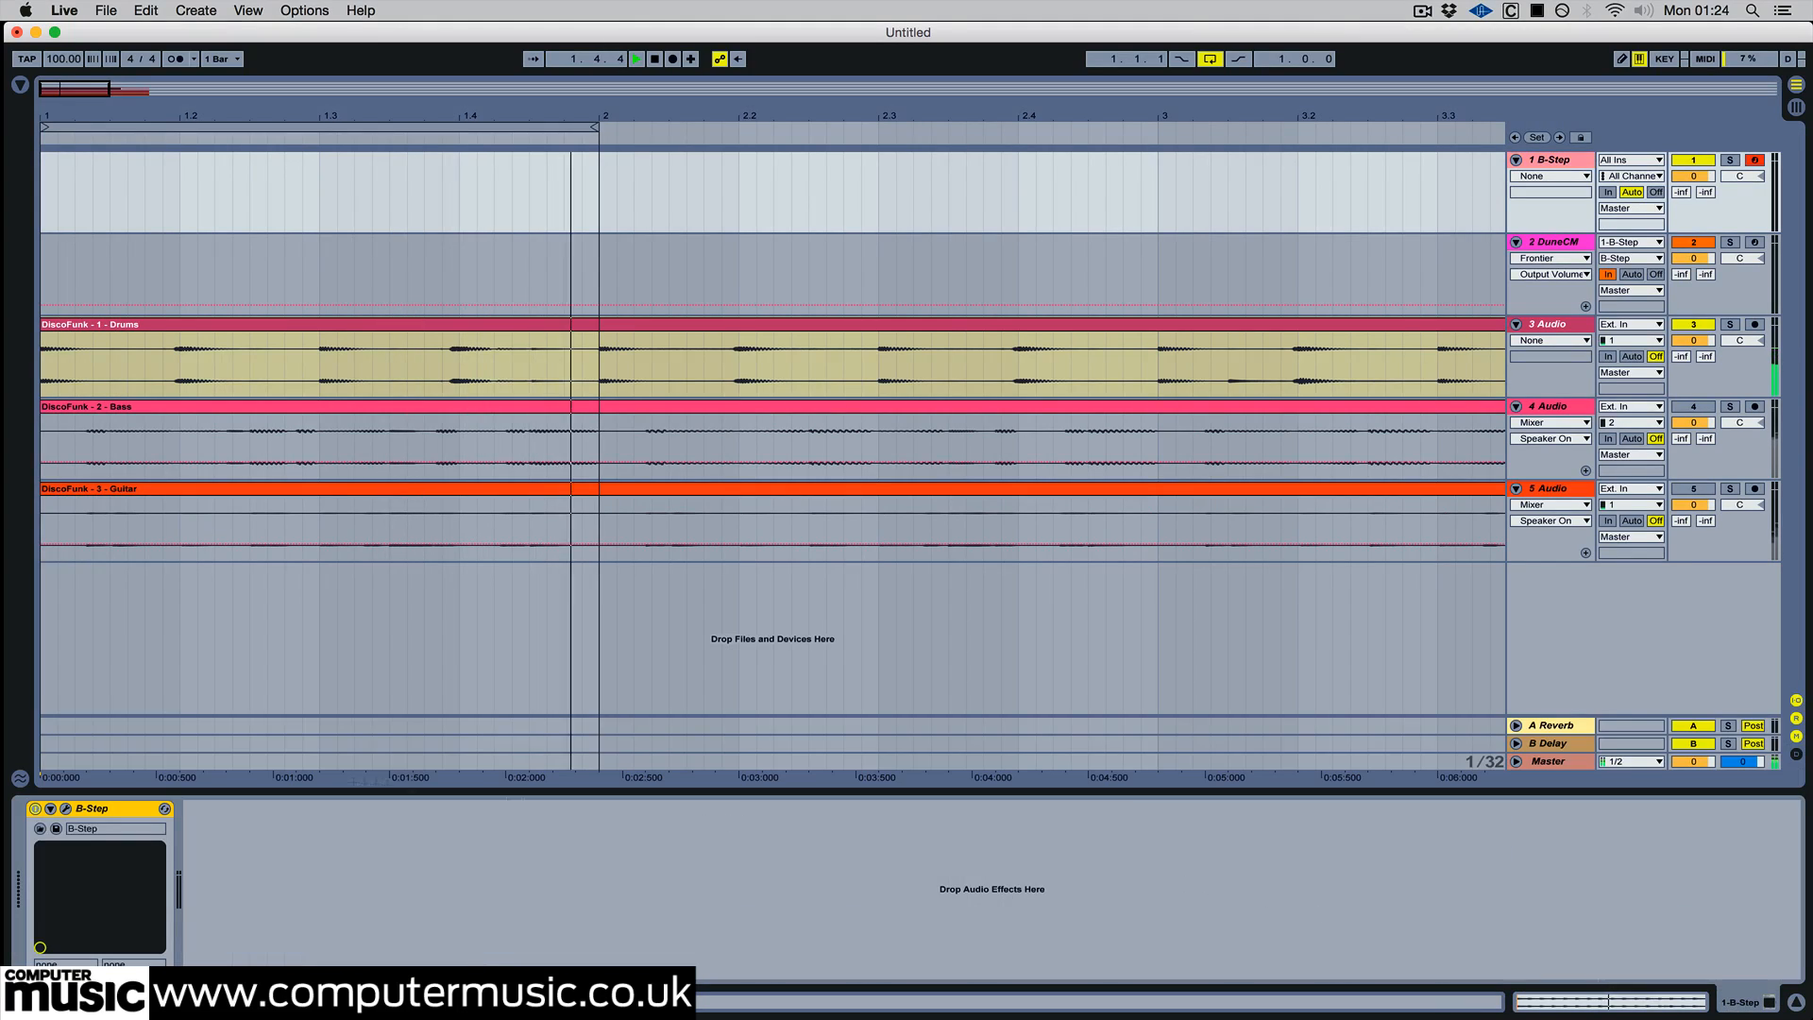
pyautogui.click(66, 809)
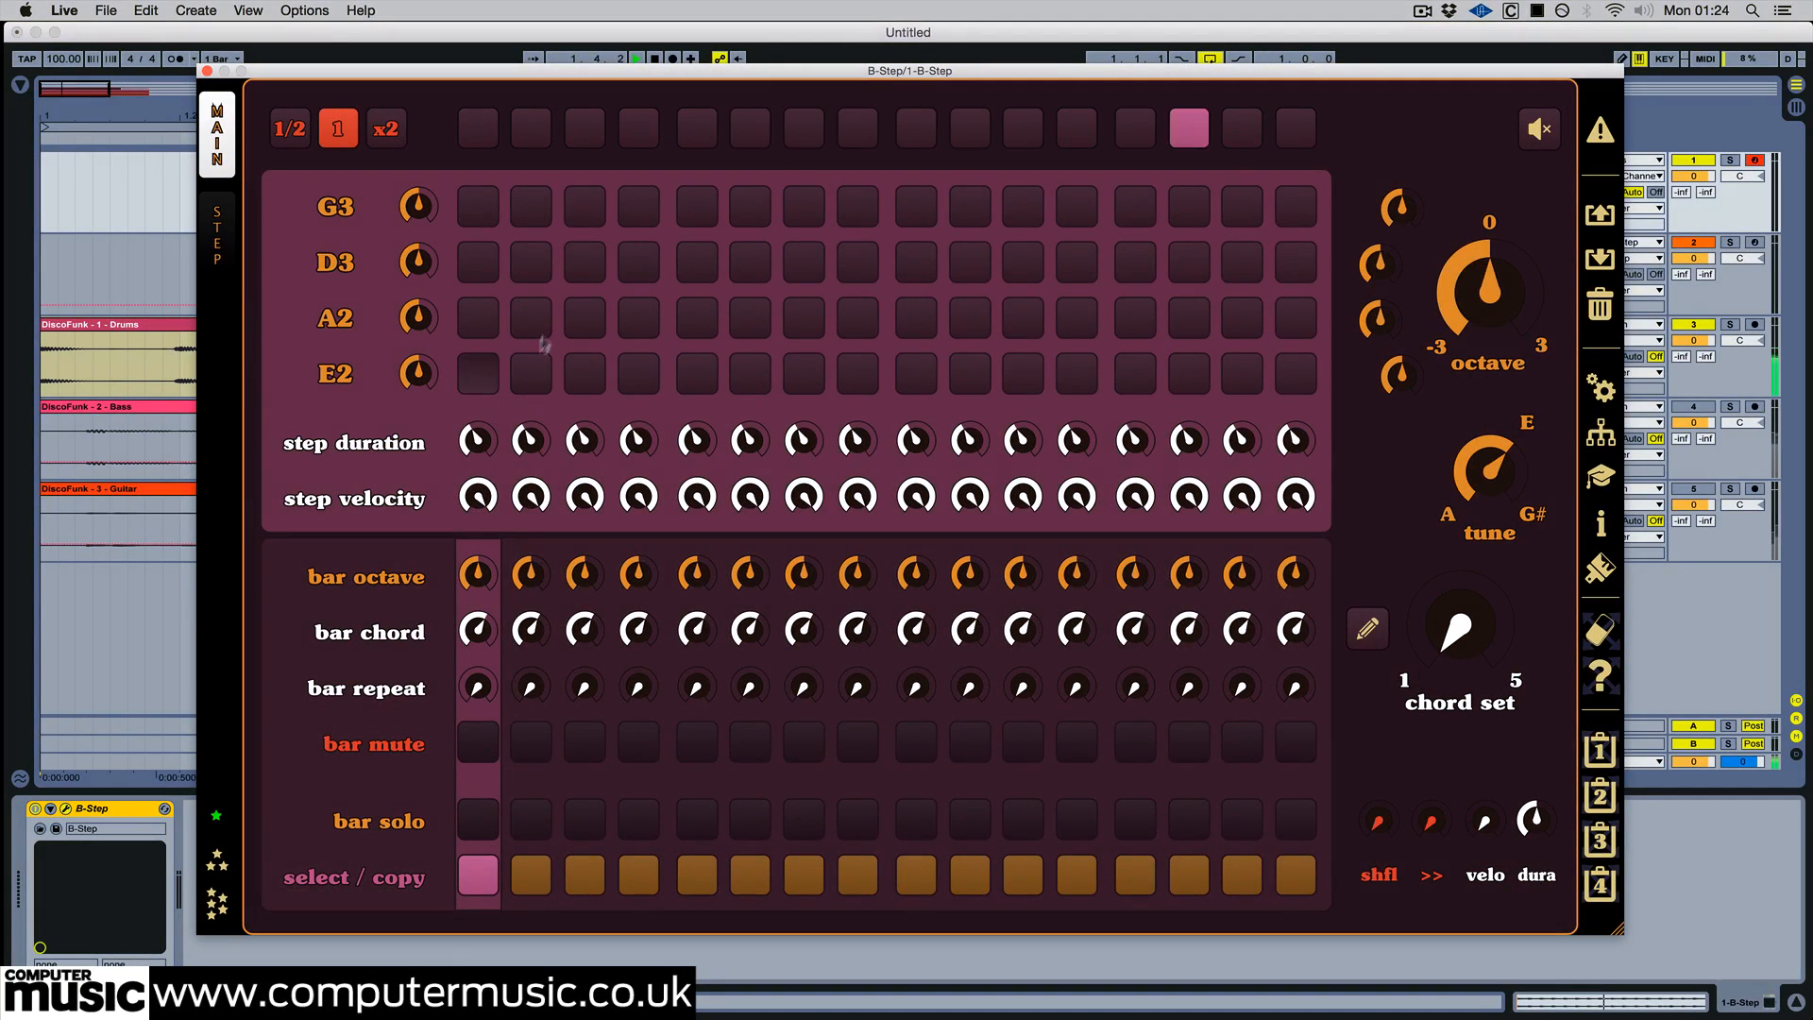
# - Enter a trial pattern: E2 on step 1, A2 on 2, A2+D3 on 4 and 9, D3+G3 on 6 and 12, A2, D3, G3 on 14–16
pyautogui.click(533, 326)
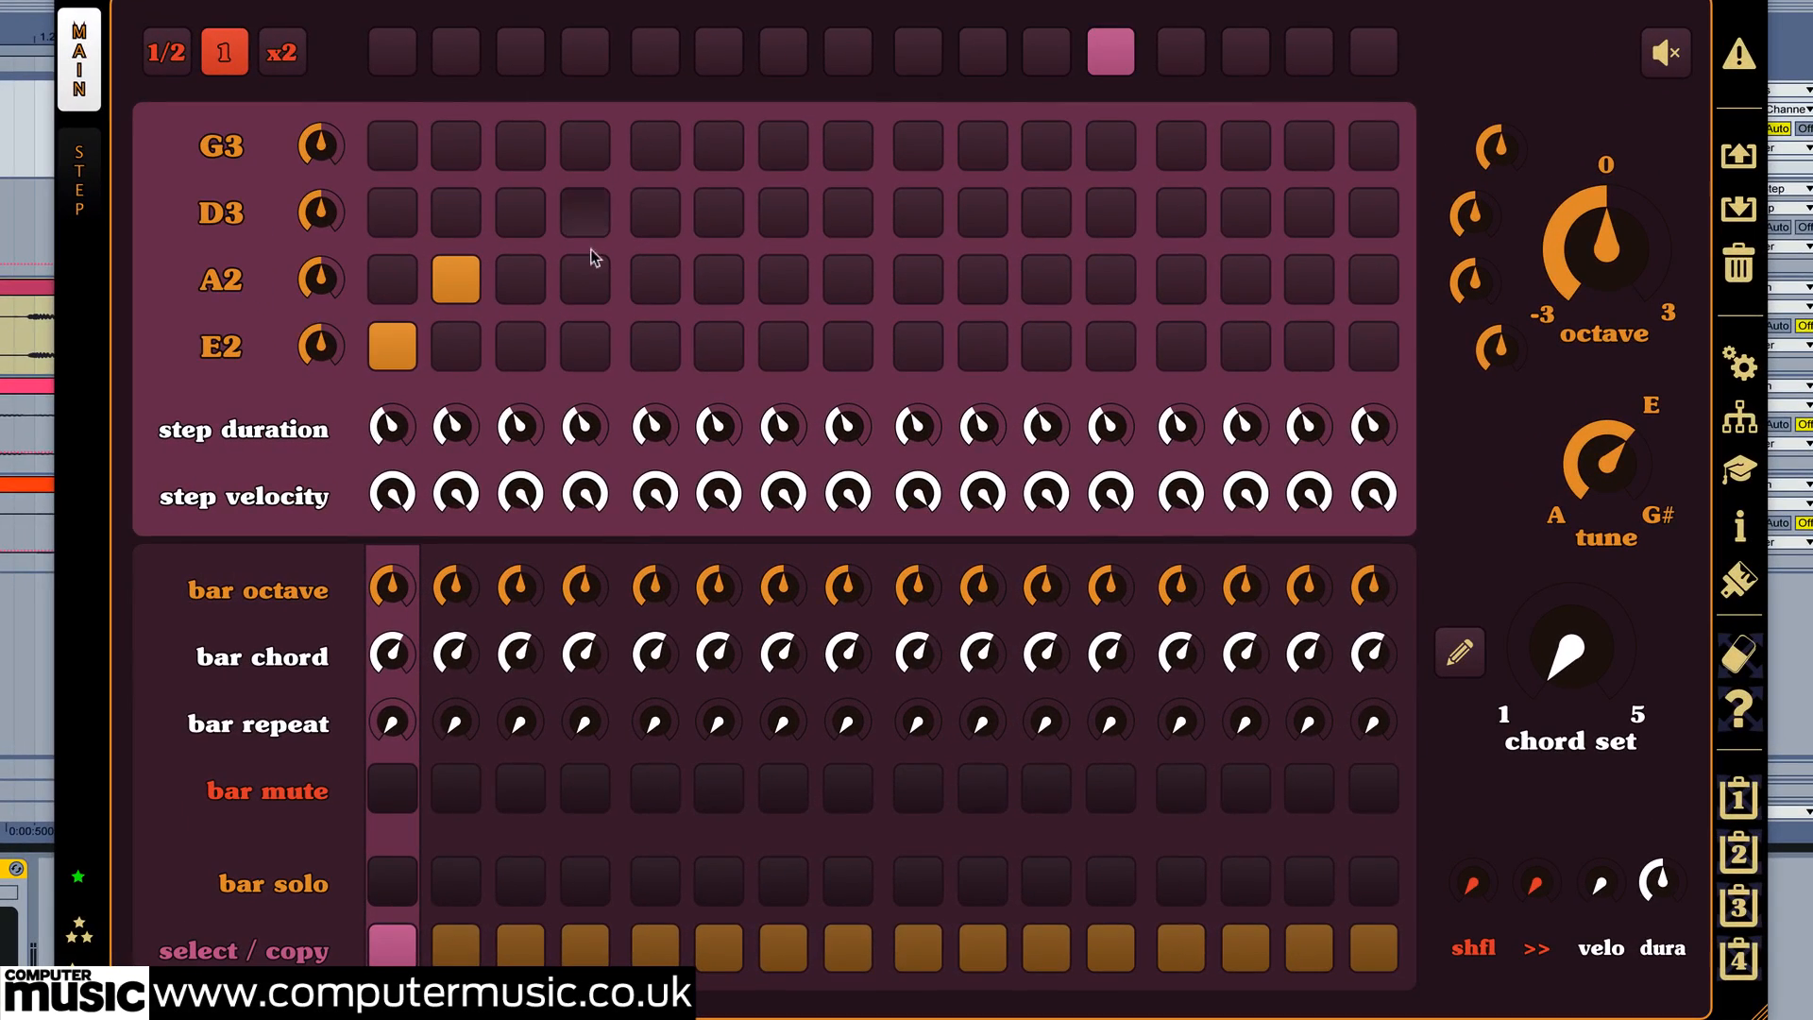
pyautogui.moveTo(591, 249); pyautogui.dragTo(601, 300)
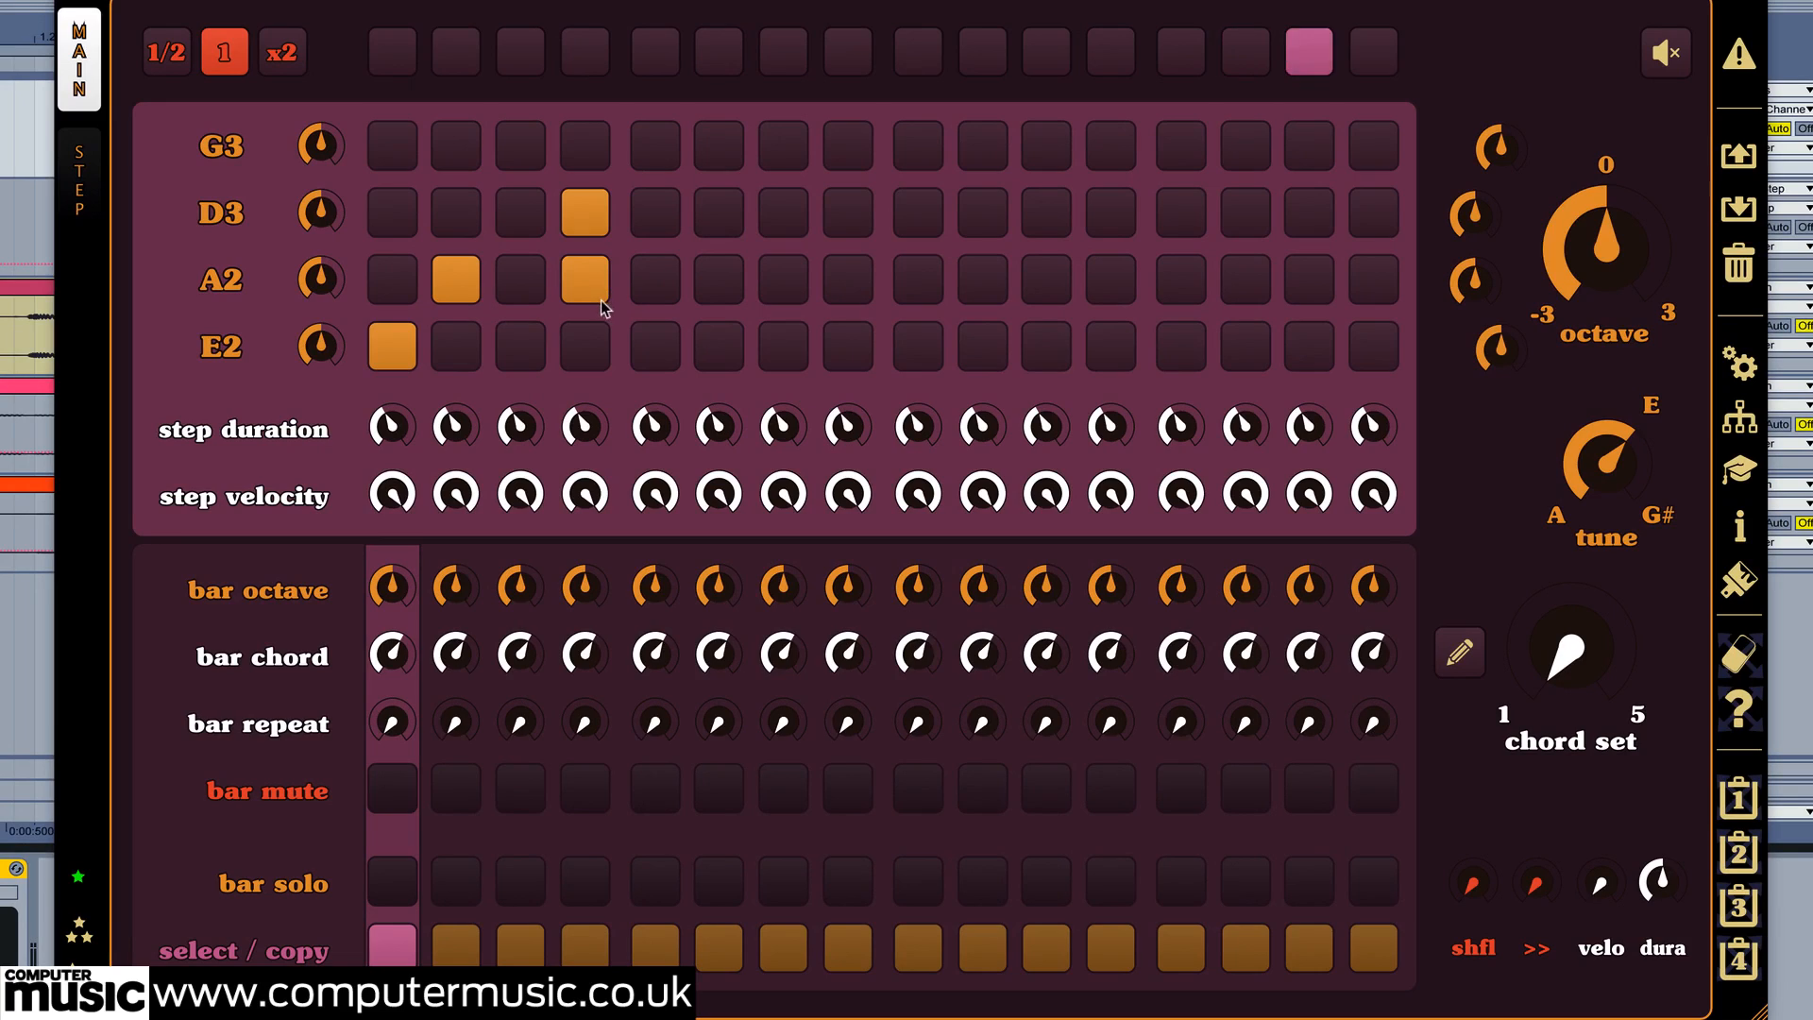
pyautogui.click(720, 213)
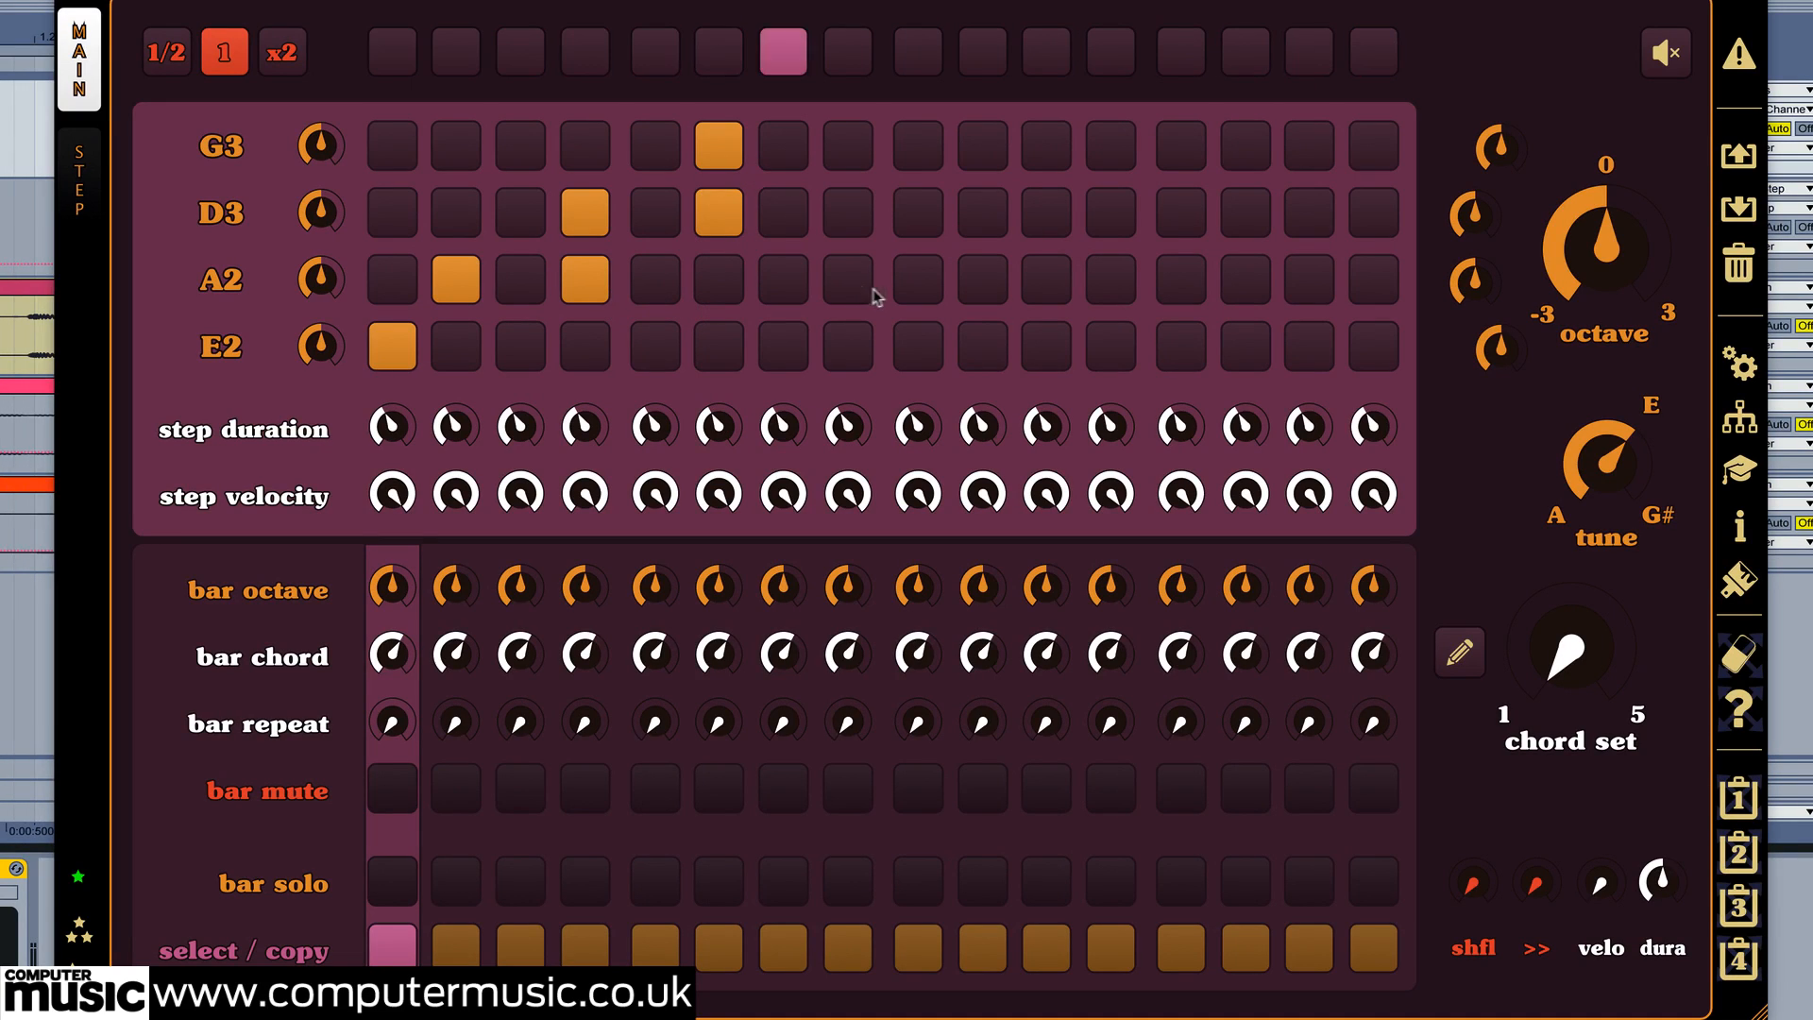
pyautogui.click(912, 225)
pyautogui.click(916, 290)
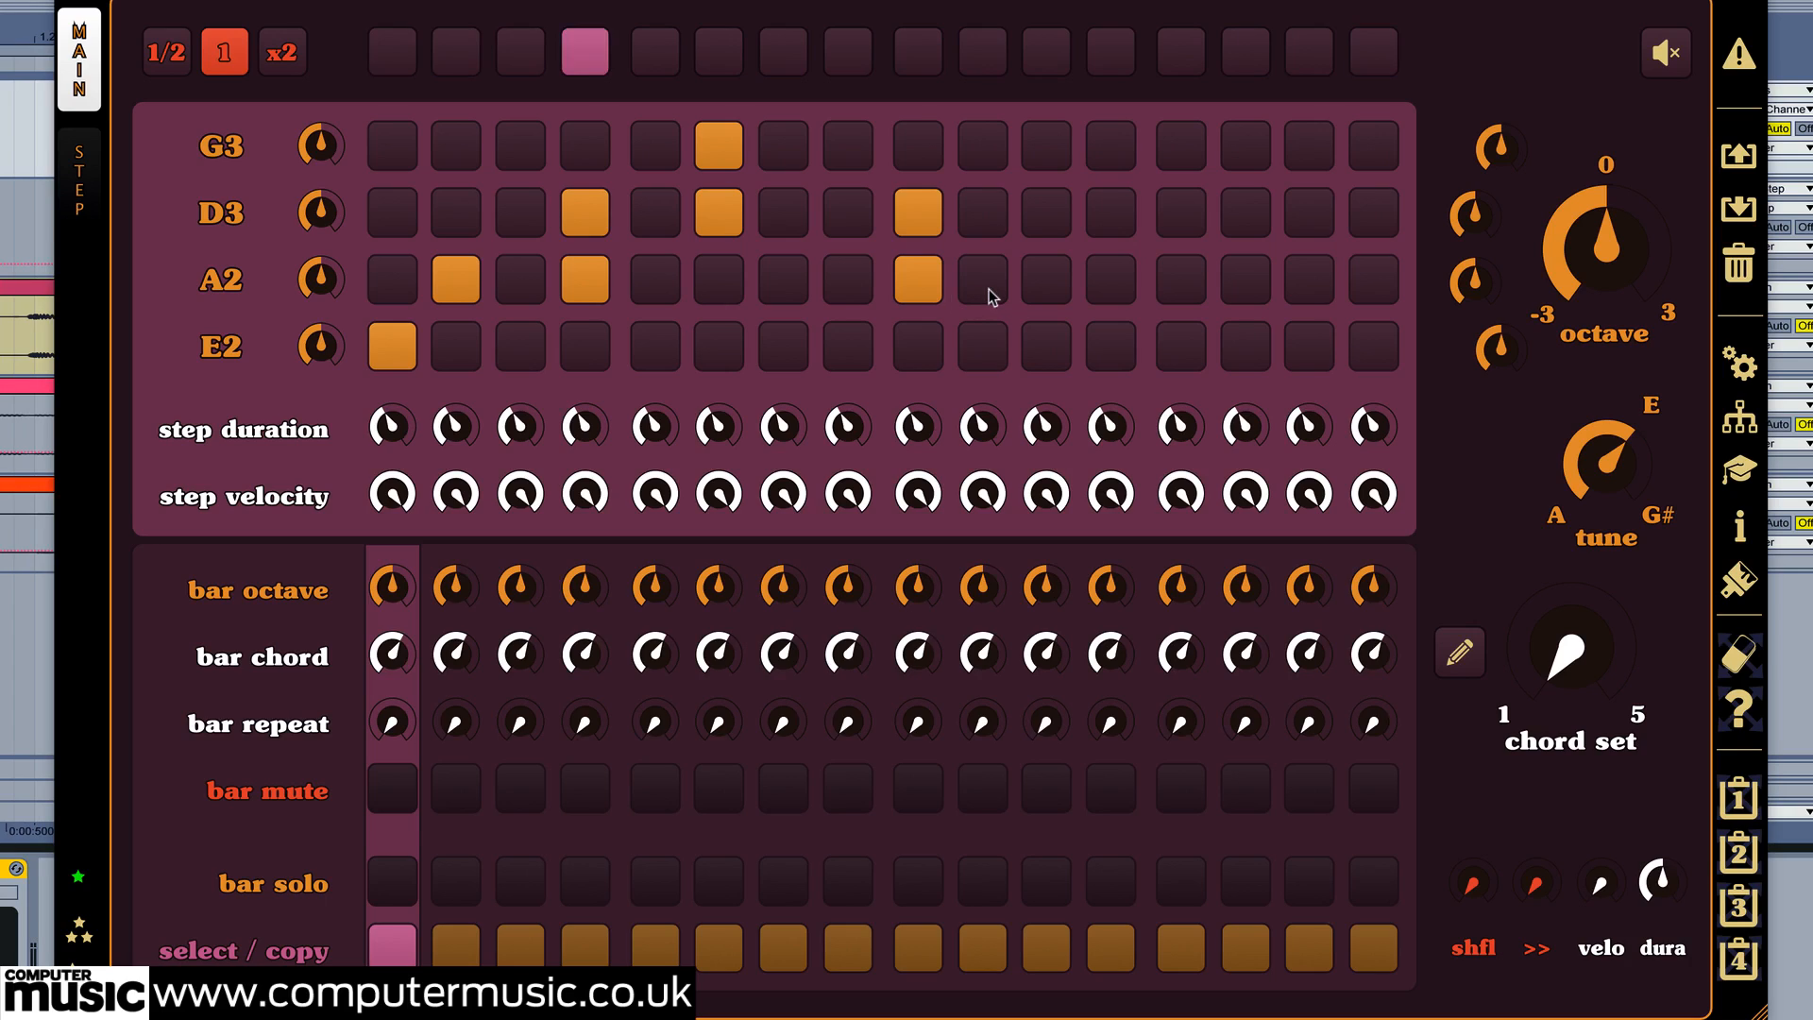
pyautogui.click(1110, 213)
pyautogui.click(1110, 147)
pyautogui.click(1245, 280)
pyautogui.click(1321, 215)
pyautogui.click(1373, 149)
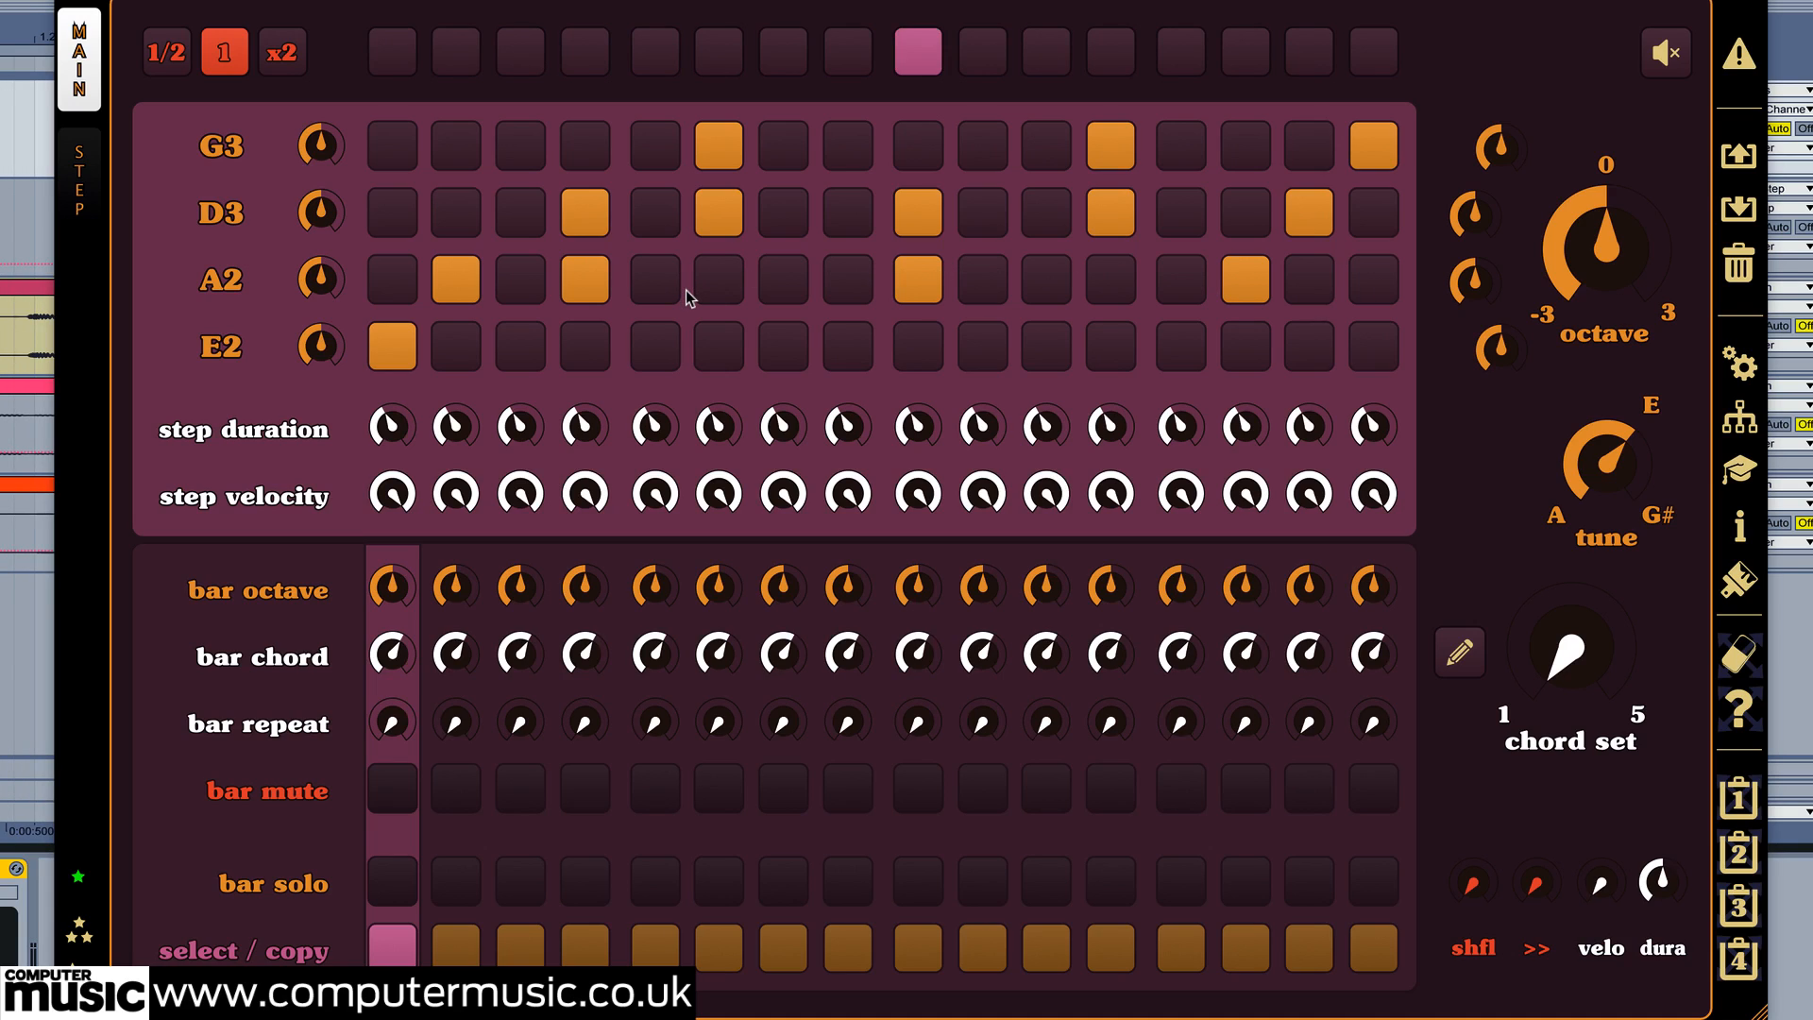
# - Rework steps 2 to 6 as G3 on 2, D3 on 3, no note on 4, A2 on 5 and E2 on 6
pyautogui.click(456, 146)
pyautogui.click(520, 214)
pyautogui.click(456, 279)
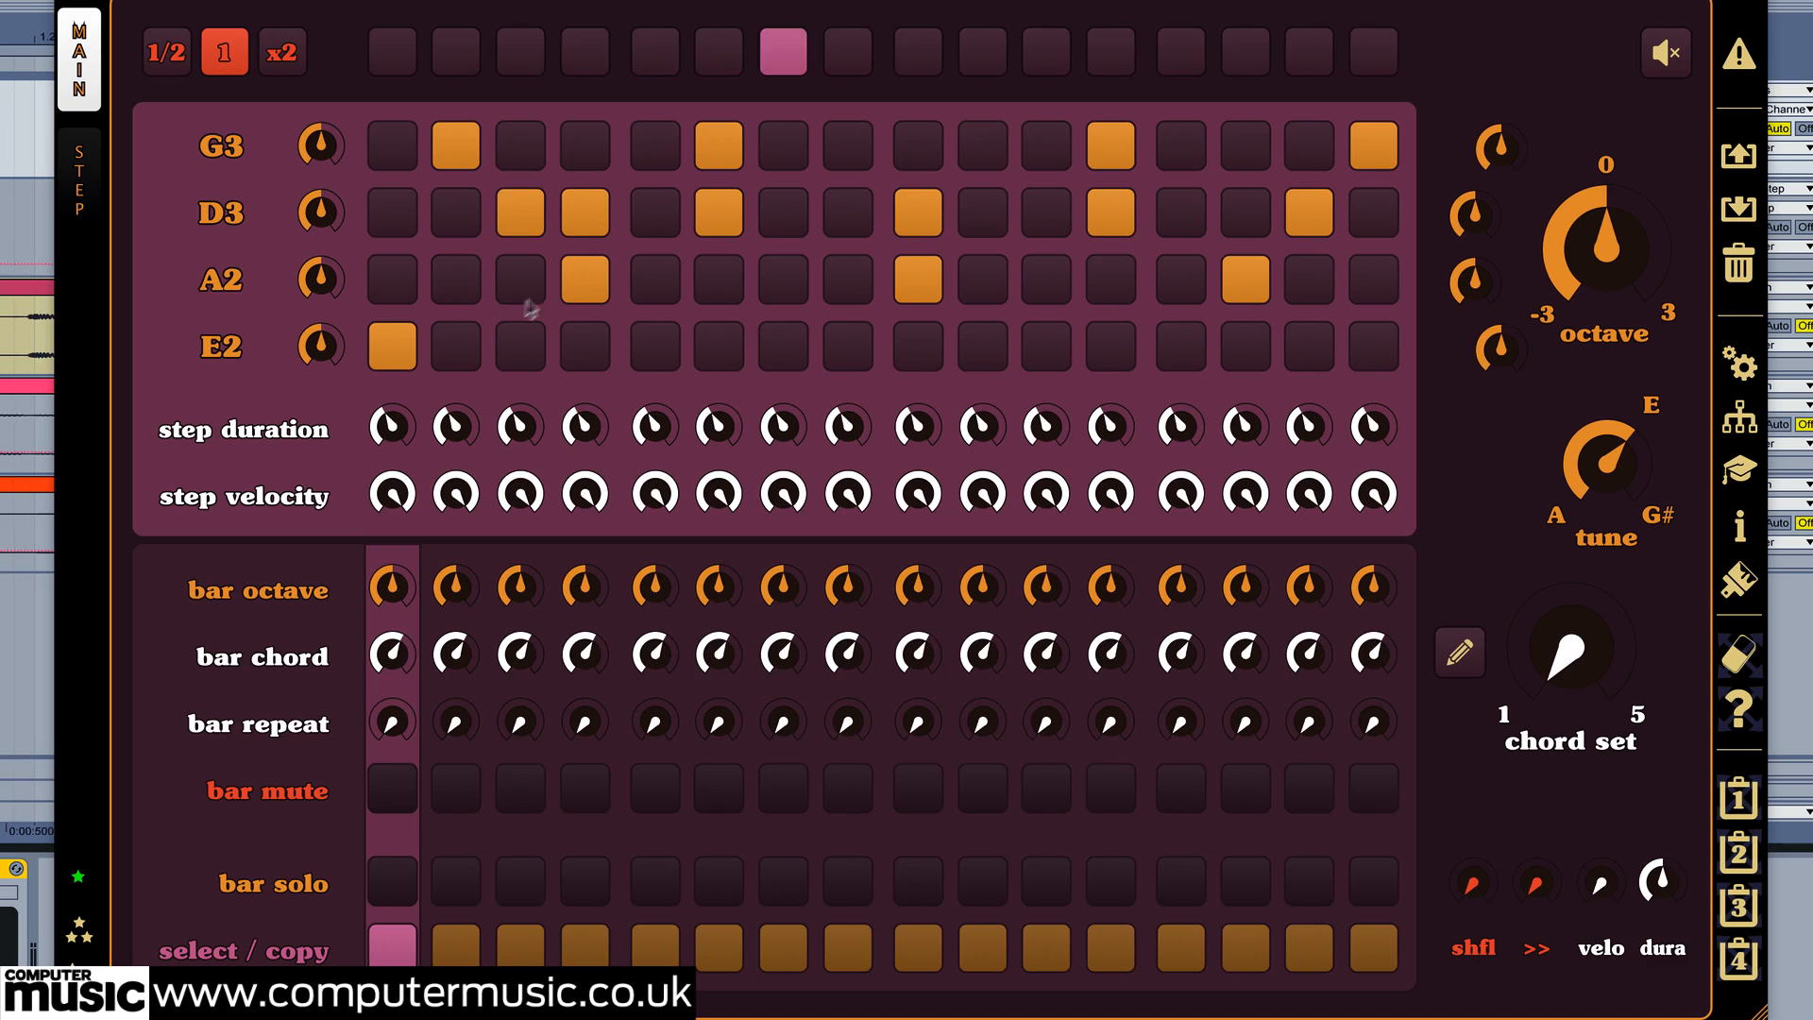
pyautogui.click(584, 213)
pyautogui.click(585, 280)
pyautogui.click(655, 279)
pyautogui.click(656, 346)
pyautogui.click(719, 346)
pyautogui.click(718, 213)
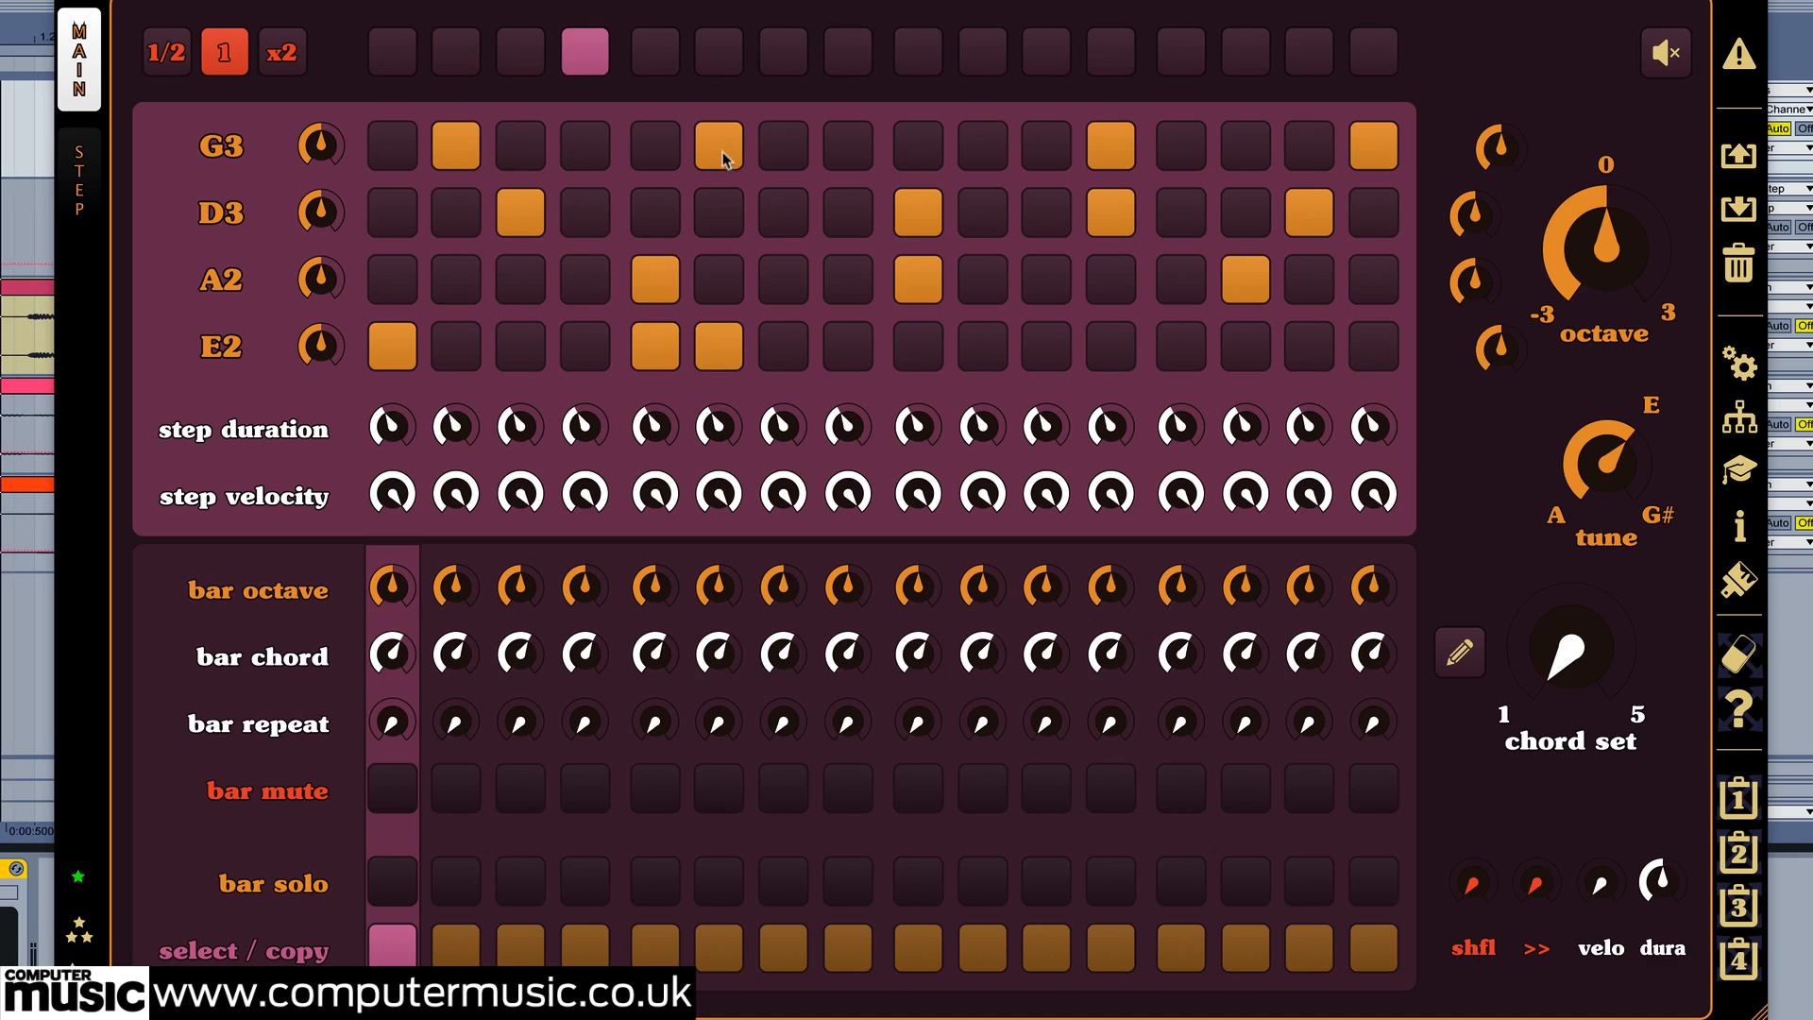
pyautogui.click(718, 147)
pyautogui.click(655, 346)
# - Rework steps 7 to 14 as G3 on 7, D3 on 8 and 12, A2 on 10 and 13, E2 on 11, with 9 and 14 empty
pyautogui.click(783, 146)
pyautogui.click(848, 280)
pyautogui.click(917, 213)
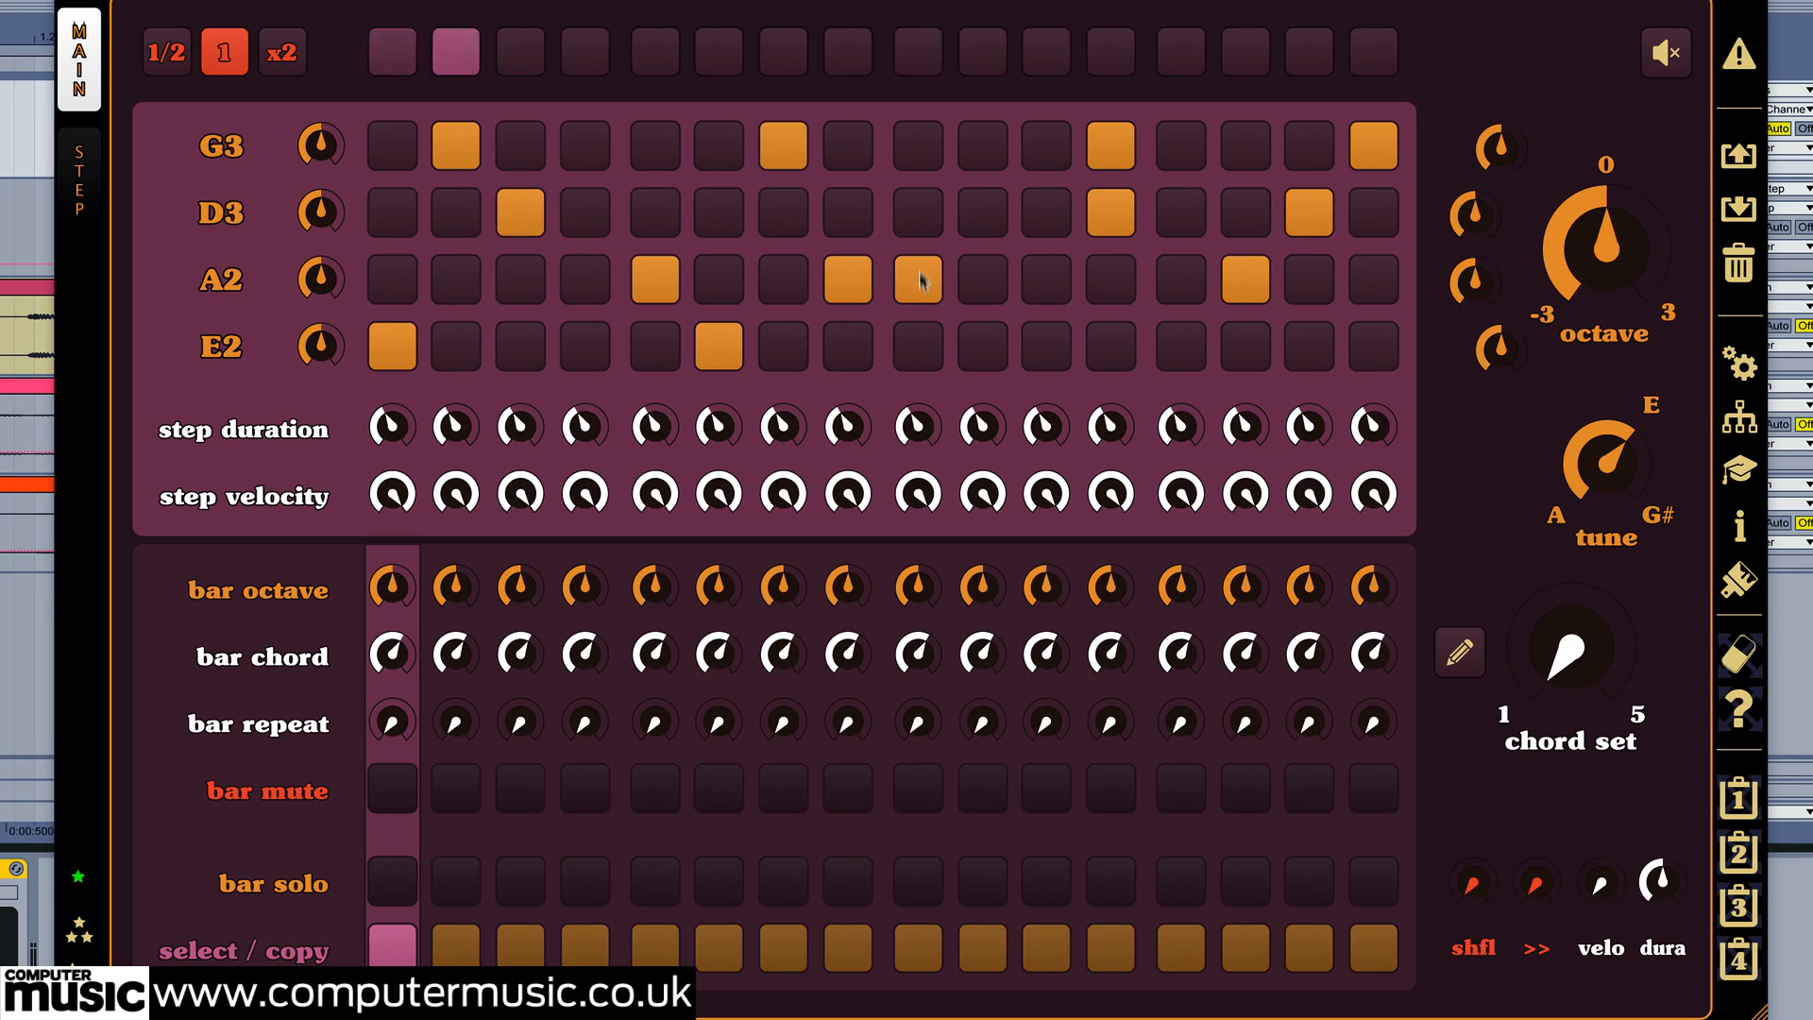
pyautogui.click(917, 280)
pyautogui.click(848, 280)
pyautogui.click(848, 214)
pyautogui.click(983, 280)
pyautogui.click(1046, 346)
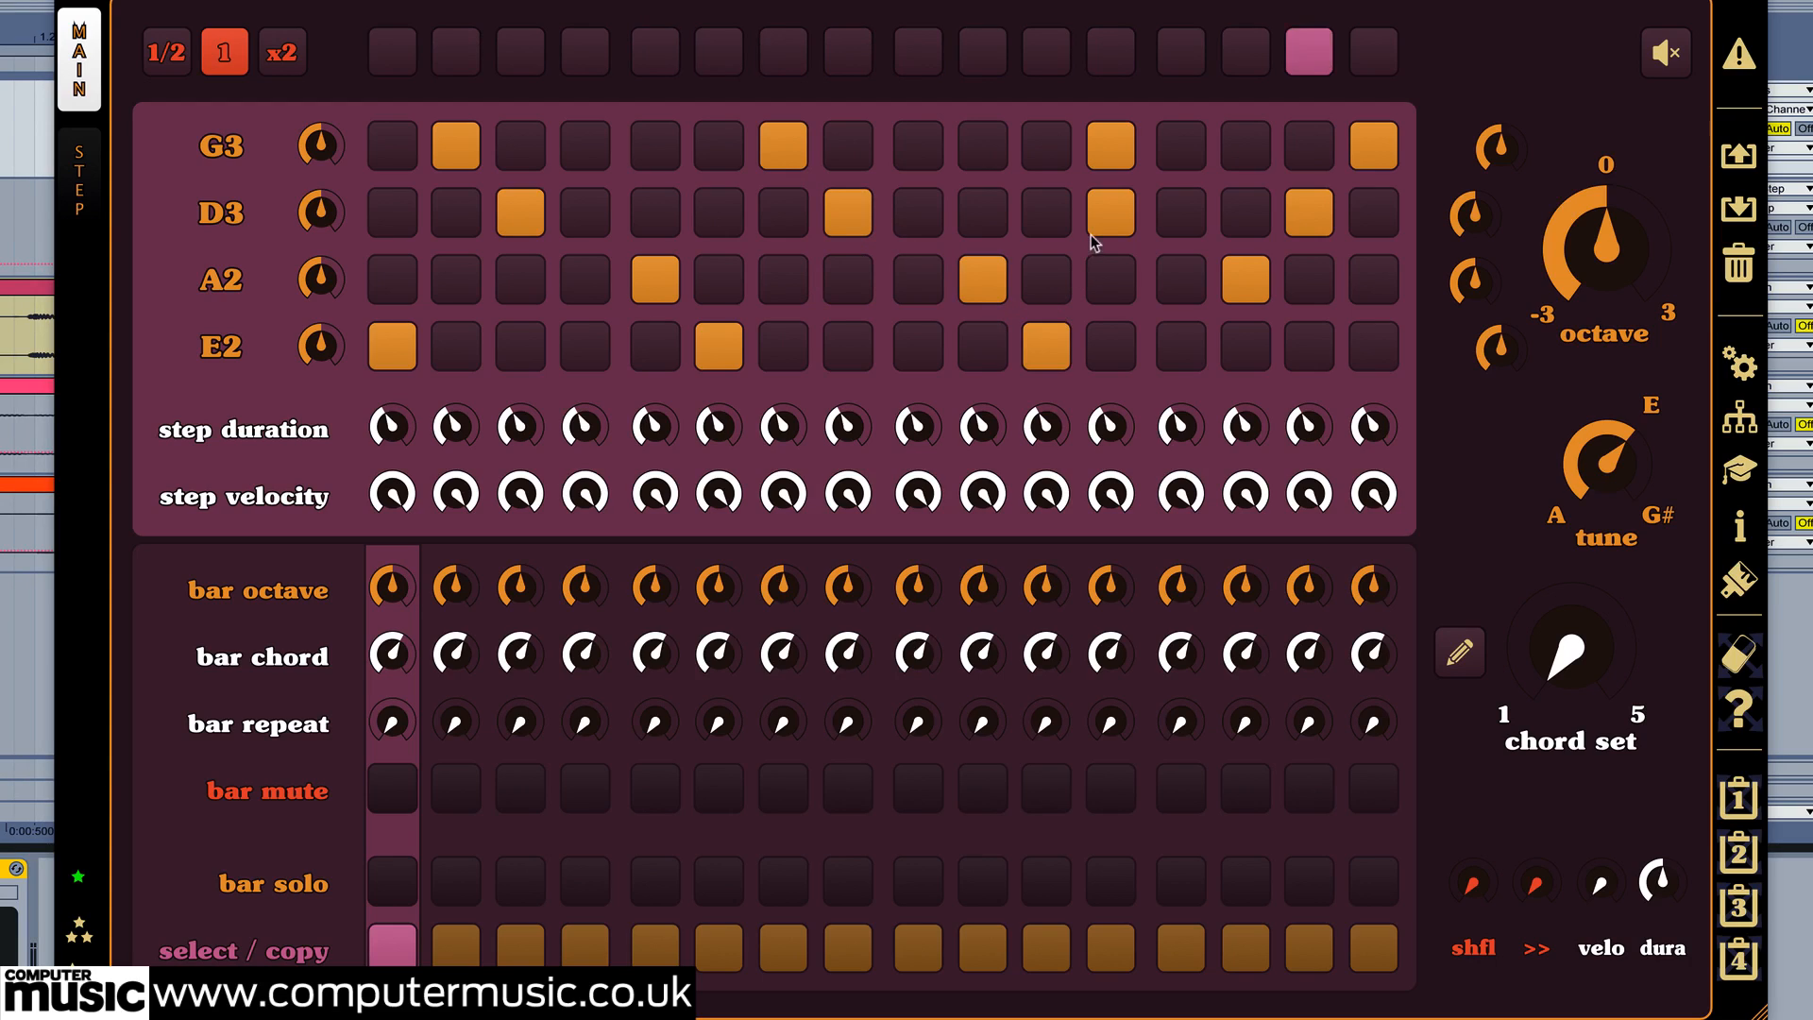
pyautogui.click(1181, 279)
pyautogui.click(1110, 146)
pyautogui.click(1245, 280)
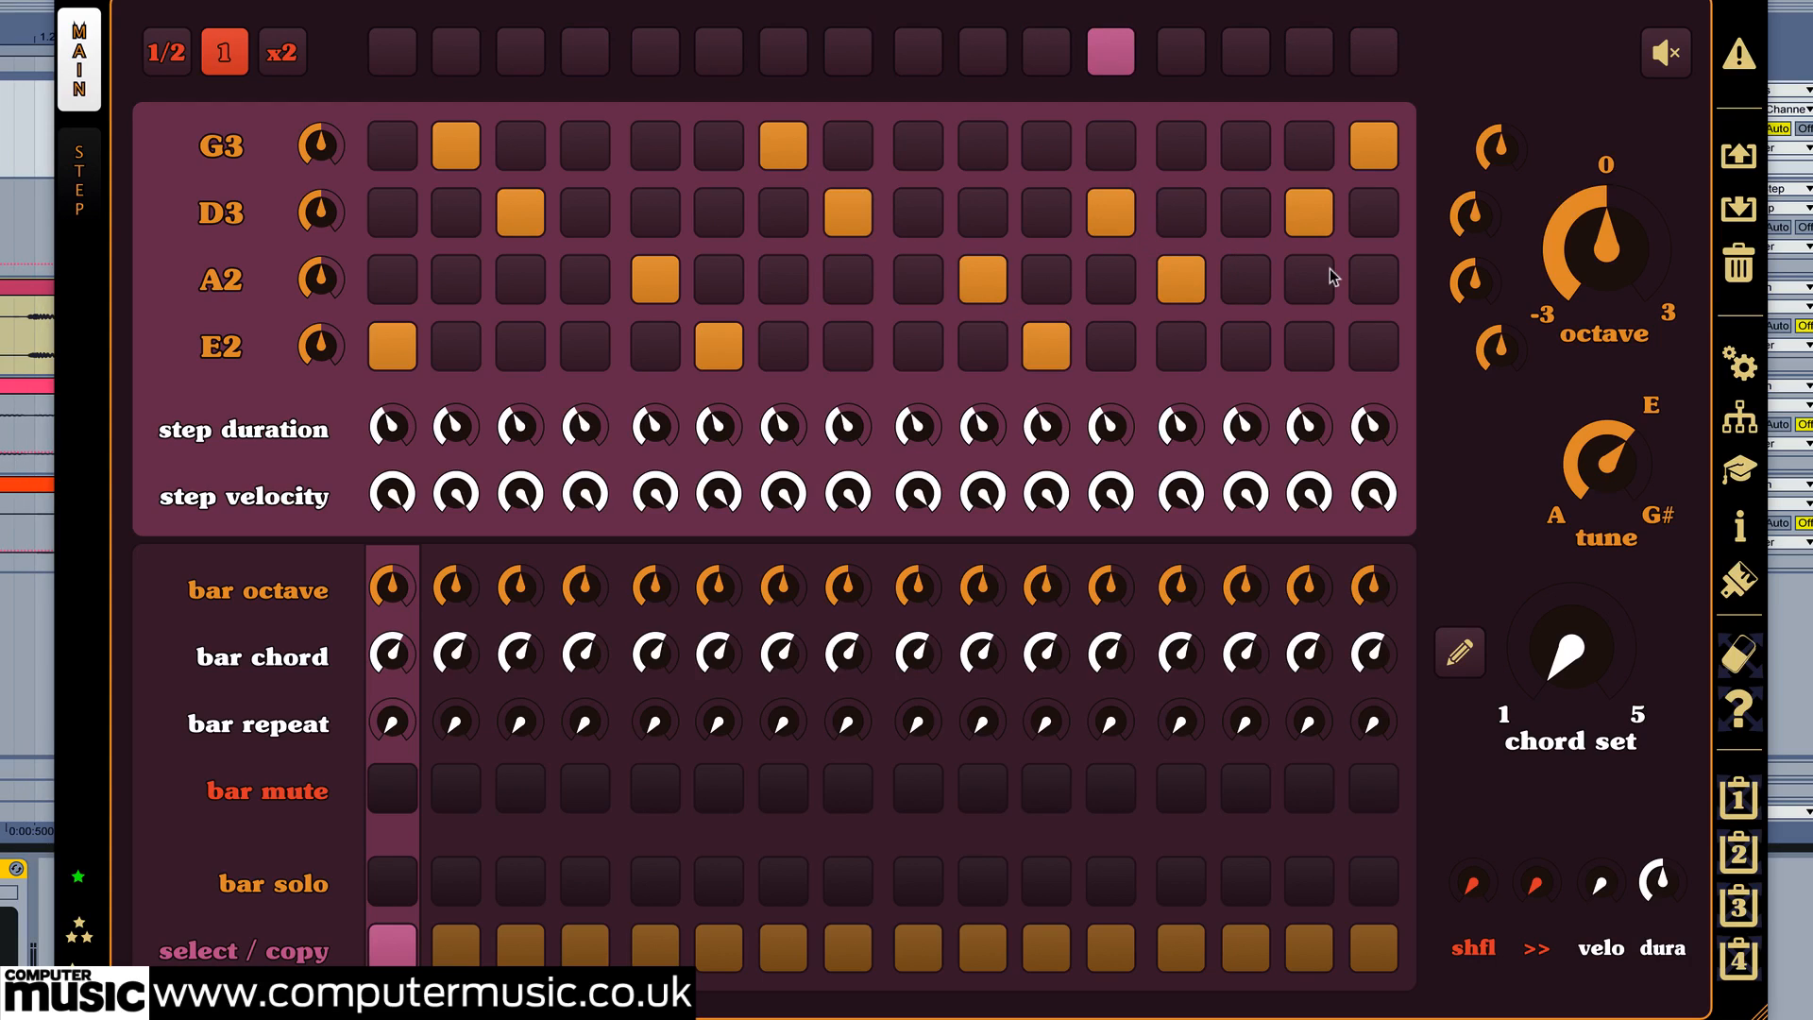
# - Clear every remaining note of the trial pattern from the step grid
pyautogui.click(1308, 214)
pyautogui.click(1372, 146)
pyautogui.click(456, 146)
pyautogui.click(520, 213)
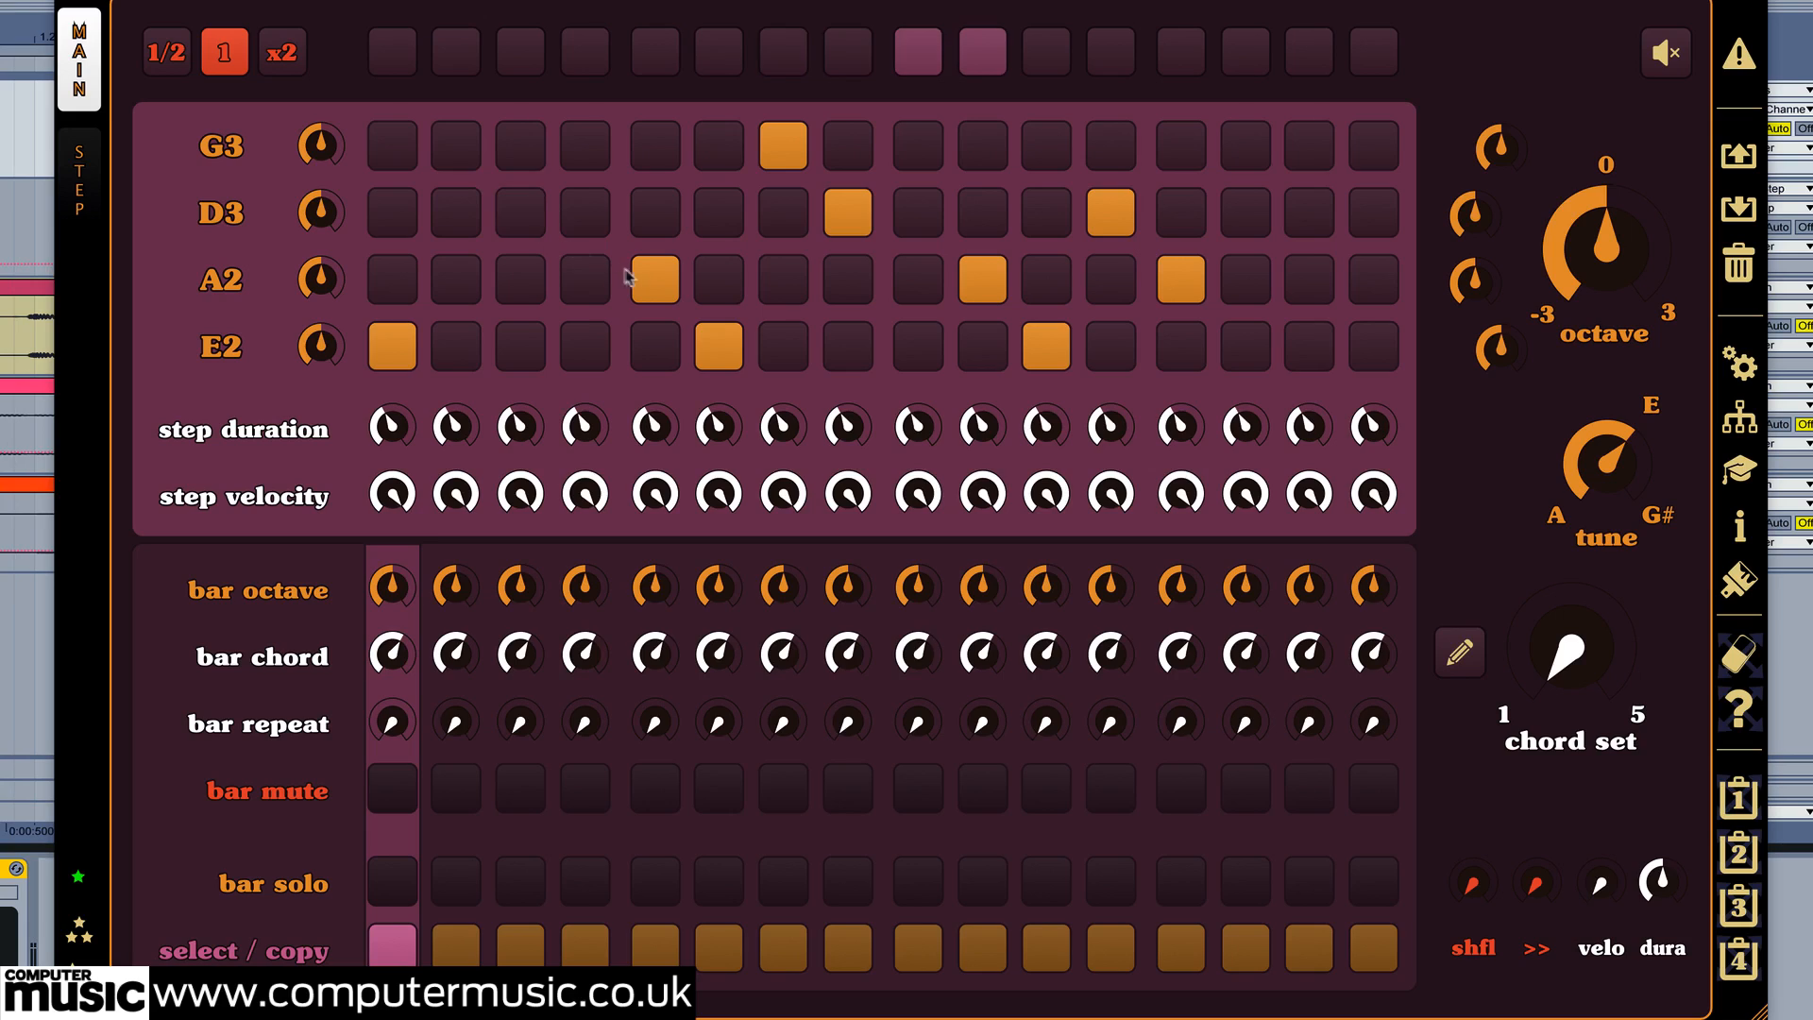
pyautogui.click(655, 279)
pyautogui.click(392, 346)
pyautogui.click(719, 346)
pyautogui.click(782, 146)
pyautogui.click(848, 214)
pyautogui.click(981, 279)
pyautogui.click(1046, 347)
pyautogui.click(1110, 214)
pyautogui.click(1181, 280)
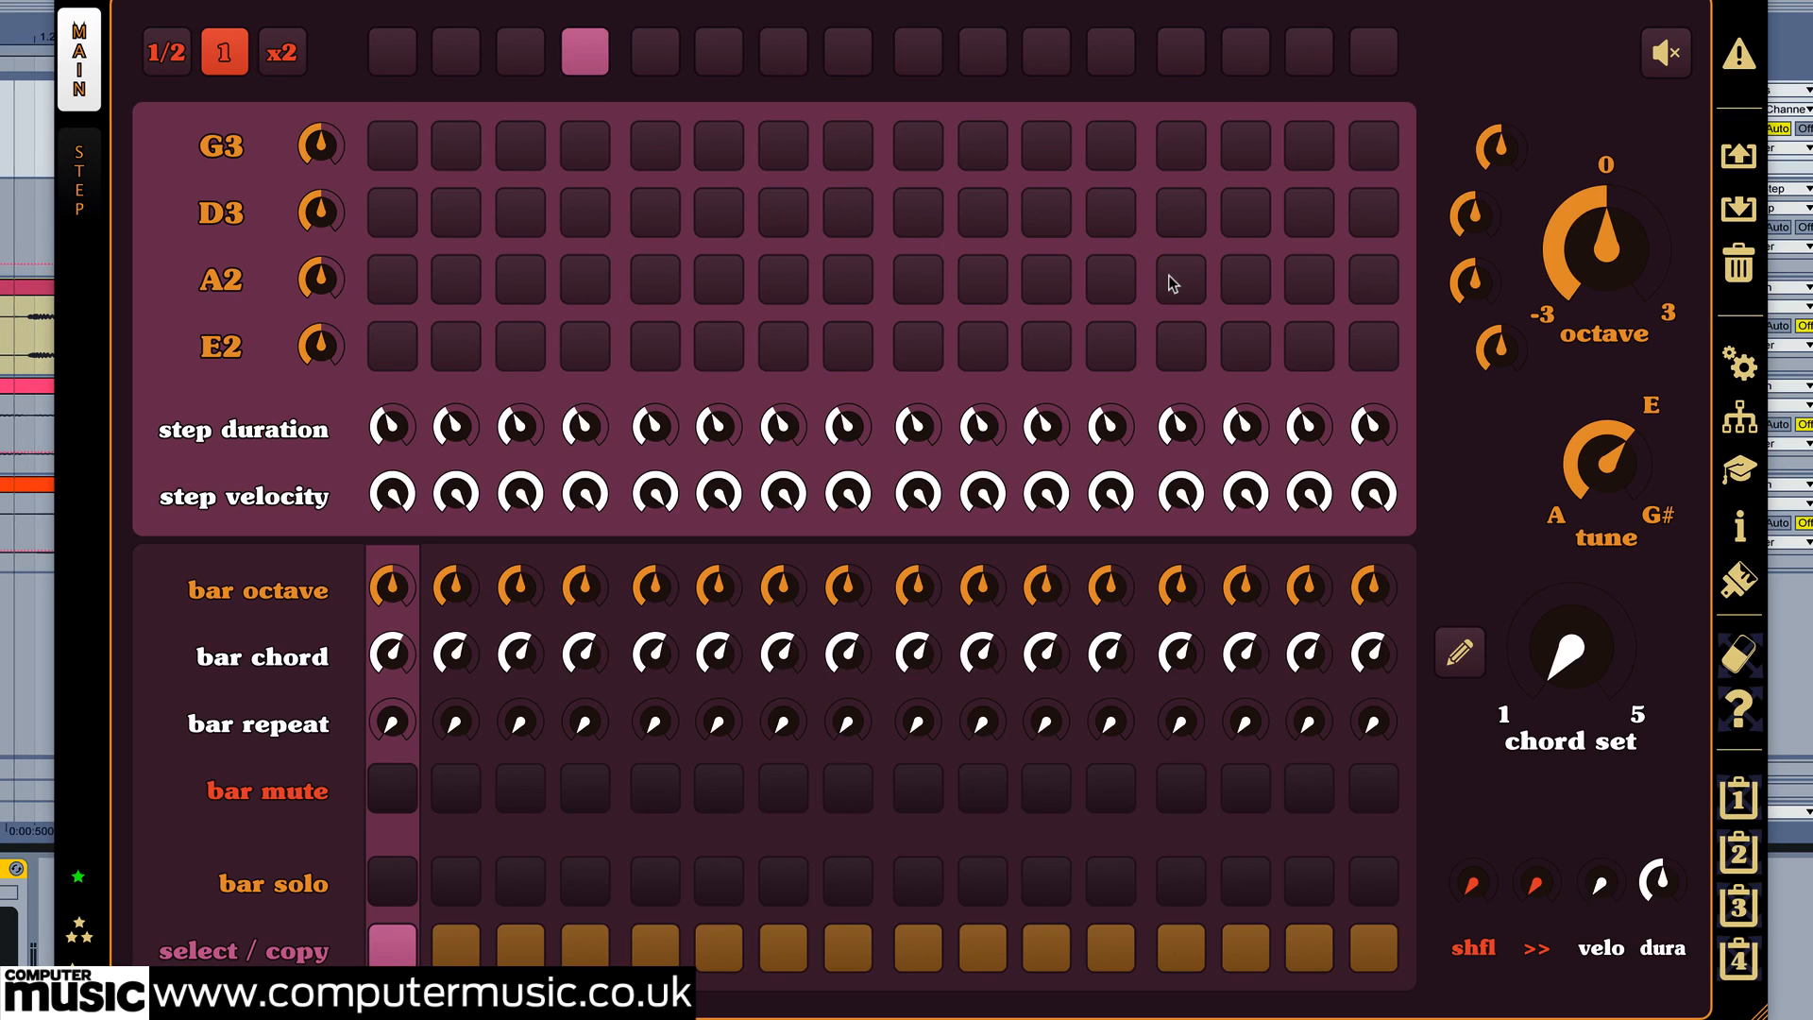
# - Sequence A2 with D3 on steps 2 and 7, A2 with G3 on steps 3 and 5, and E2 alone on step 6
pyautogui.click(456, 279)
pyautogui.click(458, 216)
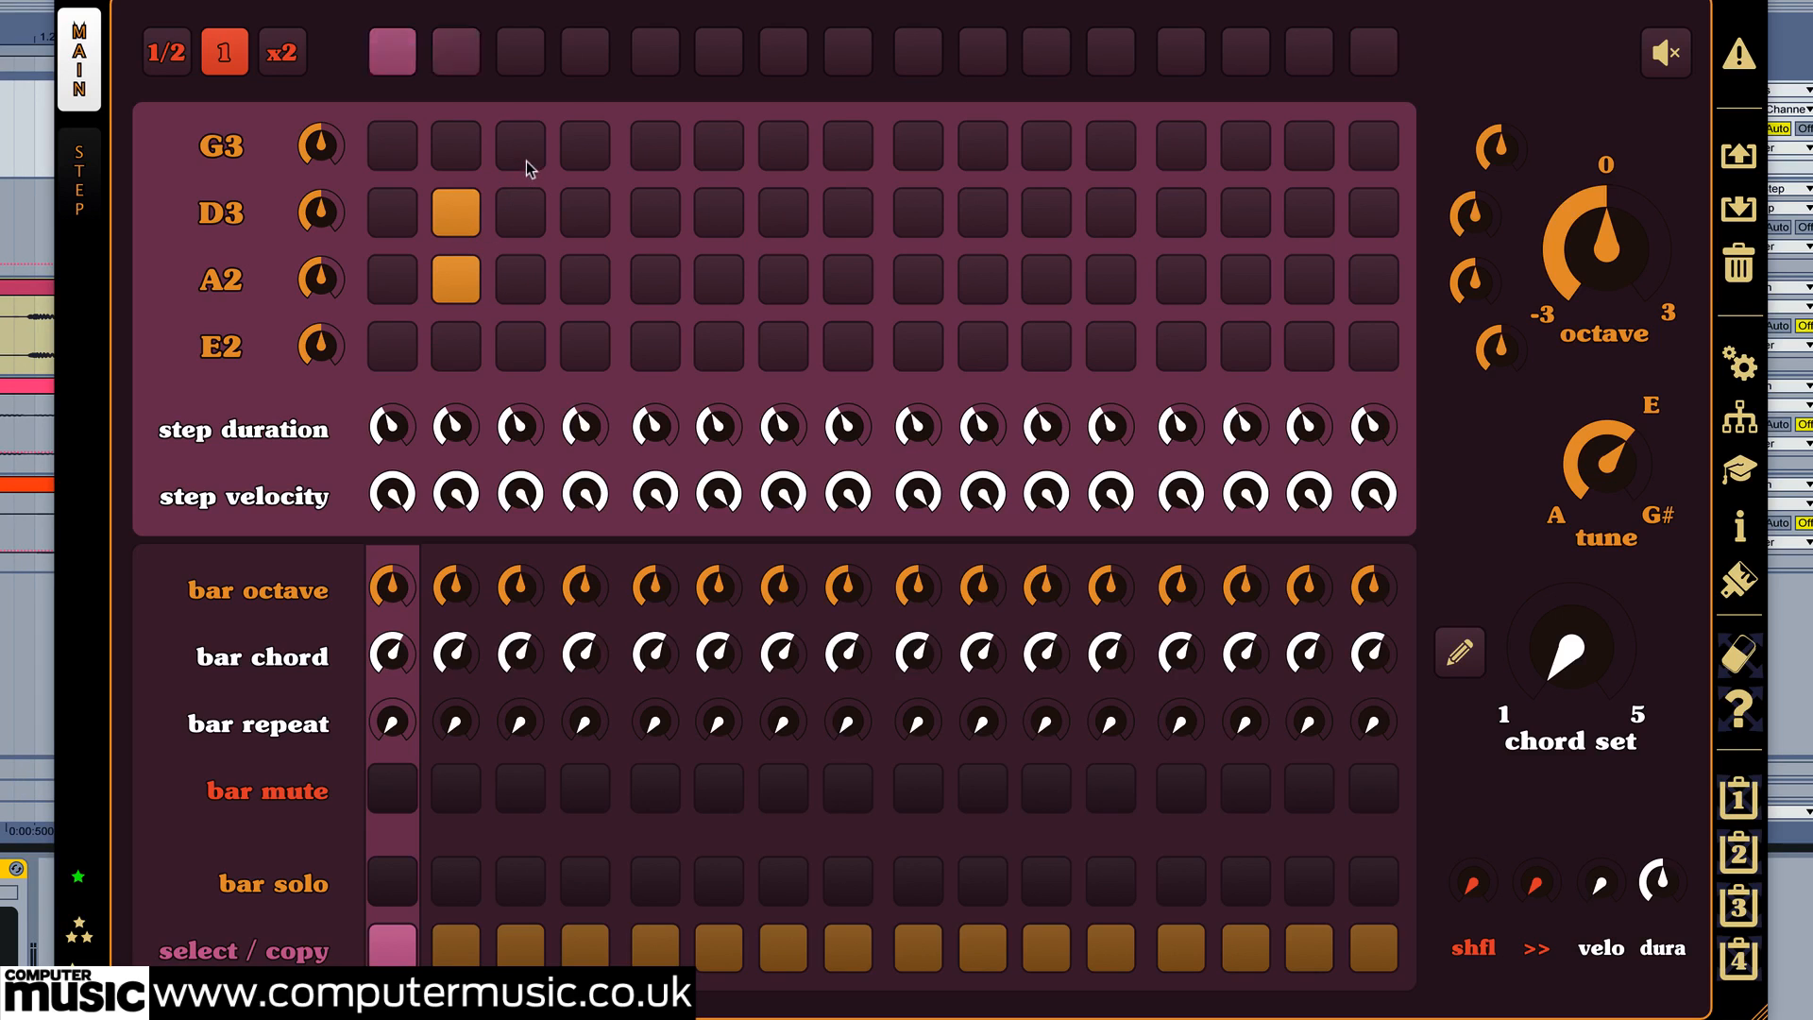
pyautogui.click(522, 151)
pyautogui.click(525, 279)
pyautogui.click(658, 280)
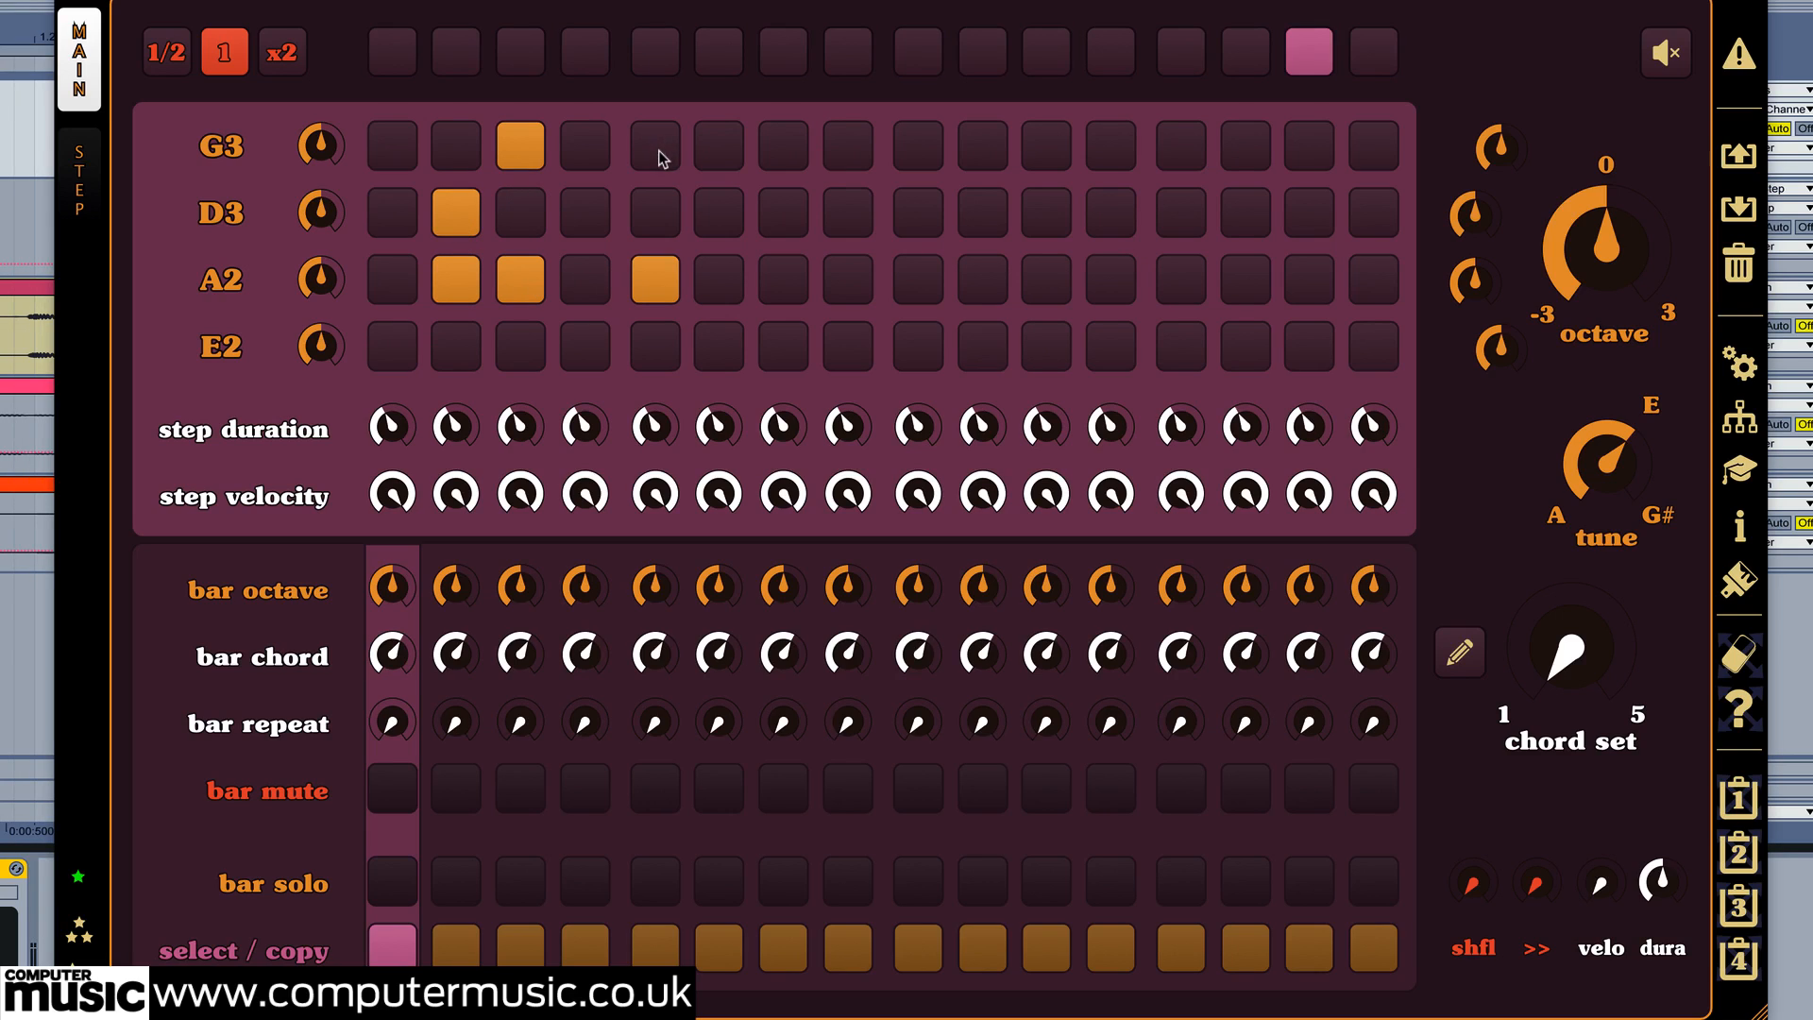
pyautogui.click(658, 151)
pyautogui.click(723, 342)
pyautogui.click(784, 282)
pyautogui.click(791, 219)
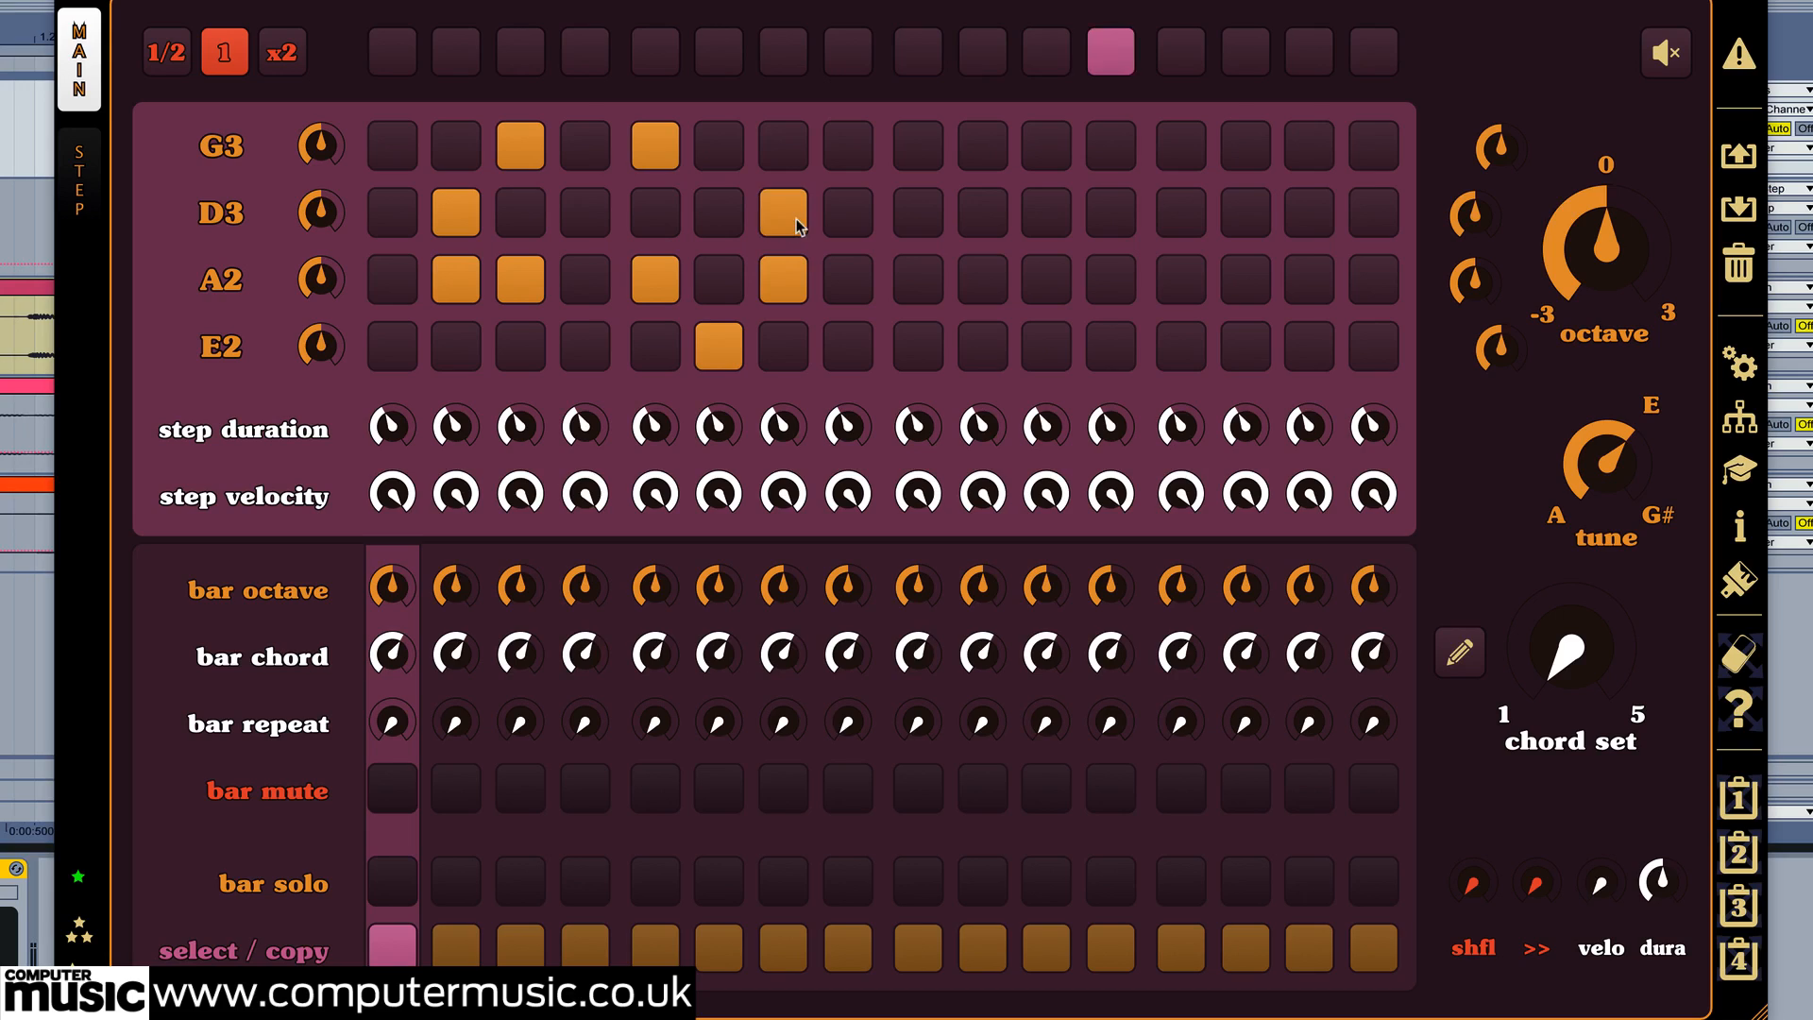
# - Sequence E2 on steps 8, 12 and 15, all four notes on step 9, D3 on step 10 and A2 on step 14
pyautogui.click(864, 347)
pyautogui.click(920, 346)
pyautogui.click(920, 279)
pyautogui.click(921, 214)
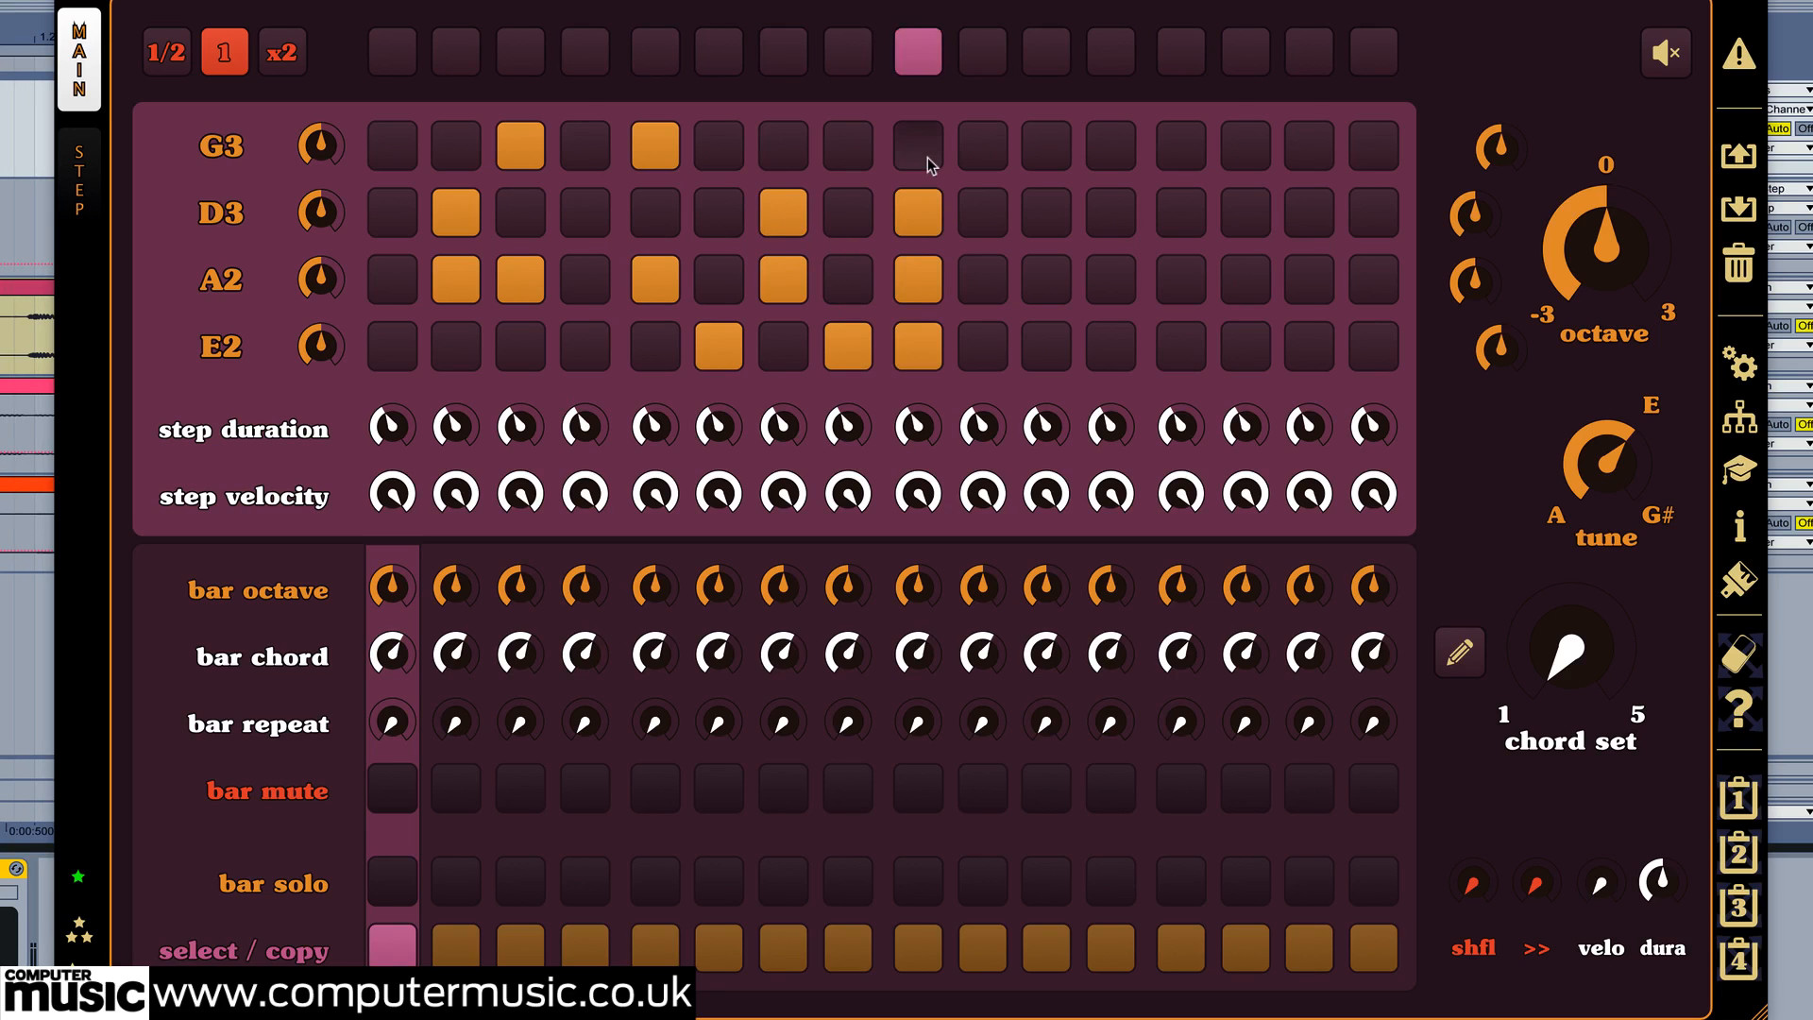
pyautogui.click(921, 147)
pyautogui.click(984, 219)
pyautogui.click(1111, 349)
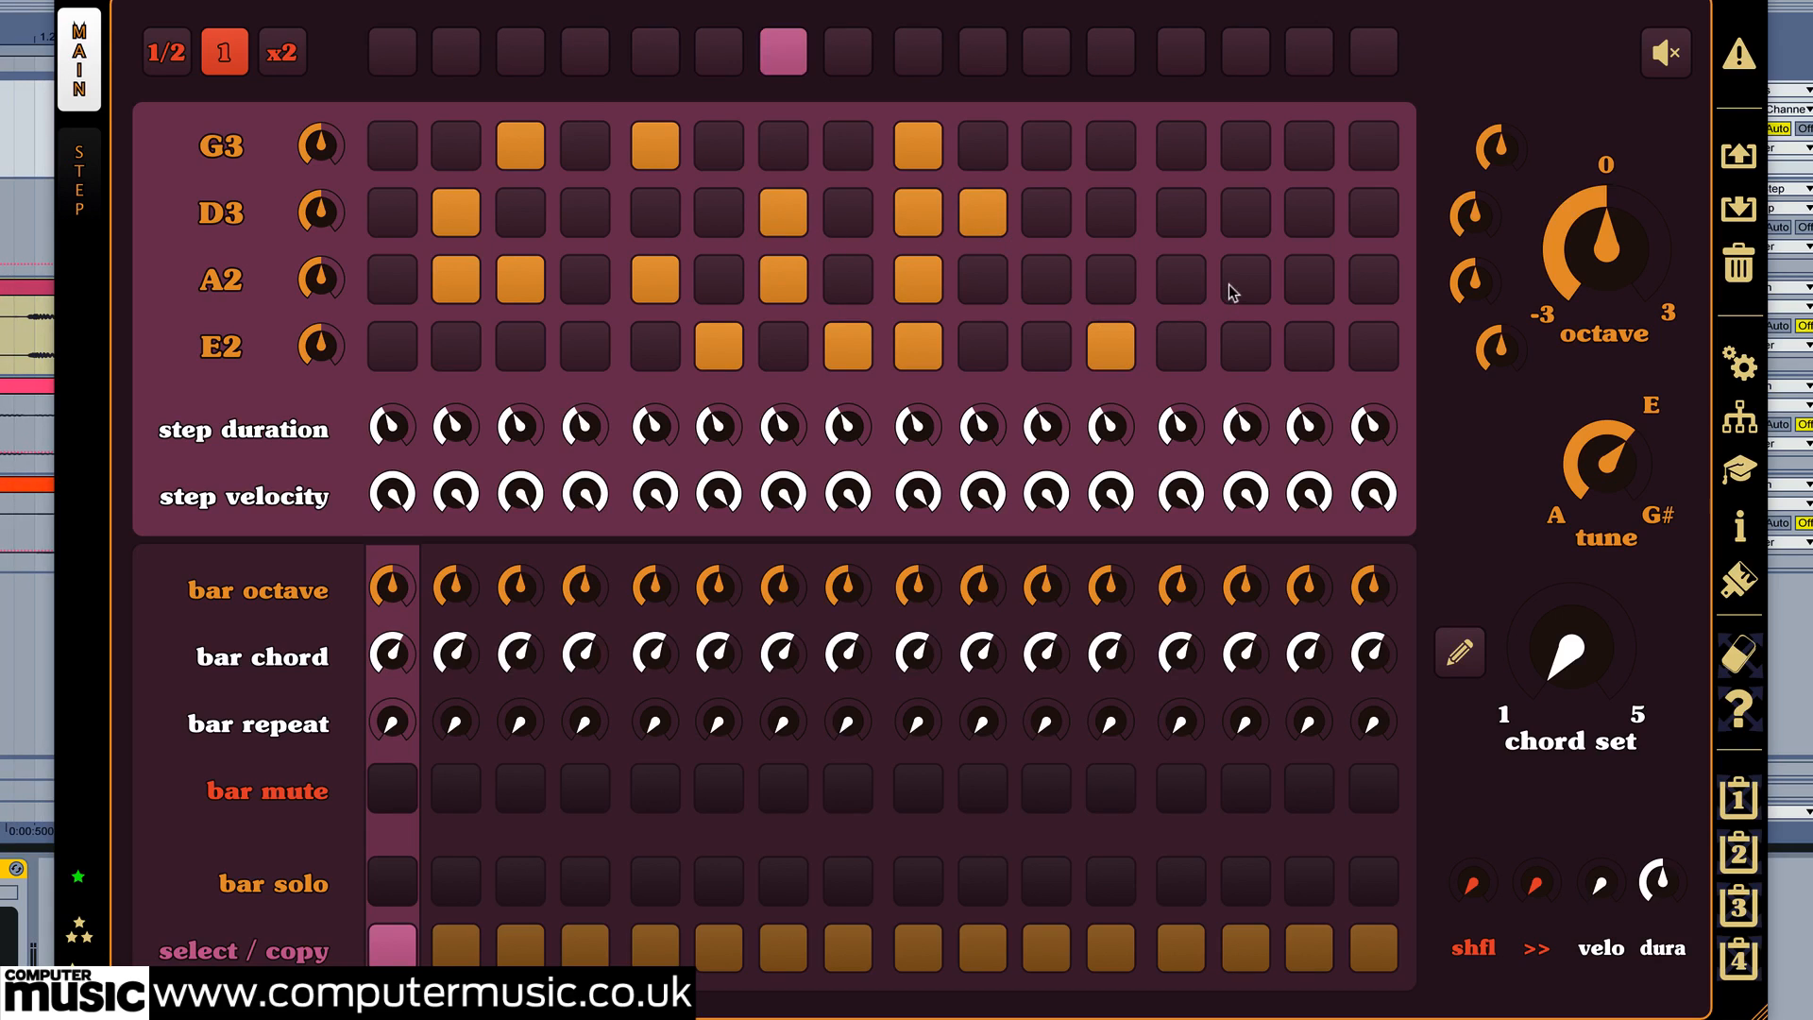
pyautogui.click(1239, 283)
pyautogui.click(1312, 349)
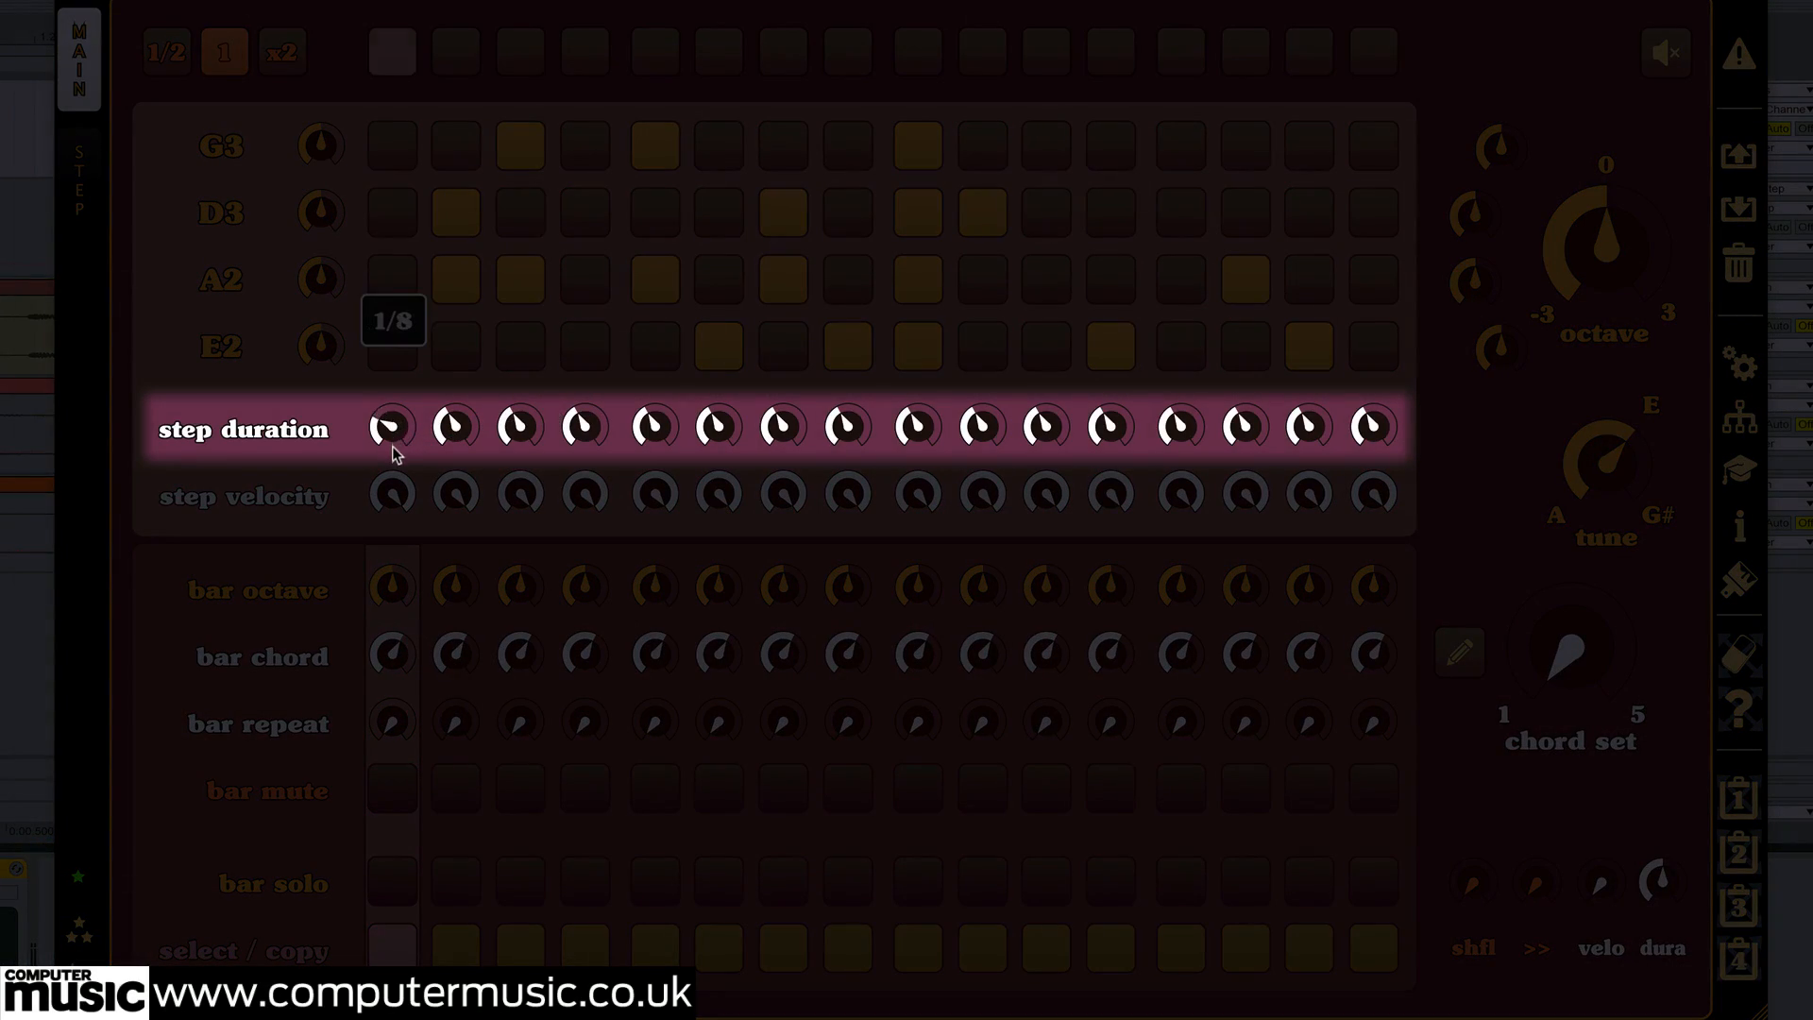
# - Shorten the step duration evenly across all 16 steps, and lengthen it on step 9 for the four-note chord
pyautogui.moveTo(393, 448); pyautogui.dragTo(458, 428)
pyautogui.moveTo(469, 583); pyautogui.dragTo(461, 590)
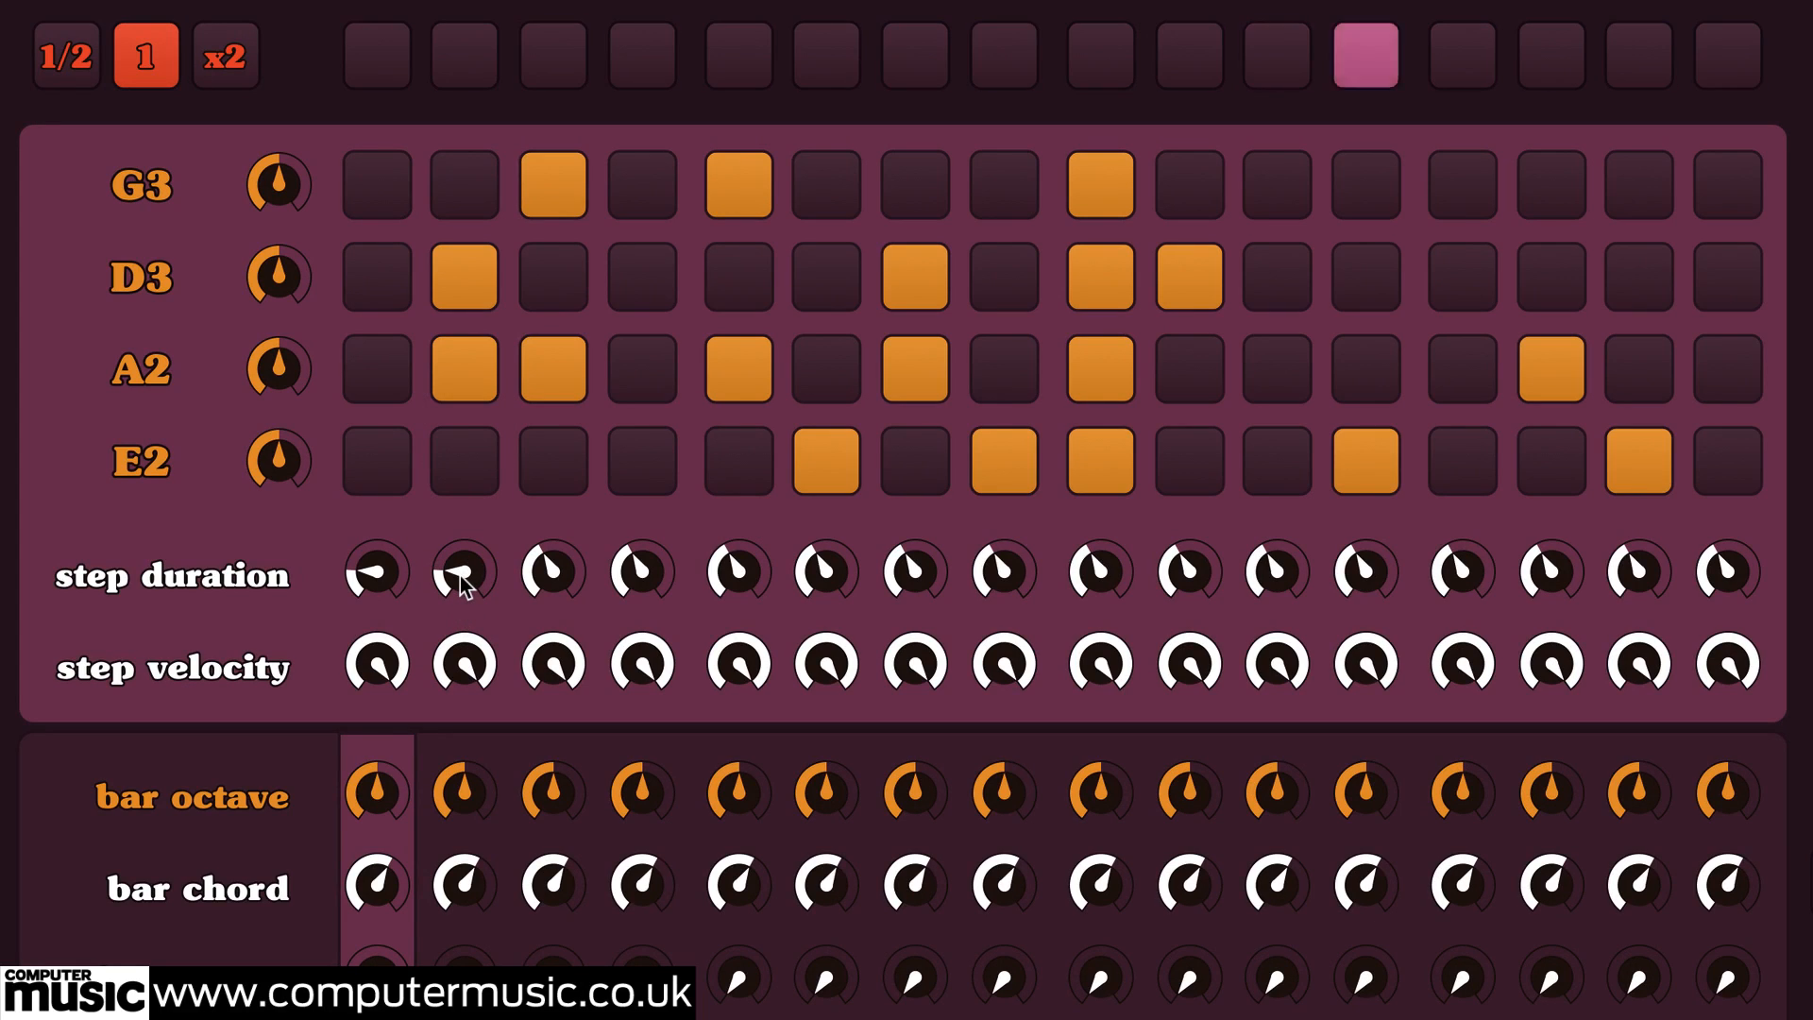
pyautogui.moveTo(463, 582)
pyautogui.mouseDown()
pyautogui.moveTo(1039, 554)
pyautogui.moveTo(1315, 579)
pyautogui.moveTo(1726, 564)
pyautogui.mouseUp()
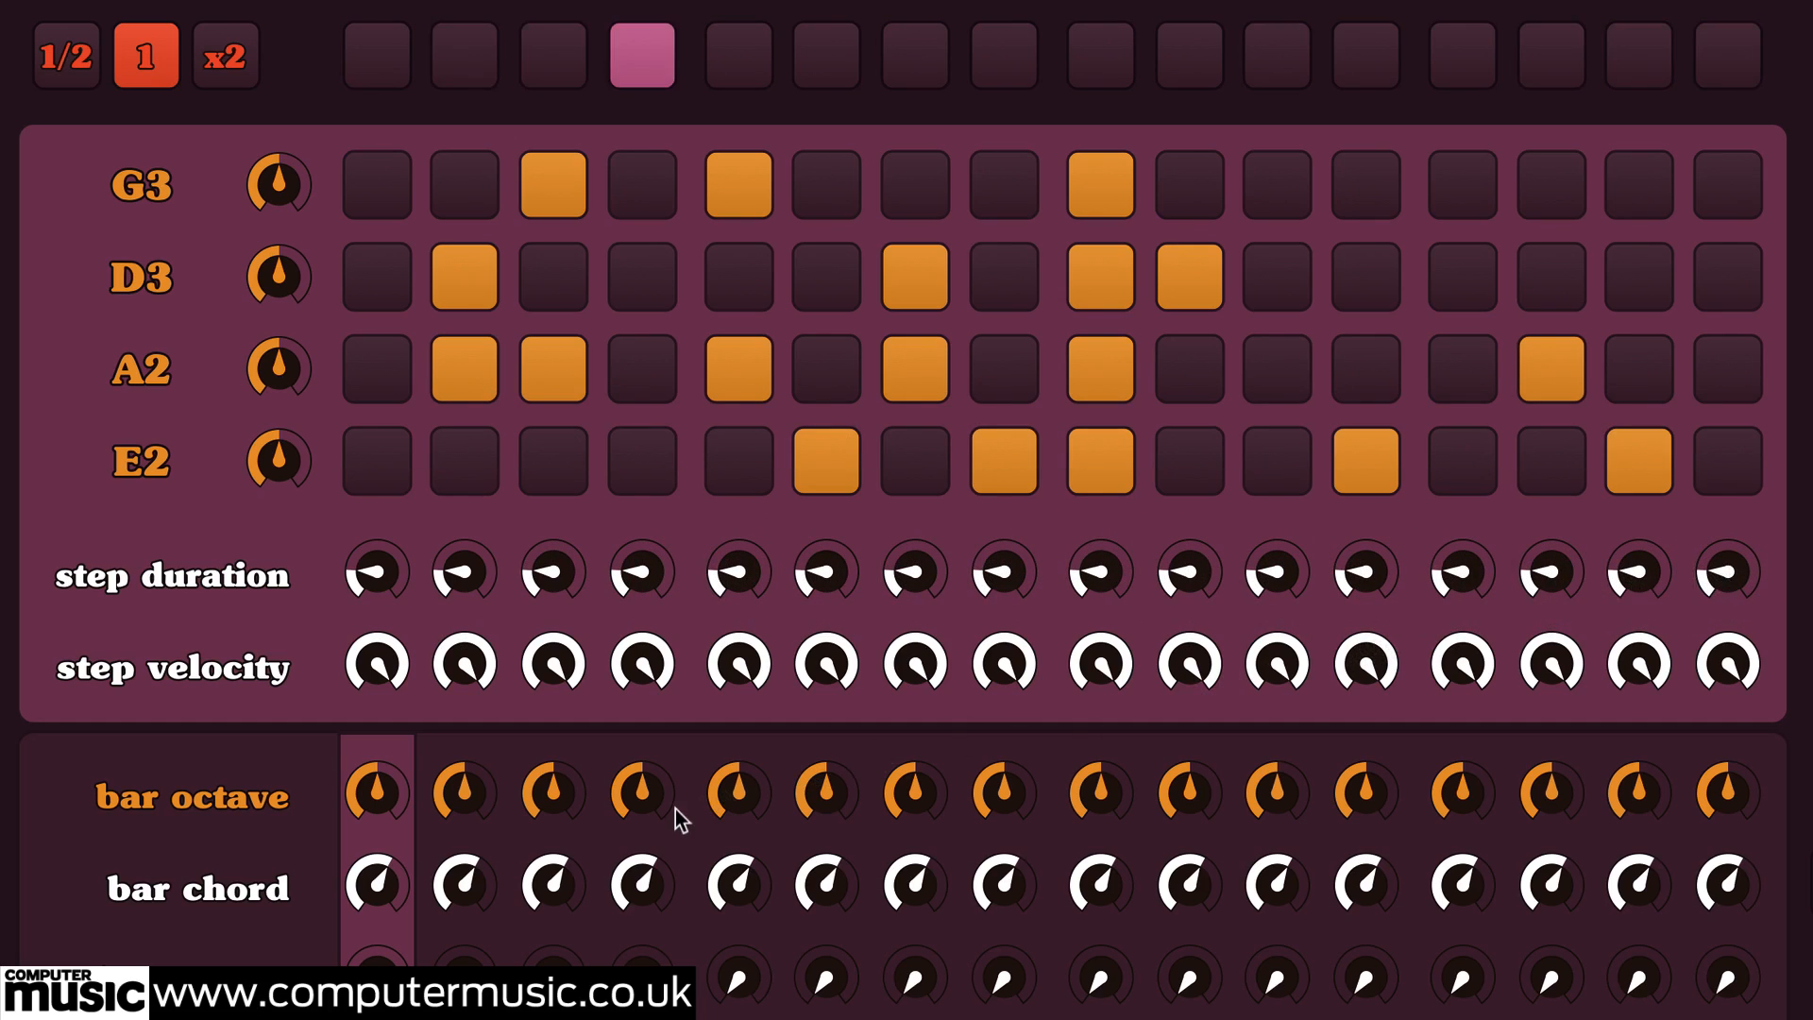
pyautogui.moveTo(1097, 569); pyautogui.dragTo(1120, 525)
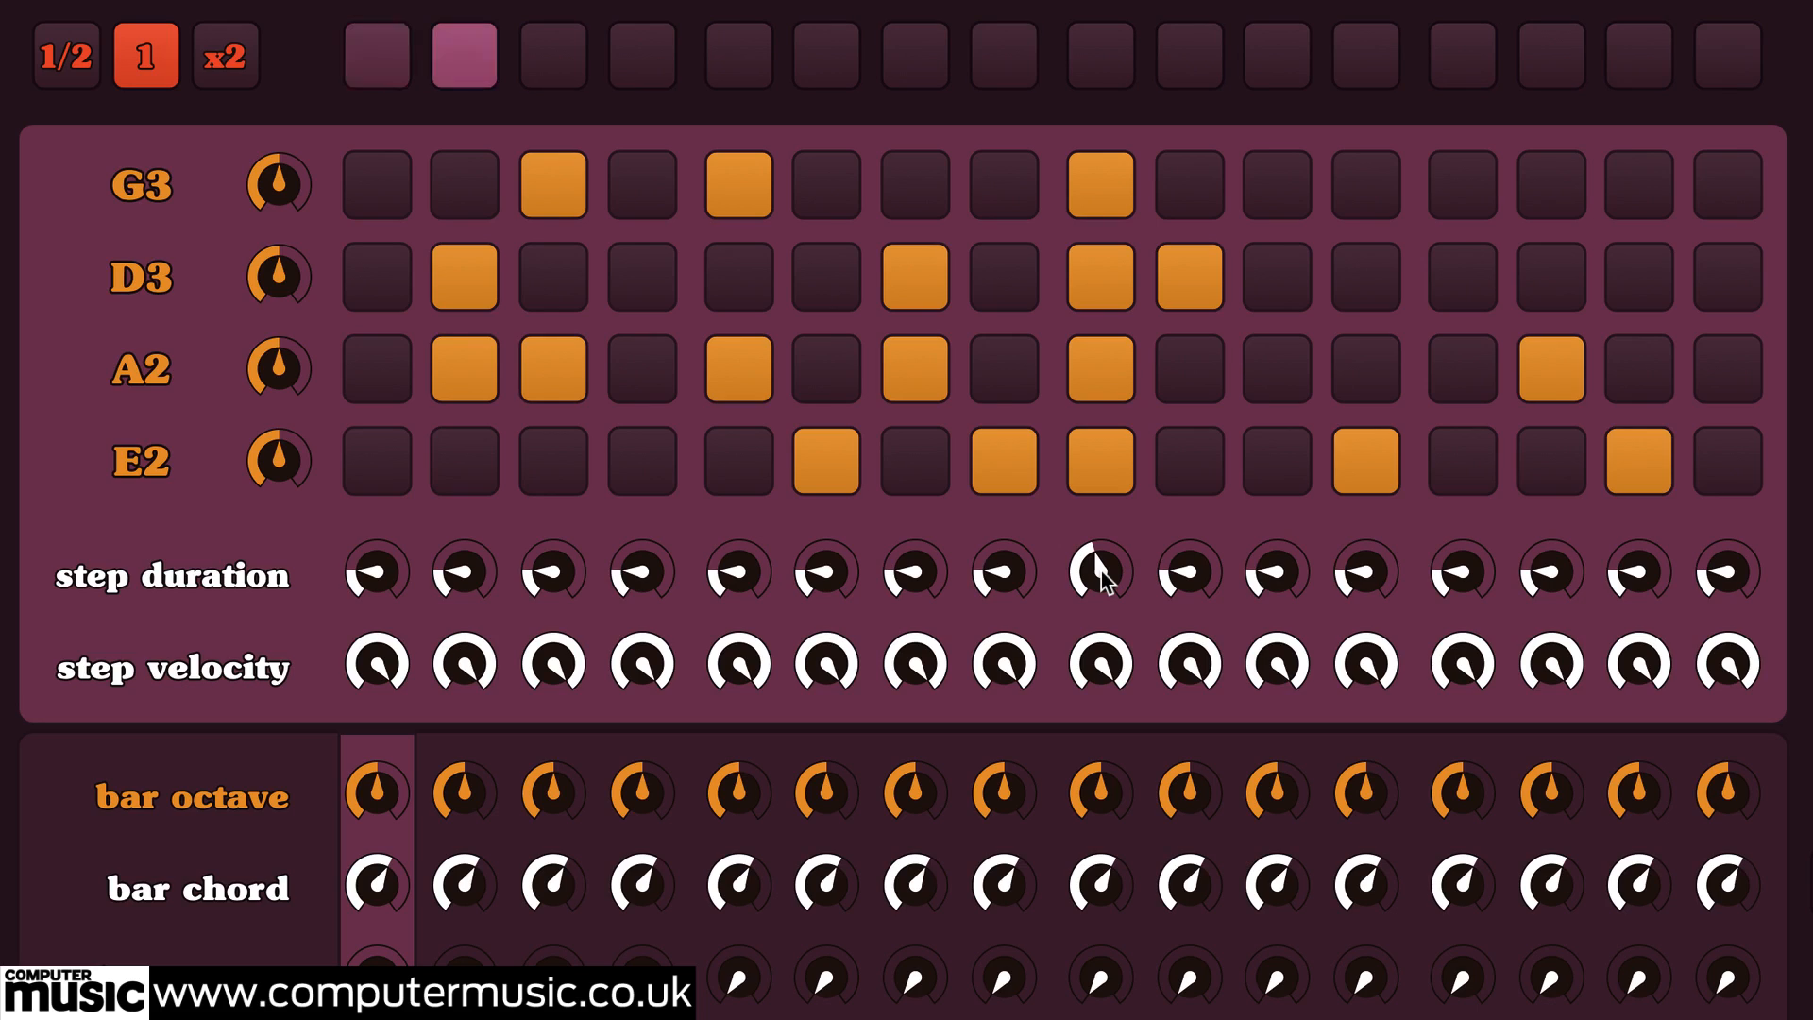
# - Raise the D3 and G3 rows by one octave, and lower the A2 row by one octave
pyautogui.moveTo(273, 251); pyautogui.dragTo(287, 304)
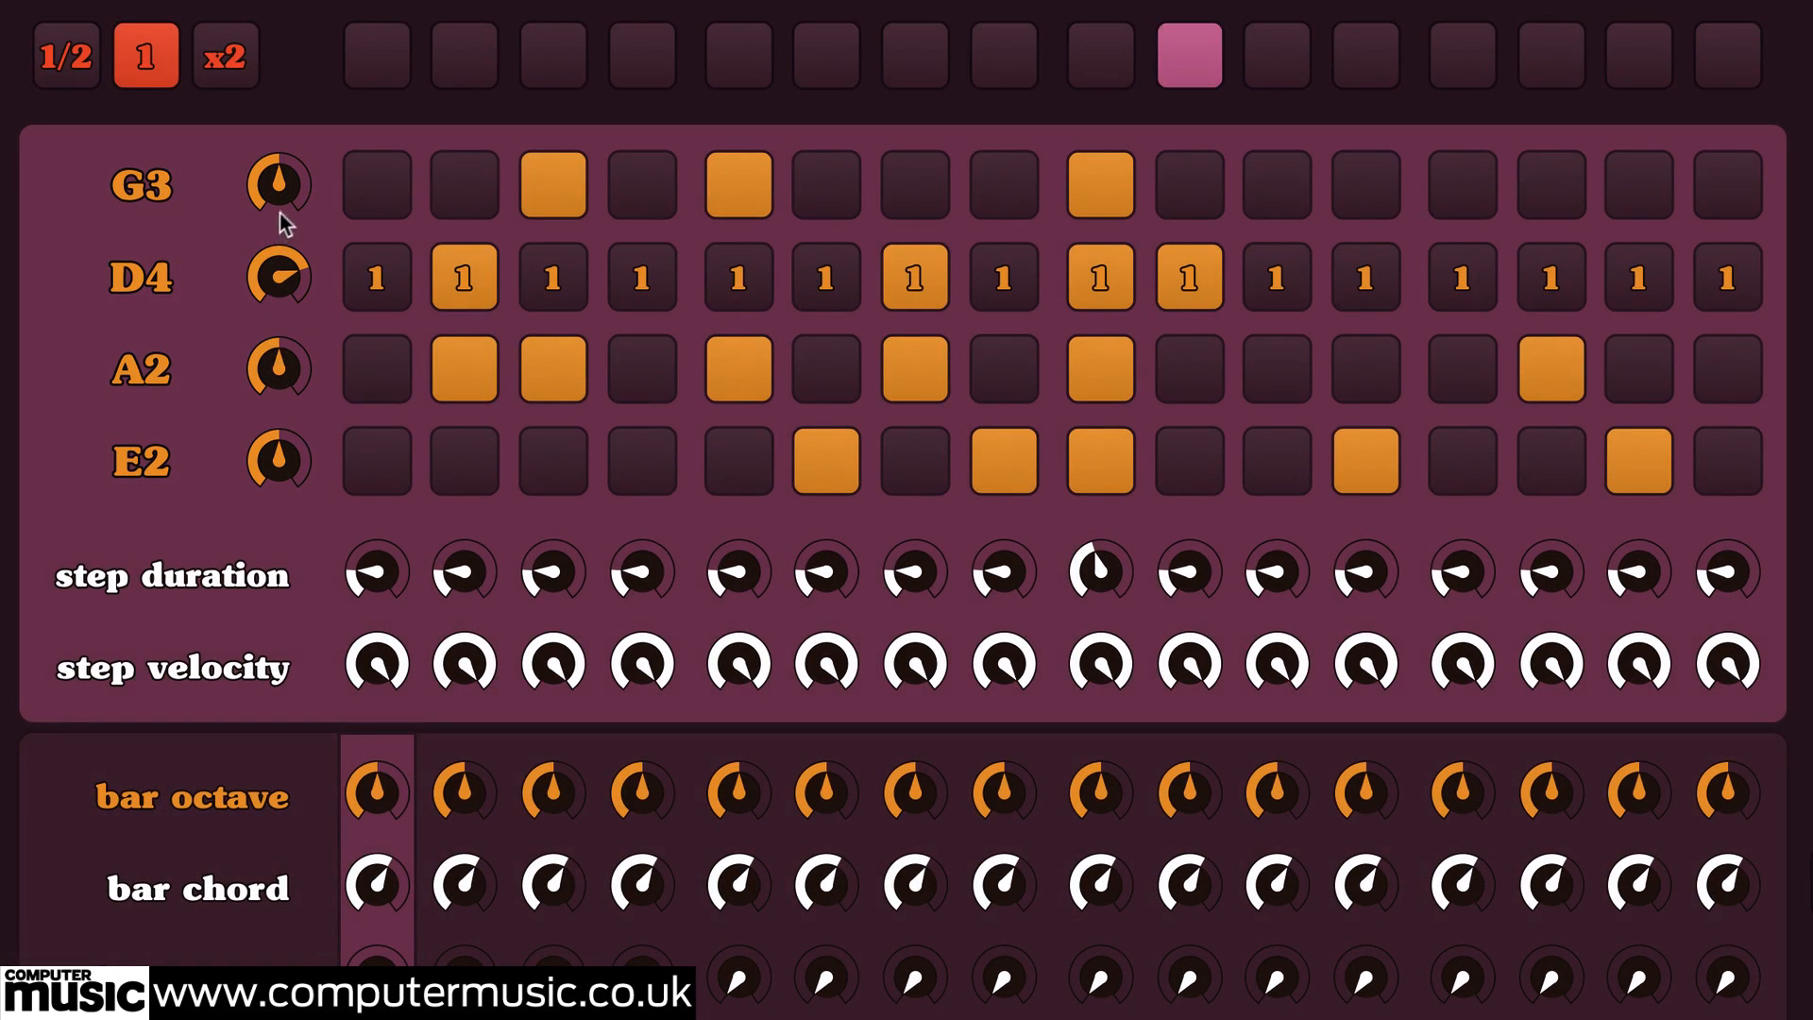
pyautogui.moveTo(281, 198); pyautogui.dragTo(283, 236)
pyautogui.moveTo(284, 373); pyautogui.dragTo(279, 405)
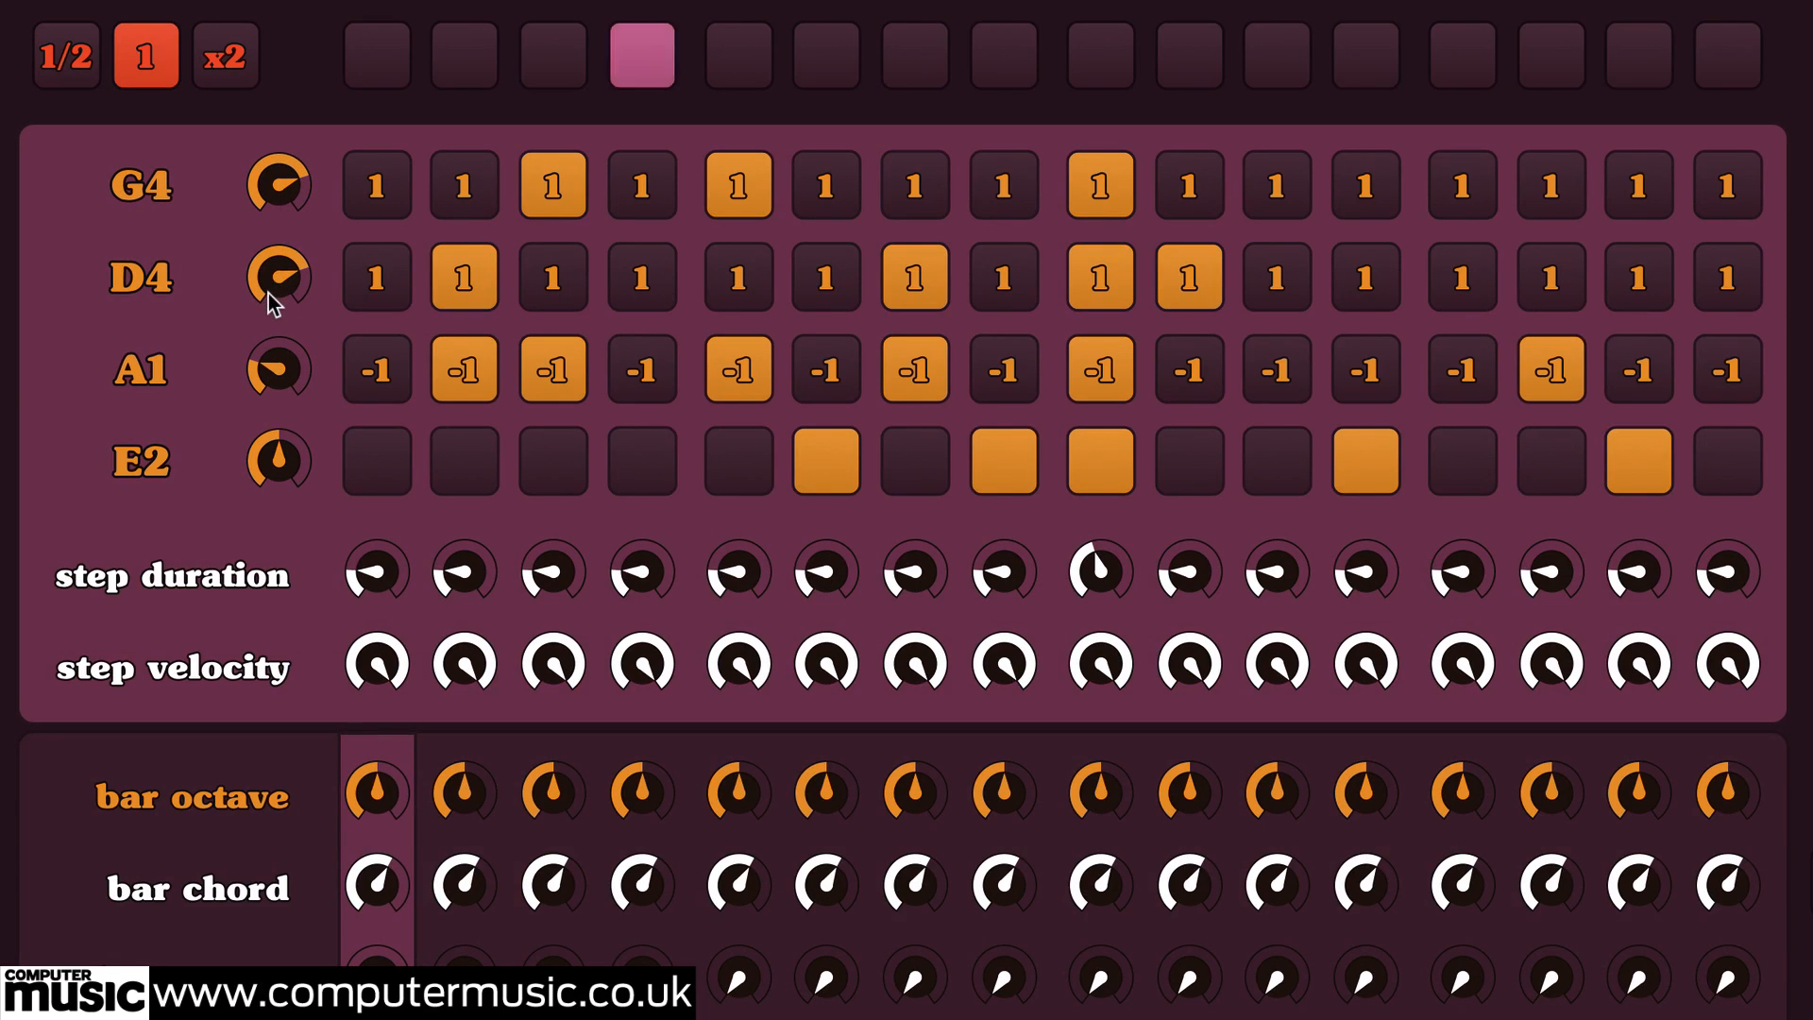
# - Reset the row octaves so the four rows play G3, D3, A2 and E2
pyautogui.moveTo(279, 322); pyautogui.dragTo(279, 327)
pyautogui.moveTo(281, 455)
pyautogui.mouseDown()
pyautogui.moveTo(278, 493)
pyautogui.moveTo(284, 437)
pyautogui.mouseUp()
pyautogui.moveTo(286, 366); pyautogui.dragTo(284, 331)
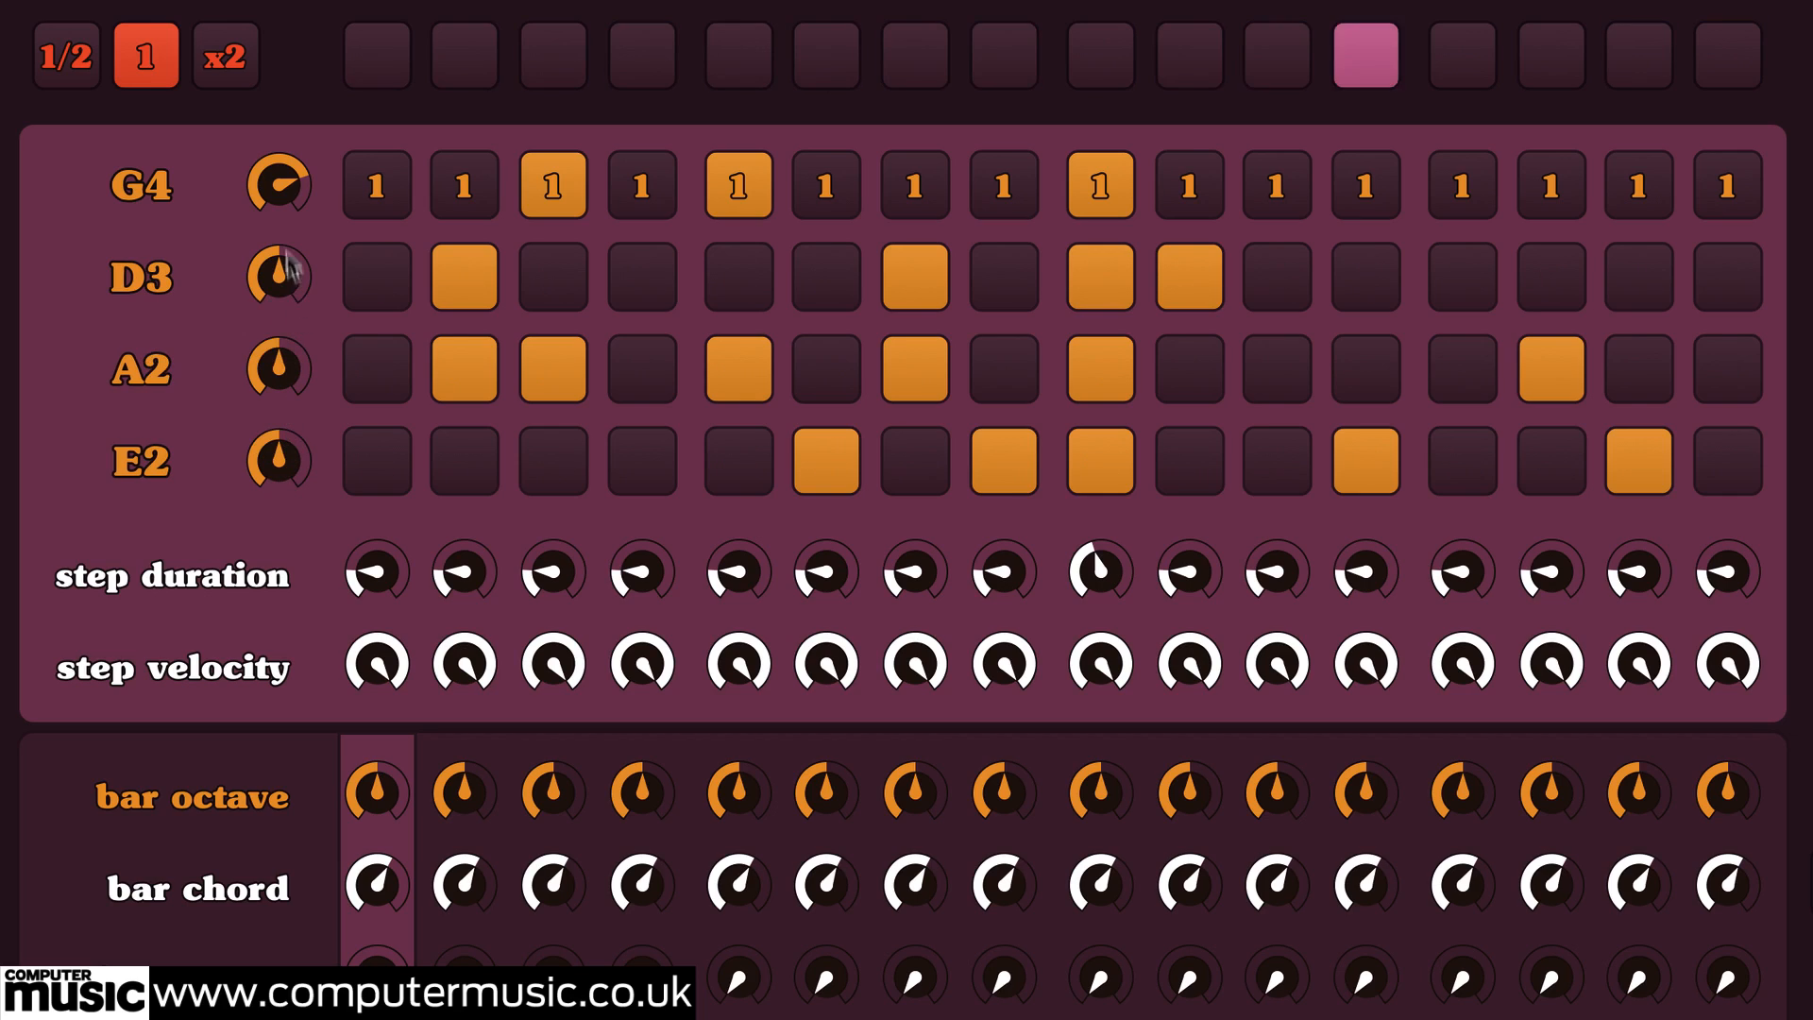
pyautogui.moveTo(277, 221); pyautogui.dragTo(278, 259)
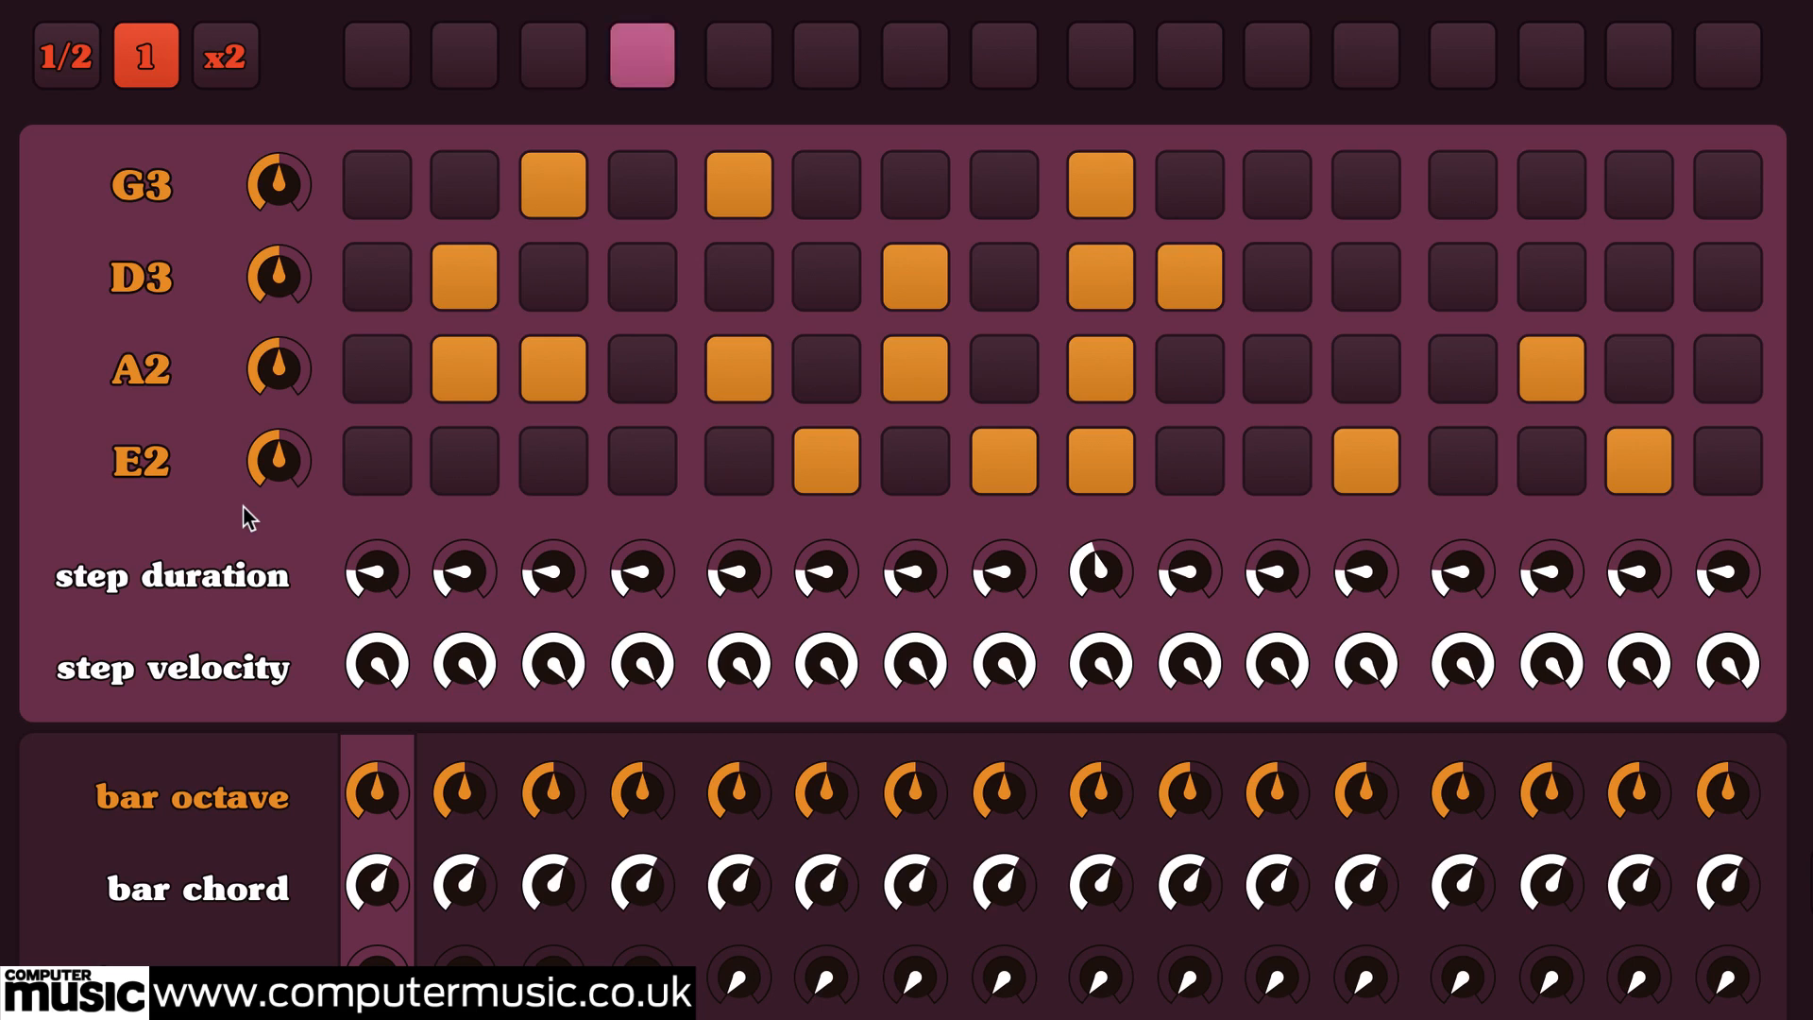
# - Vary the step velocities by lowering steps 3 to 9 and step 14 to differing levels
pyautogui.moveTo(554, 666); pyautogui.dragTo(543, 715)
pyautogui.moveTo(660, 673); pyautogui.dragTo(668, 723)
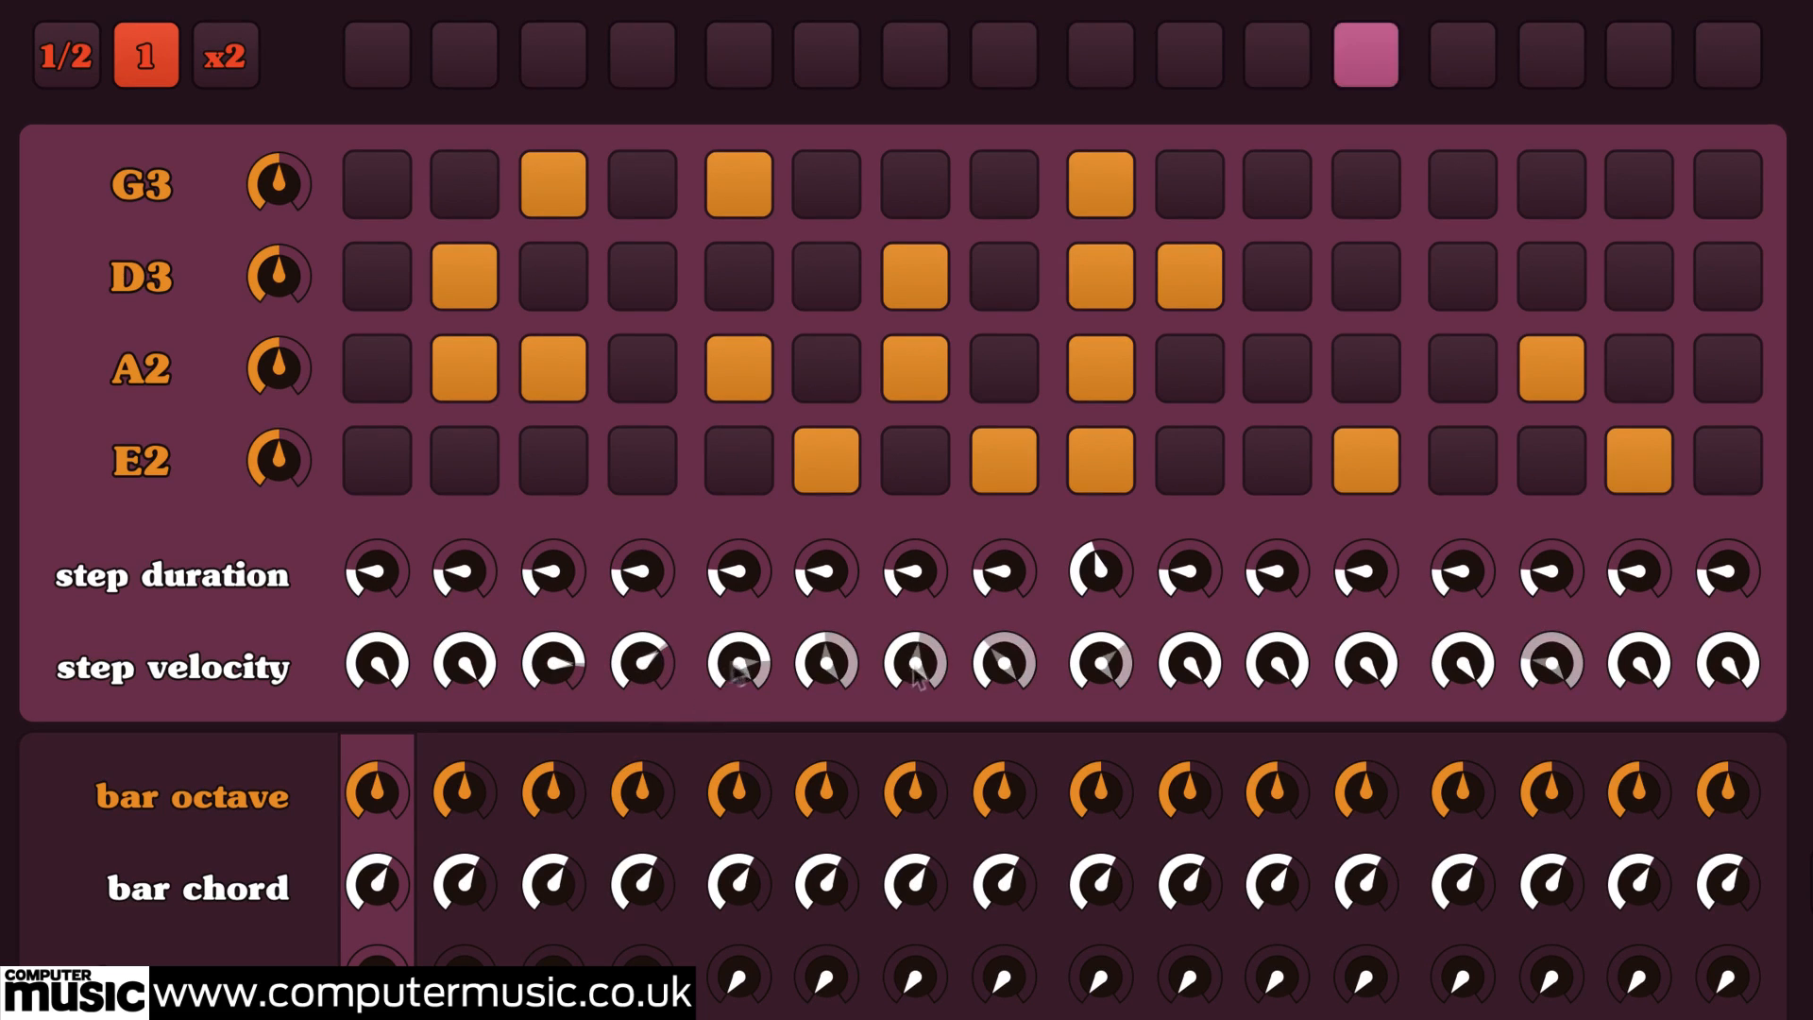
pyautogui.moveTo(915, 666); pyautogui.dragTo(951, 605)
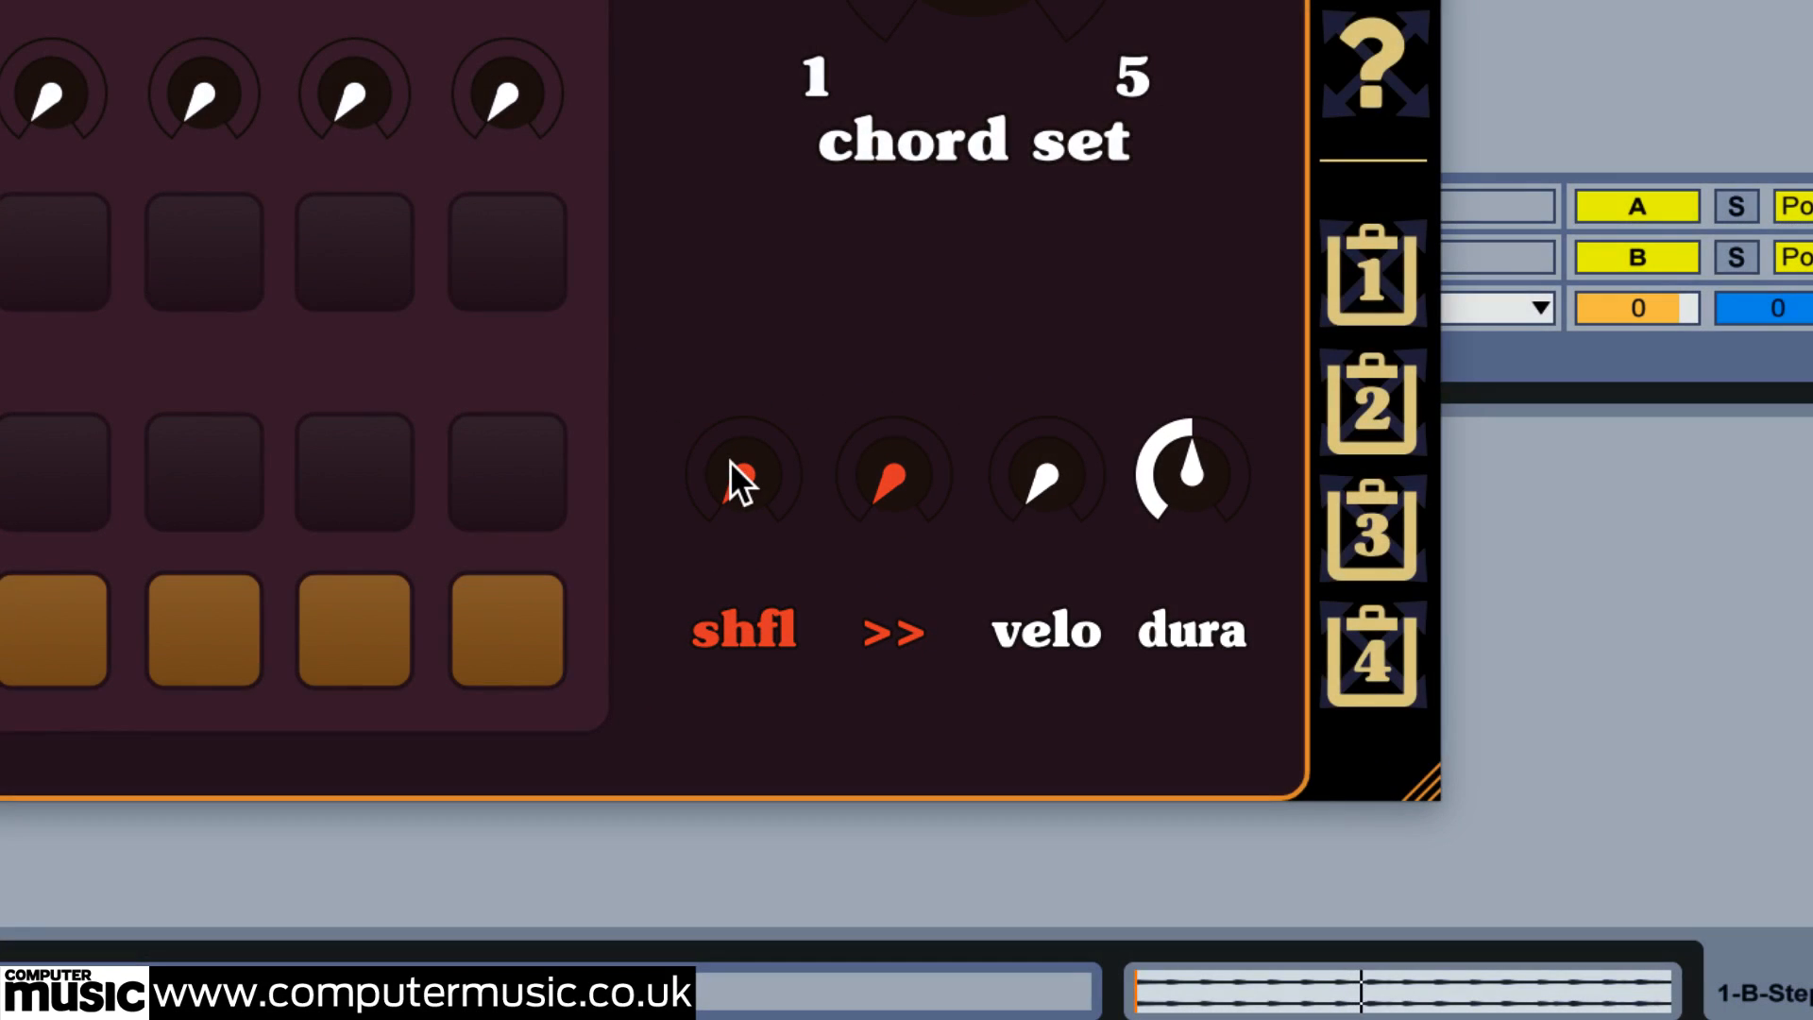
# - Raise the shfl, >> and velo controls to a little under halfway, and slightly lower dura
pyautogui.moveTo(738, 490); pyautogui.dragTo(768, 400)
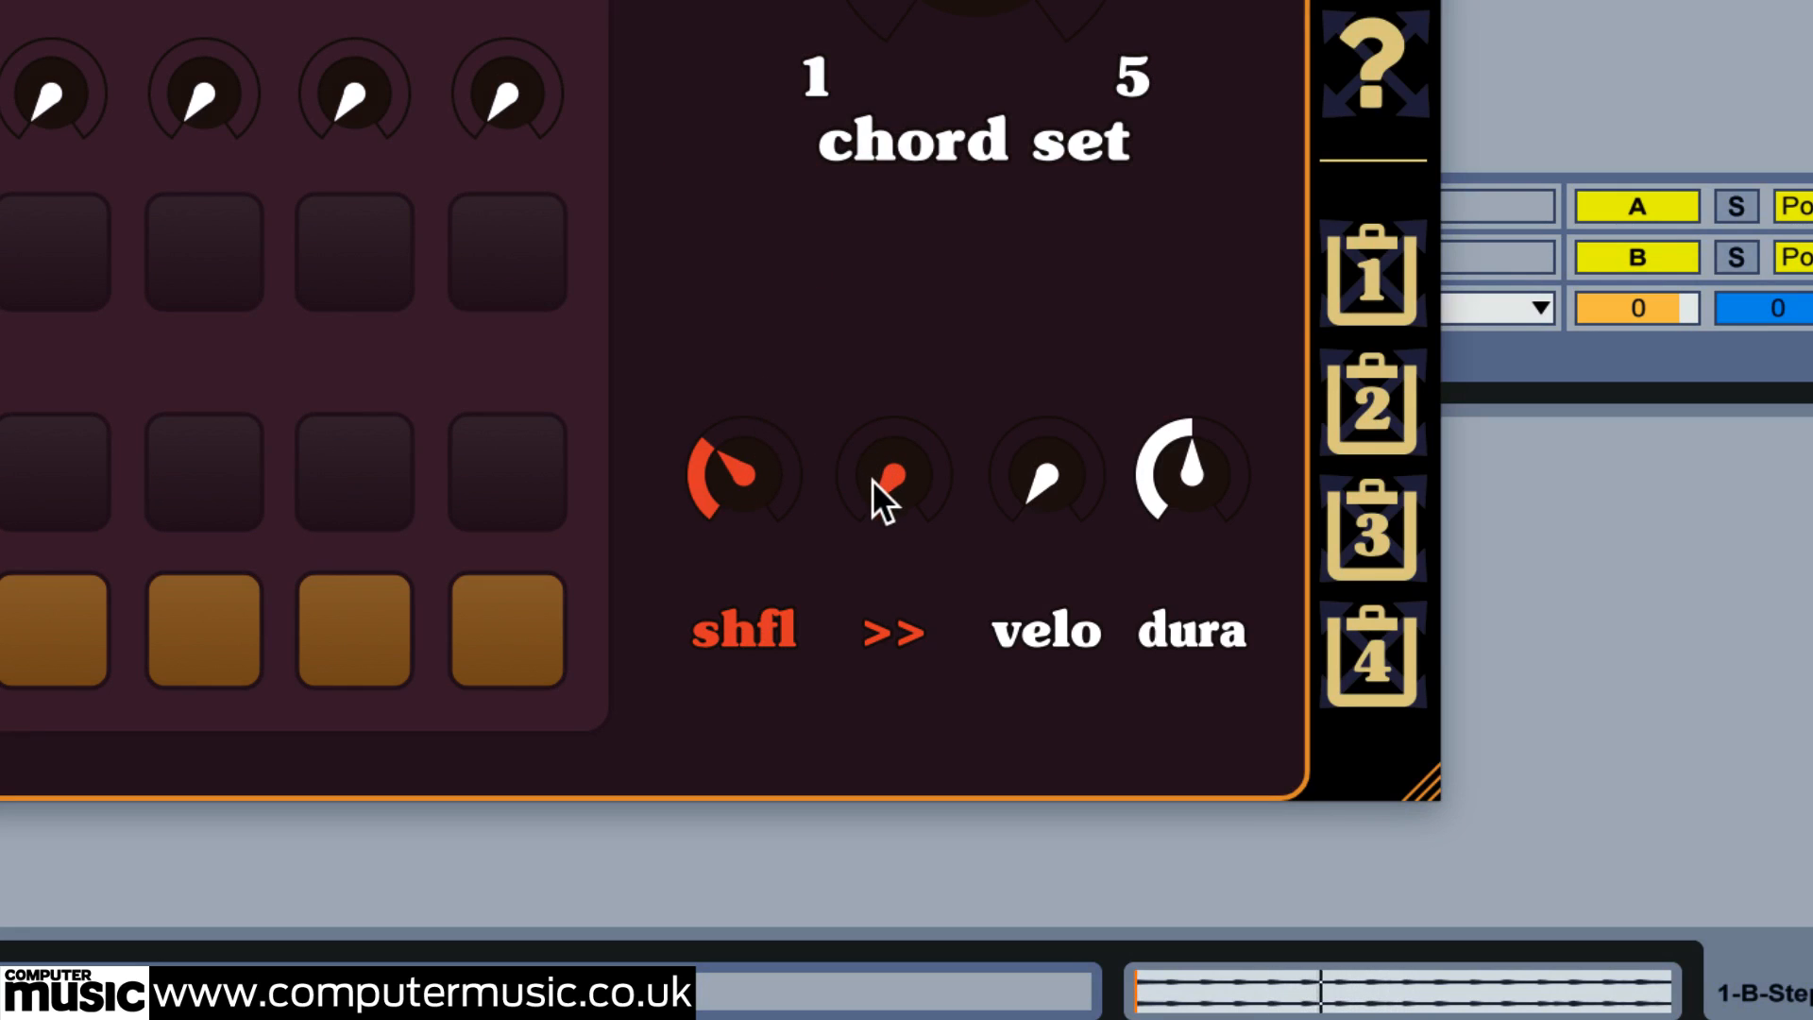
pyautogui.moveTo(874, 487); pyautogui.dragTo(898, 332)
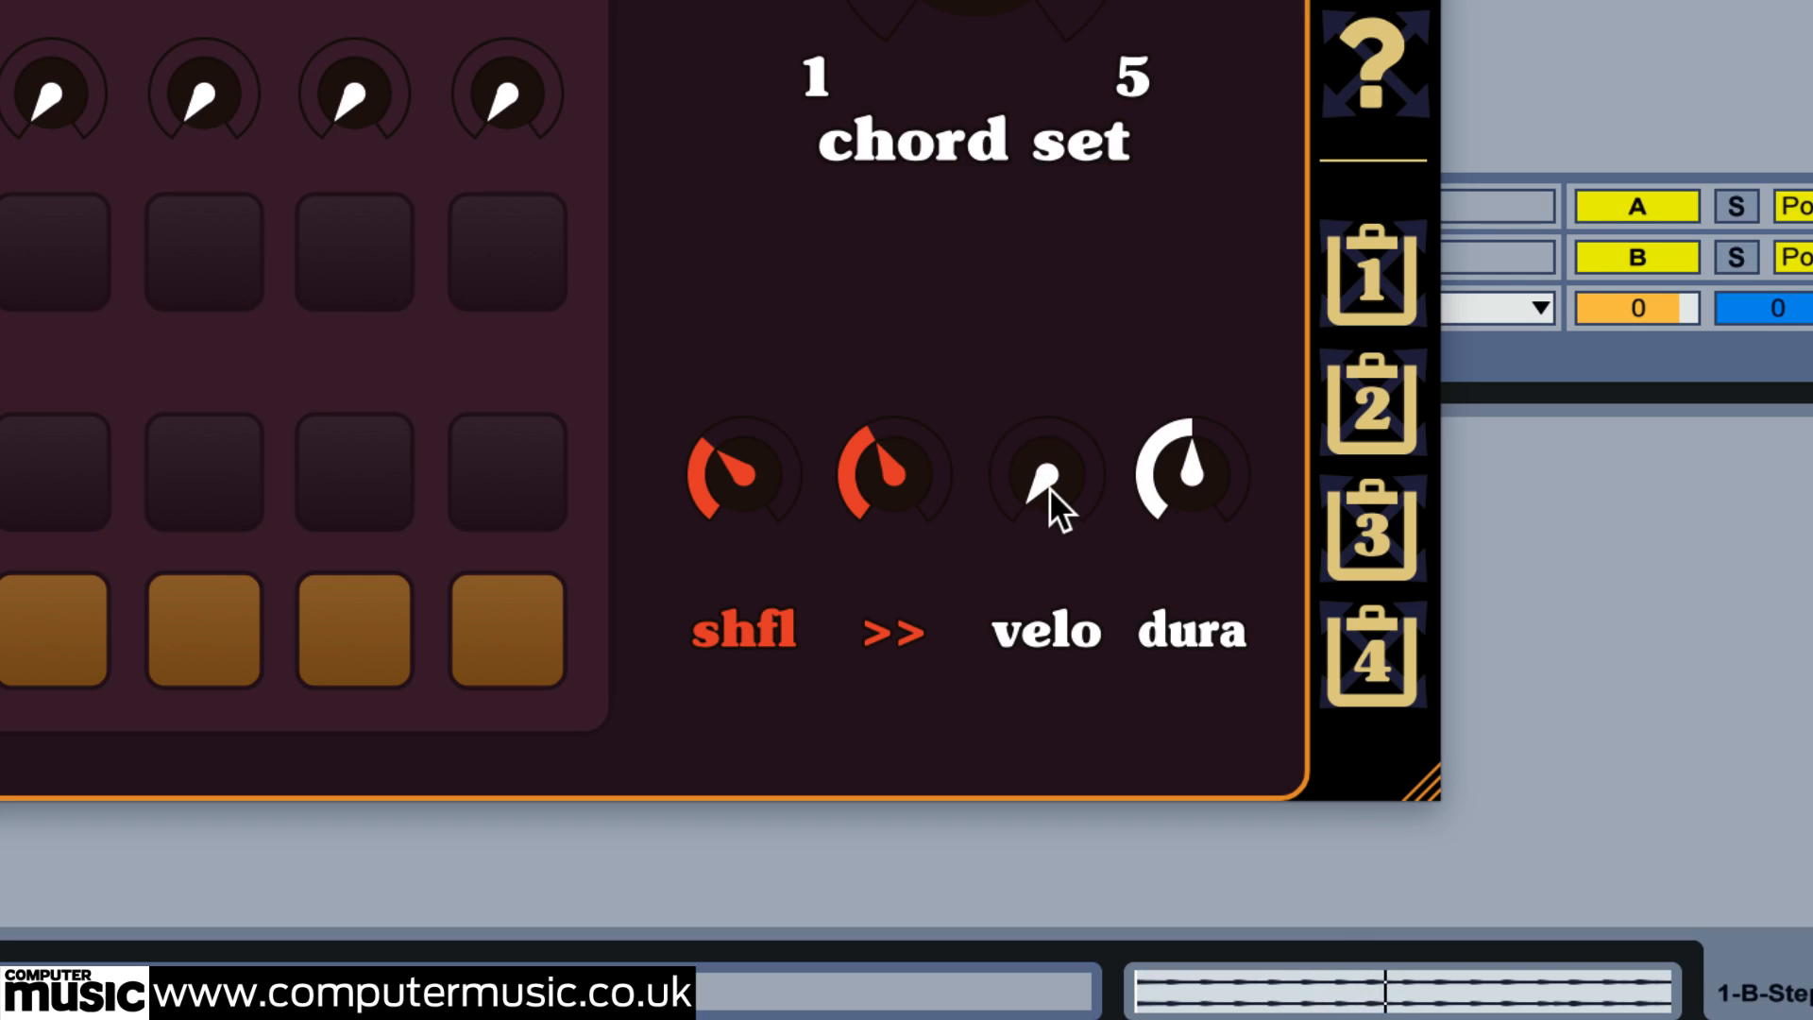
pyautogui.moveTo(1050, 487); pyautogui.dragTo(1091, 266)
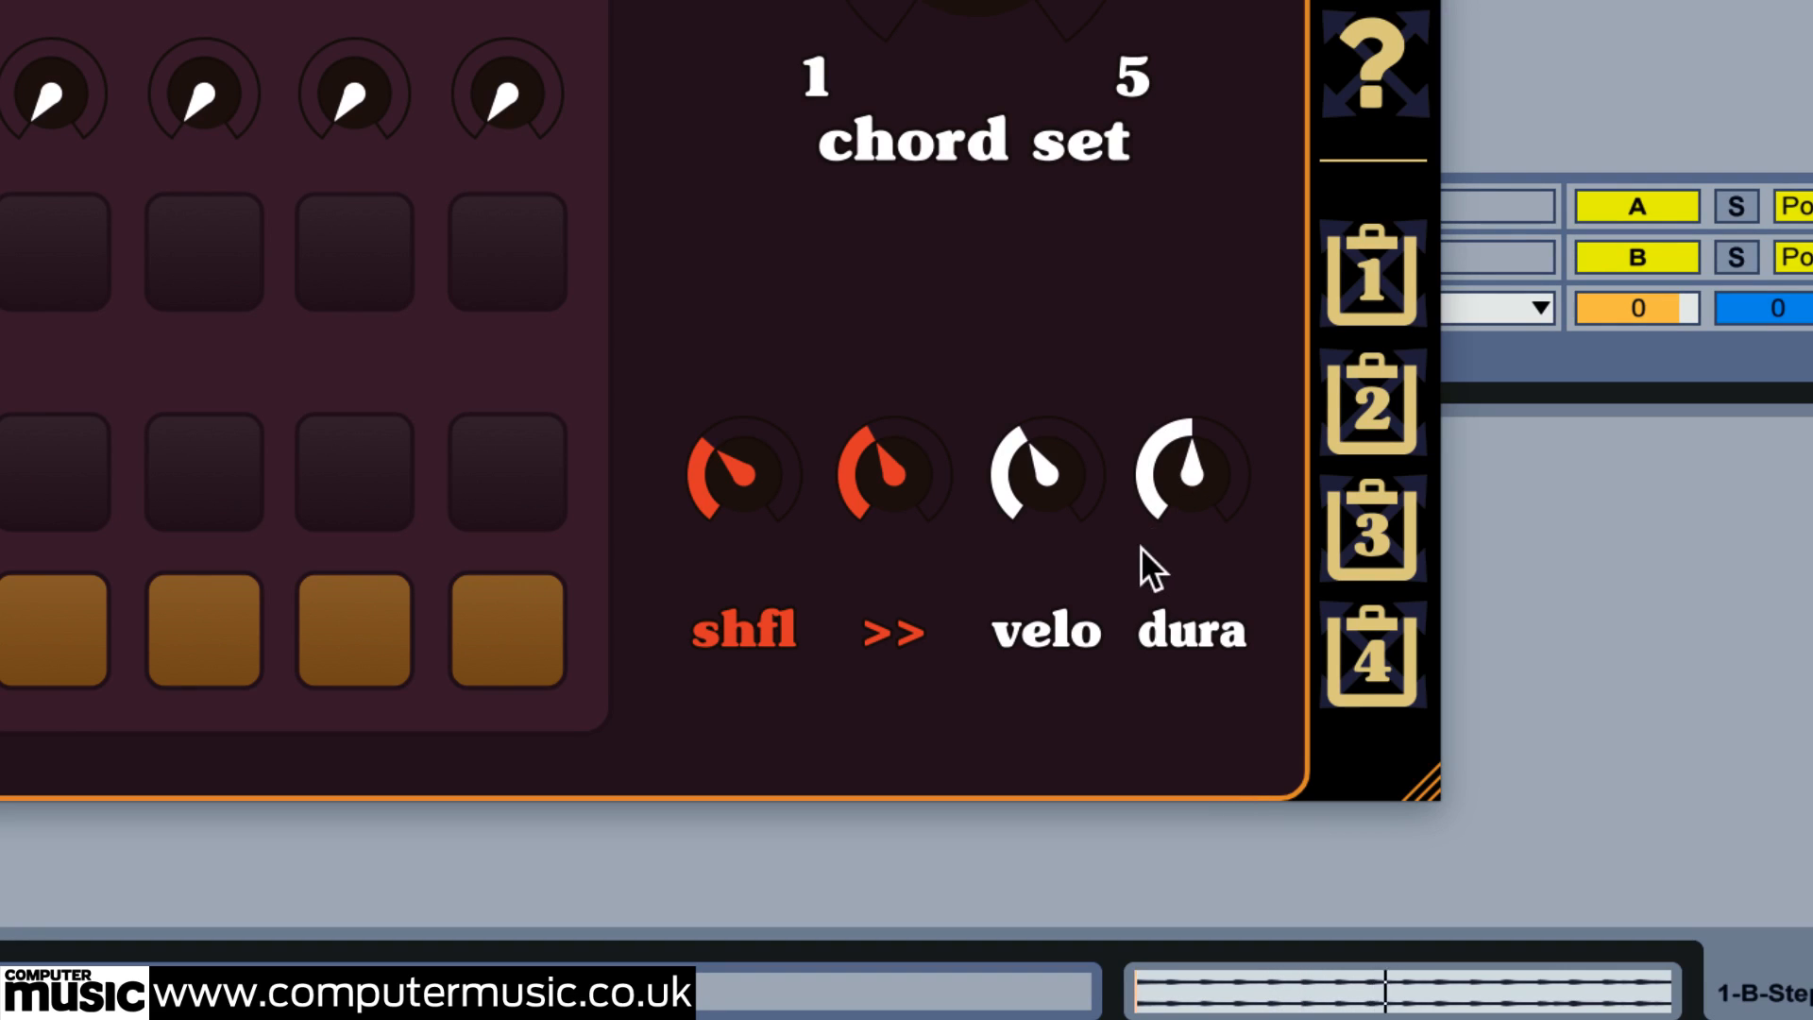
pyautogui.moveTo(1174, 493); pyautogui.dragTo(1164, 547)
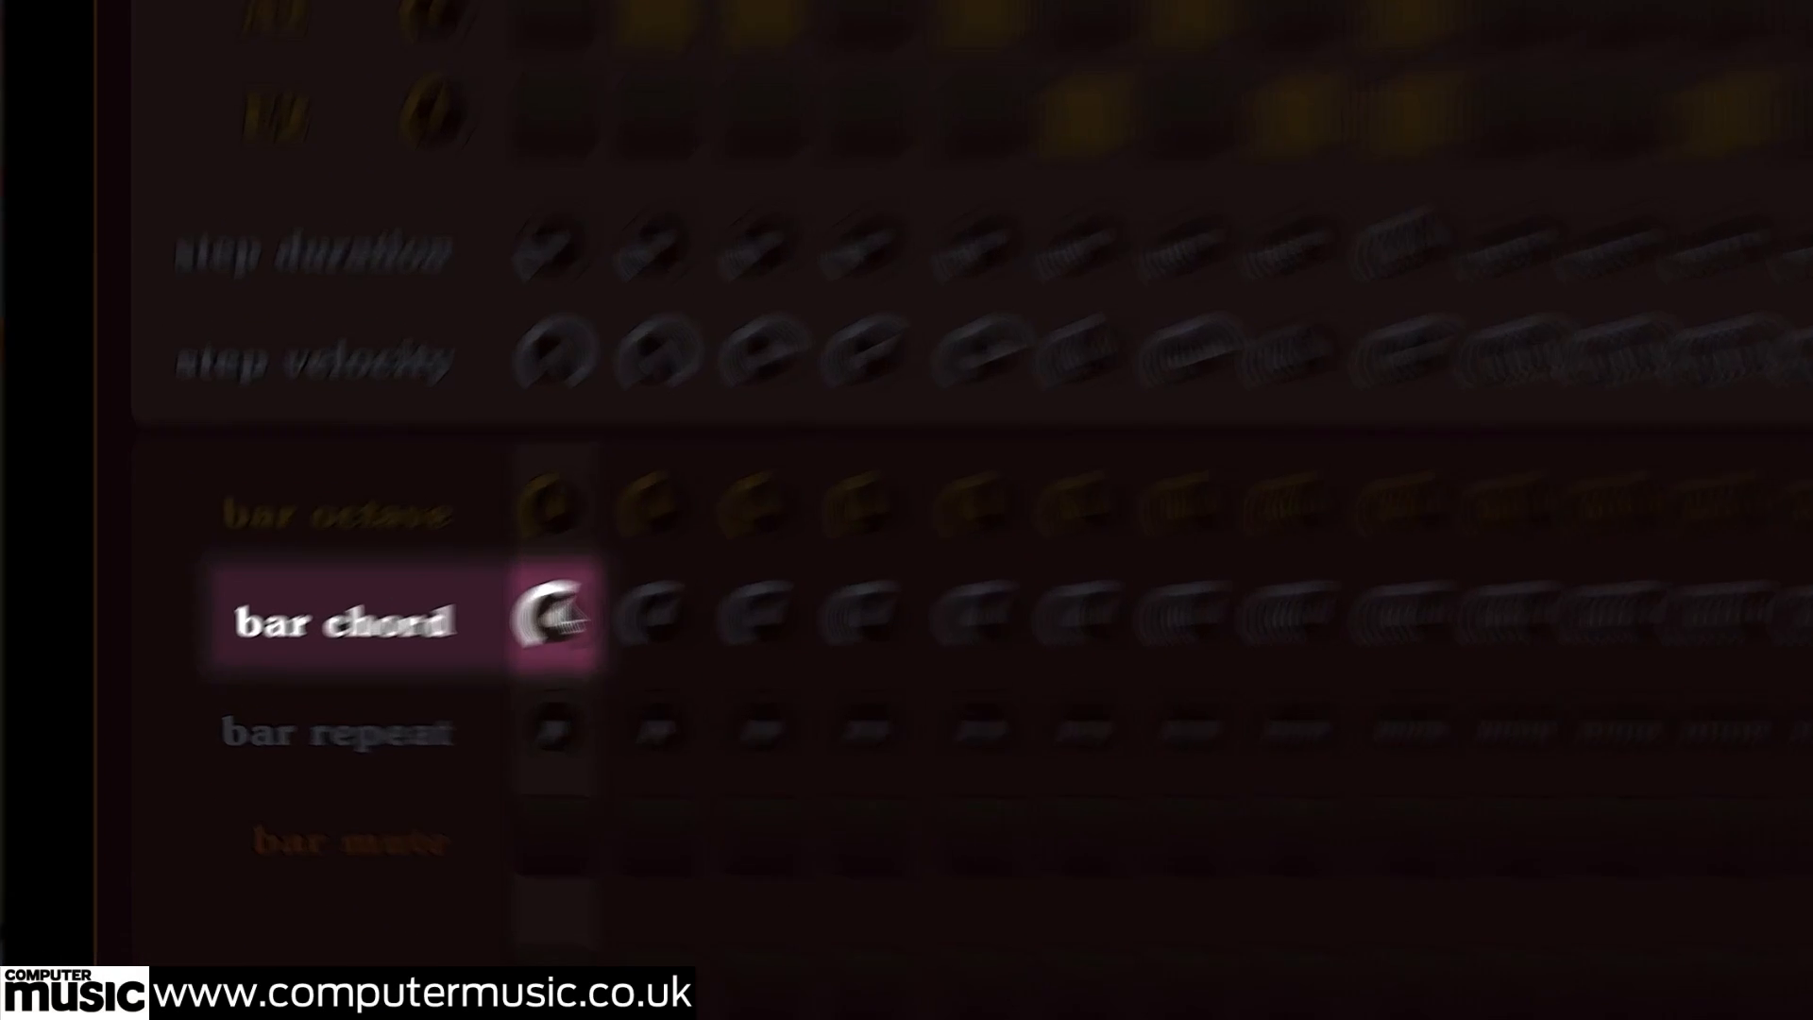
# - Assign chord 1 to bar 1 and, starting from the Am preset, set its G, D, A and E strings to E, D, C and A
pyautogui.moveTo(392, 652); pyautogui.dragTo(382, 768)
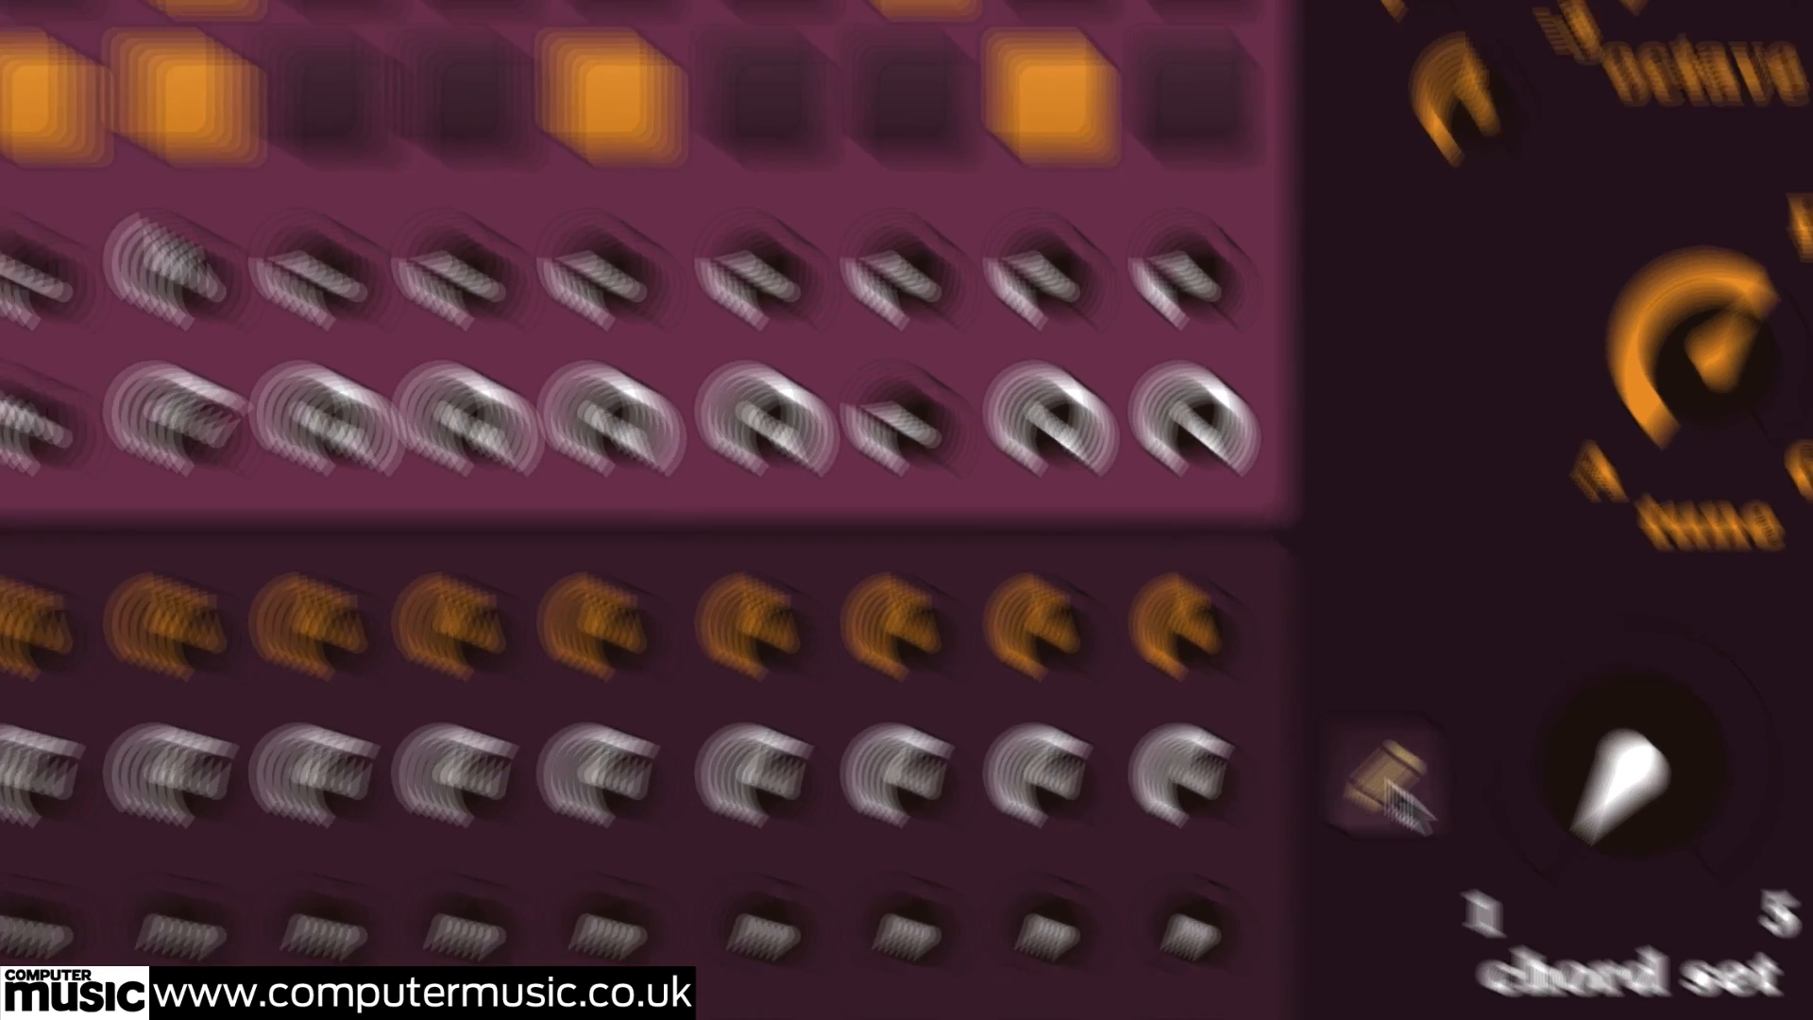
pyautogui.click(955, 521)
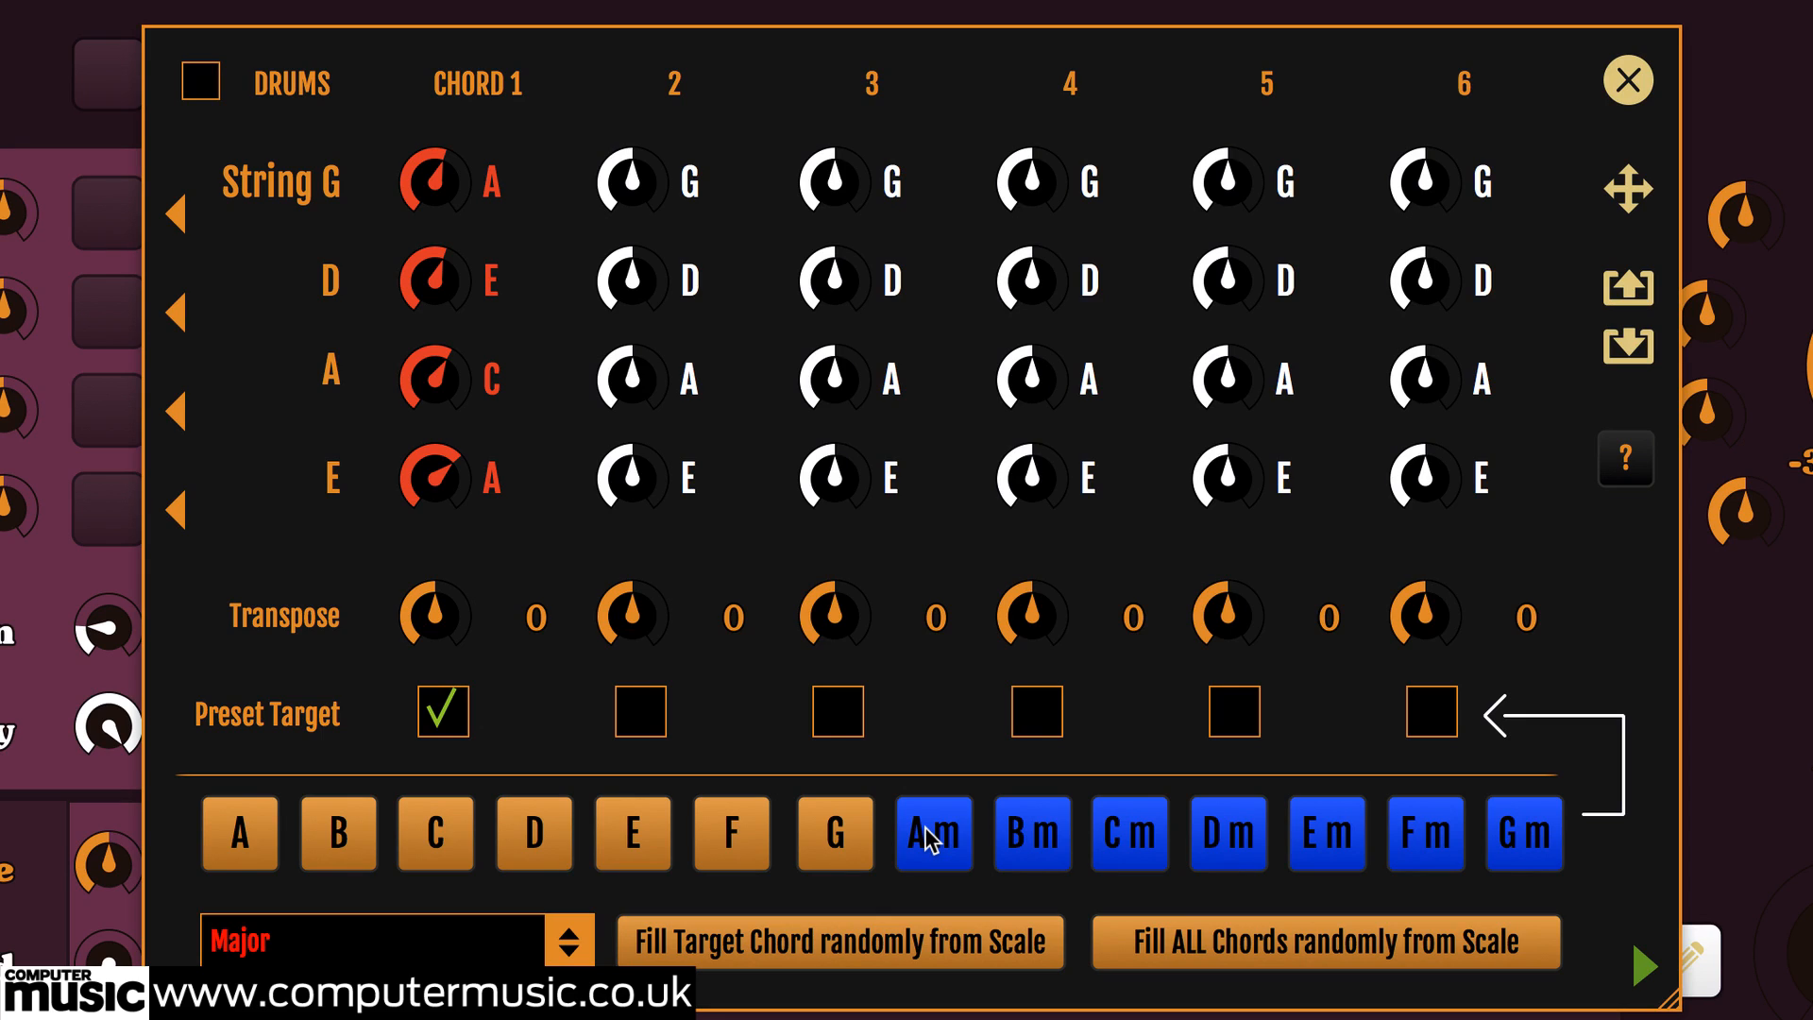
pyautogui.moveTo(440, 290); pyautogui.dragTo(437, 308)
pyautogui.moveTo(440, 182); pyautogui.dragTo(428, 223)
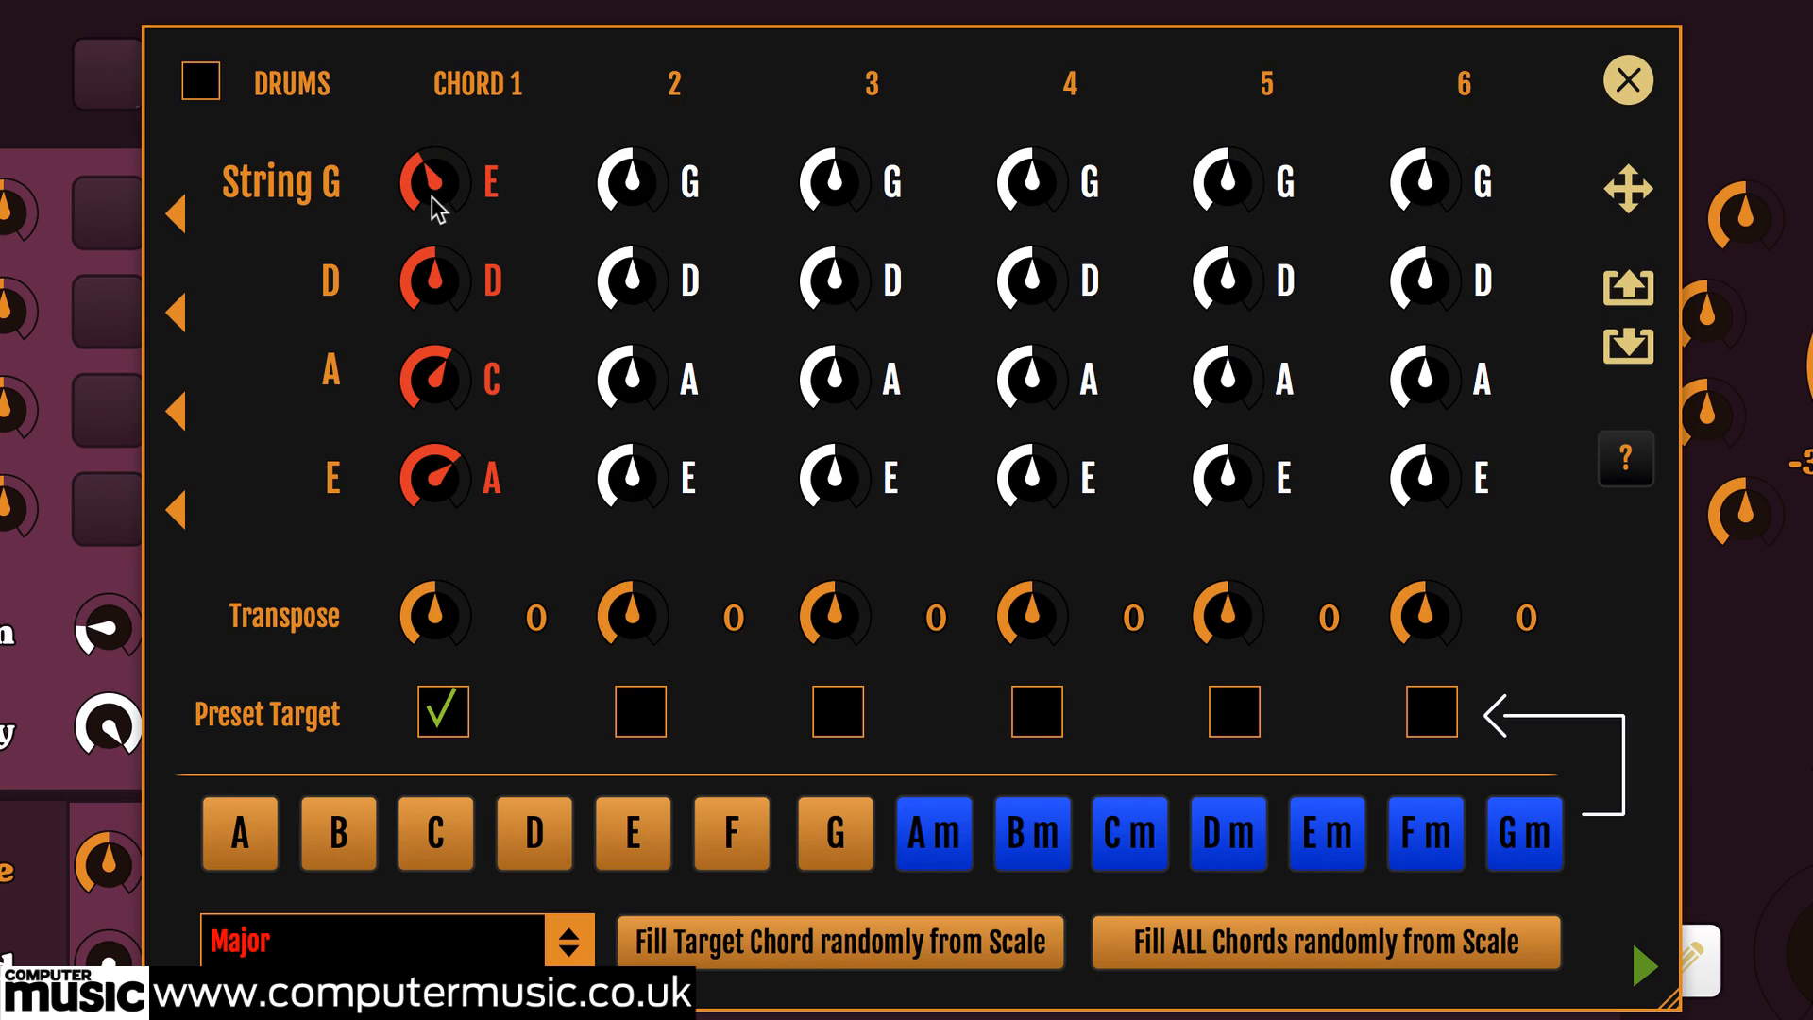
pyautogui.moveTo(440, 210); pyautogui.dragTo(439, 201)
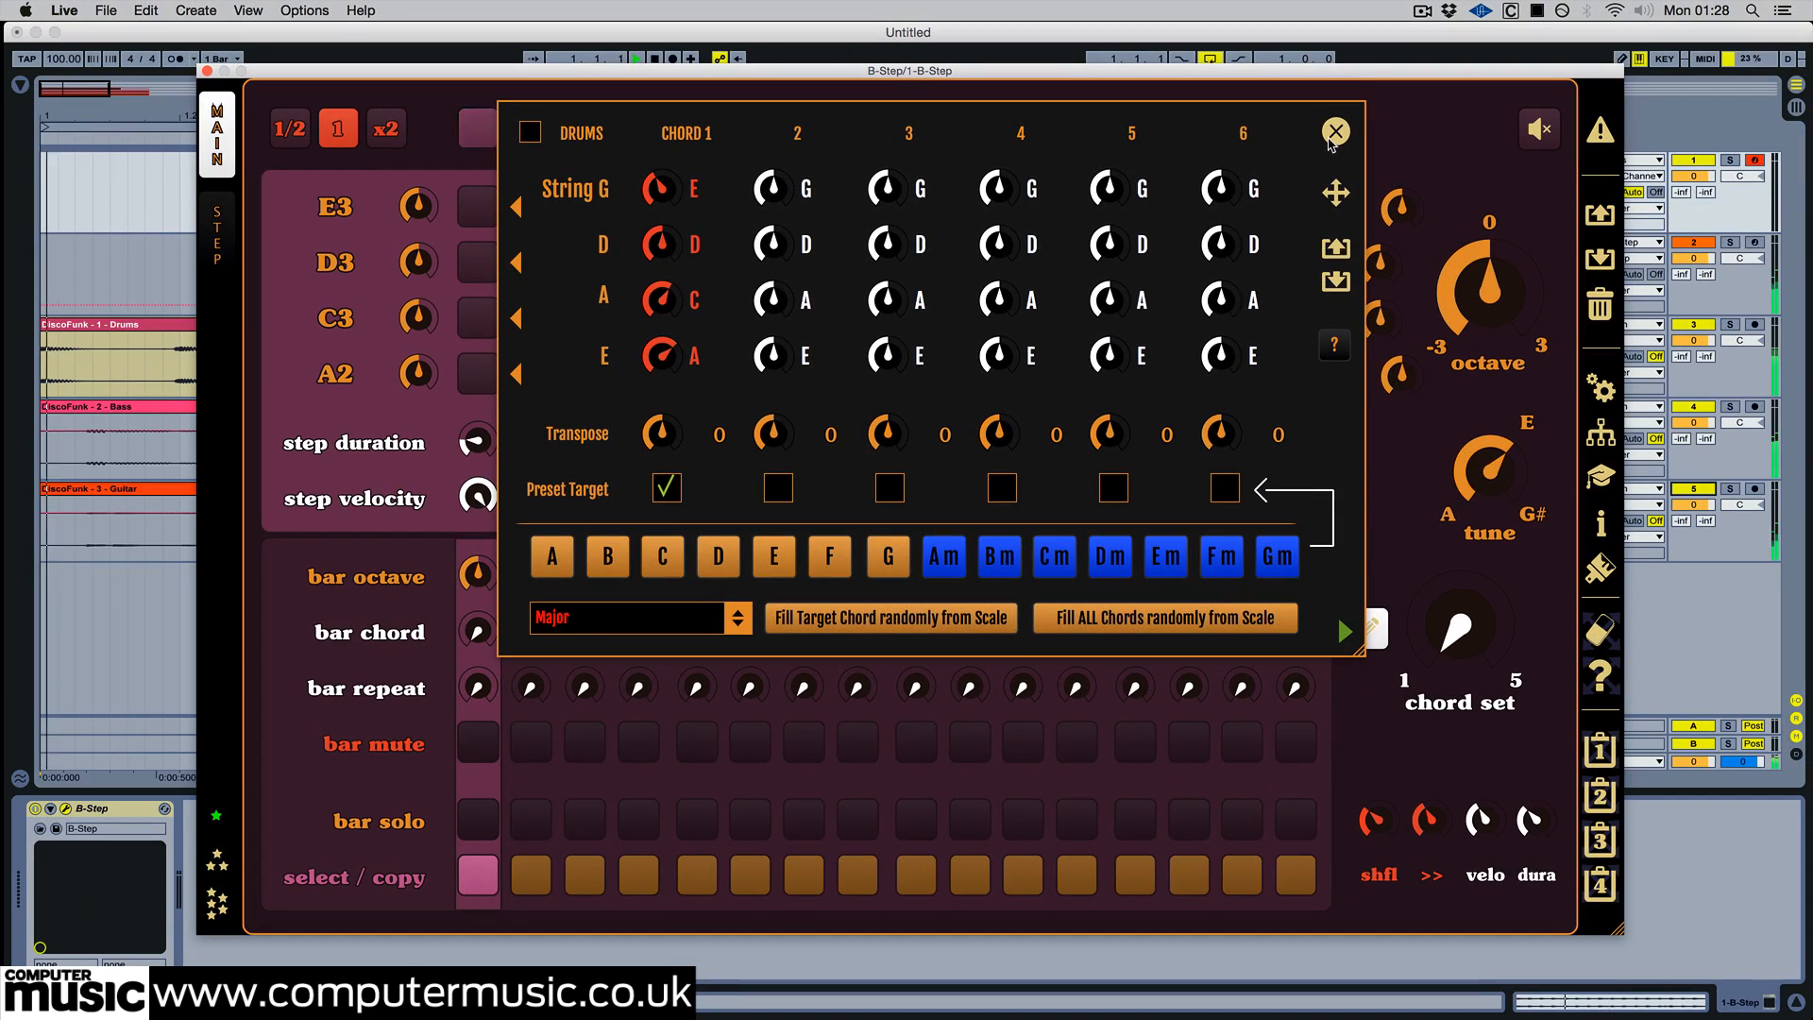
pyautogui.click(1626, 83)
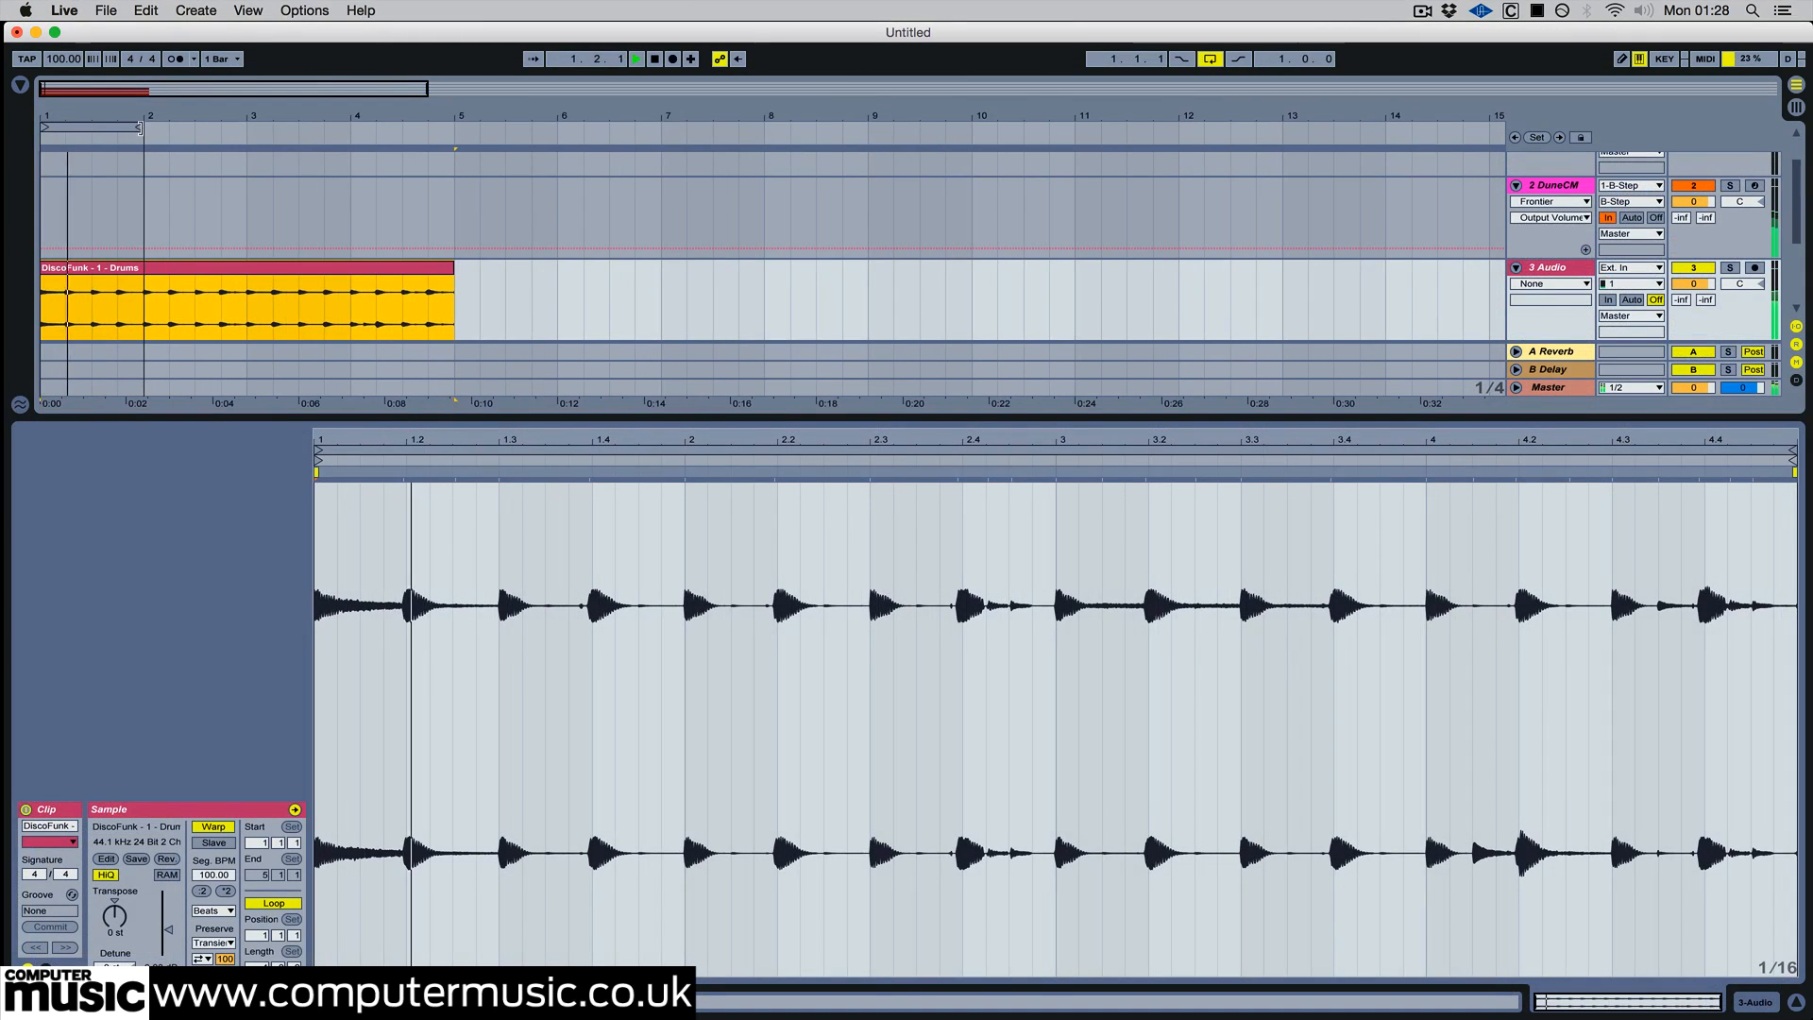
# - Extend the arrangement loop to four bars and reopen the B-Step plugin window from its track
pyautogui.moveTo(139, 127); pyautogui.dragTo(452, 127)
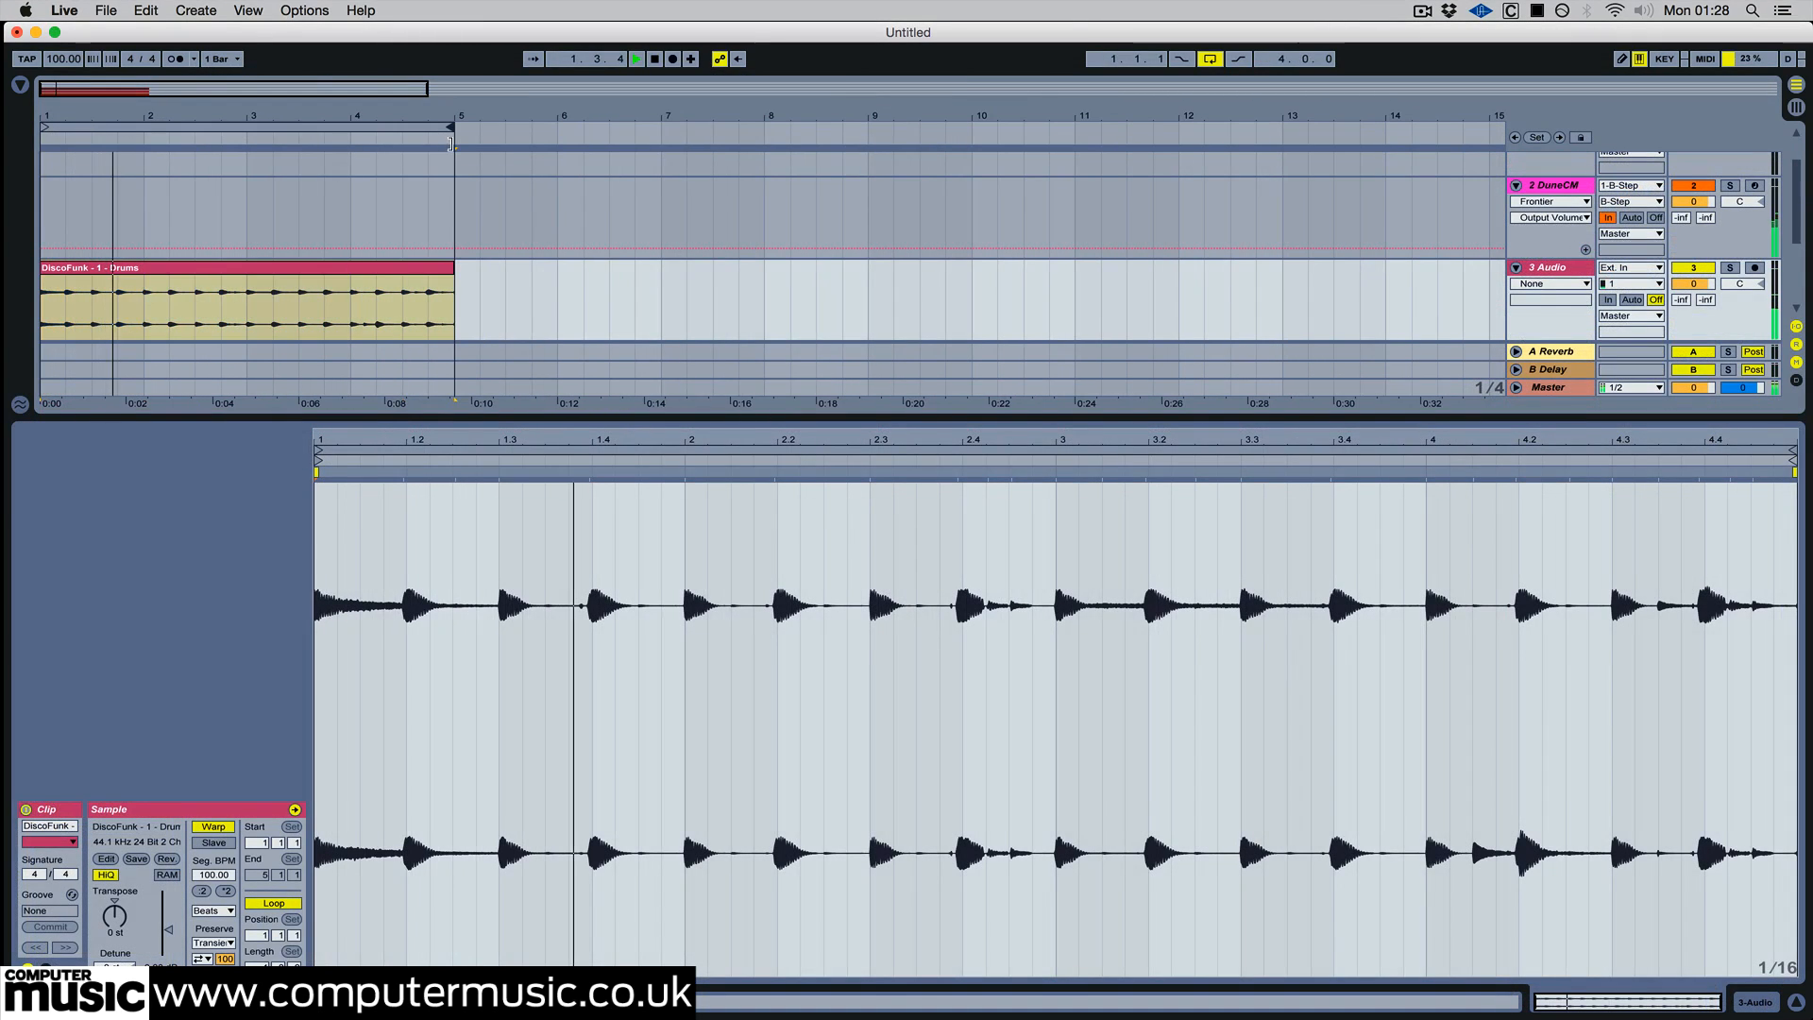
pyautogui.click(1757, 1002)
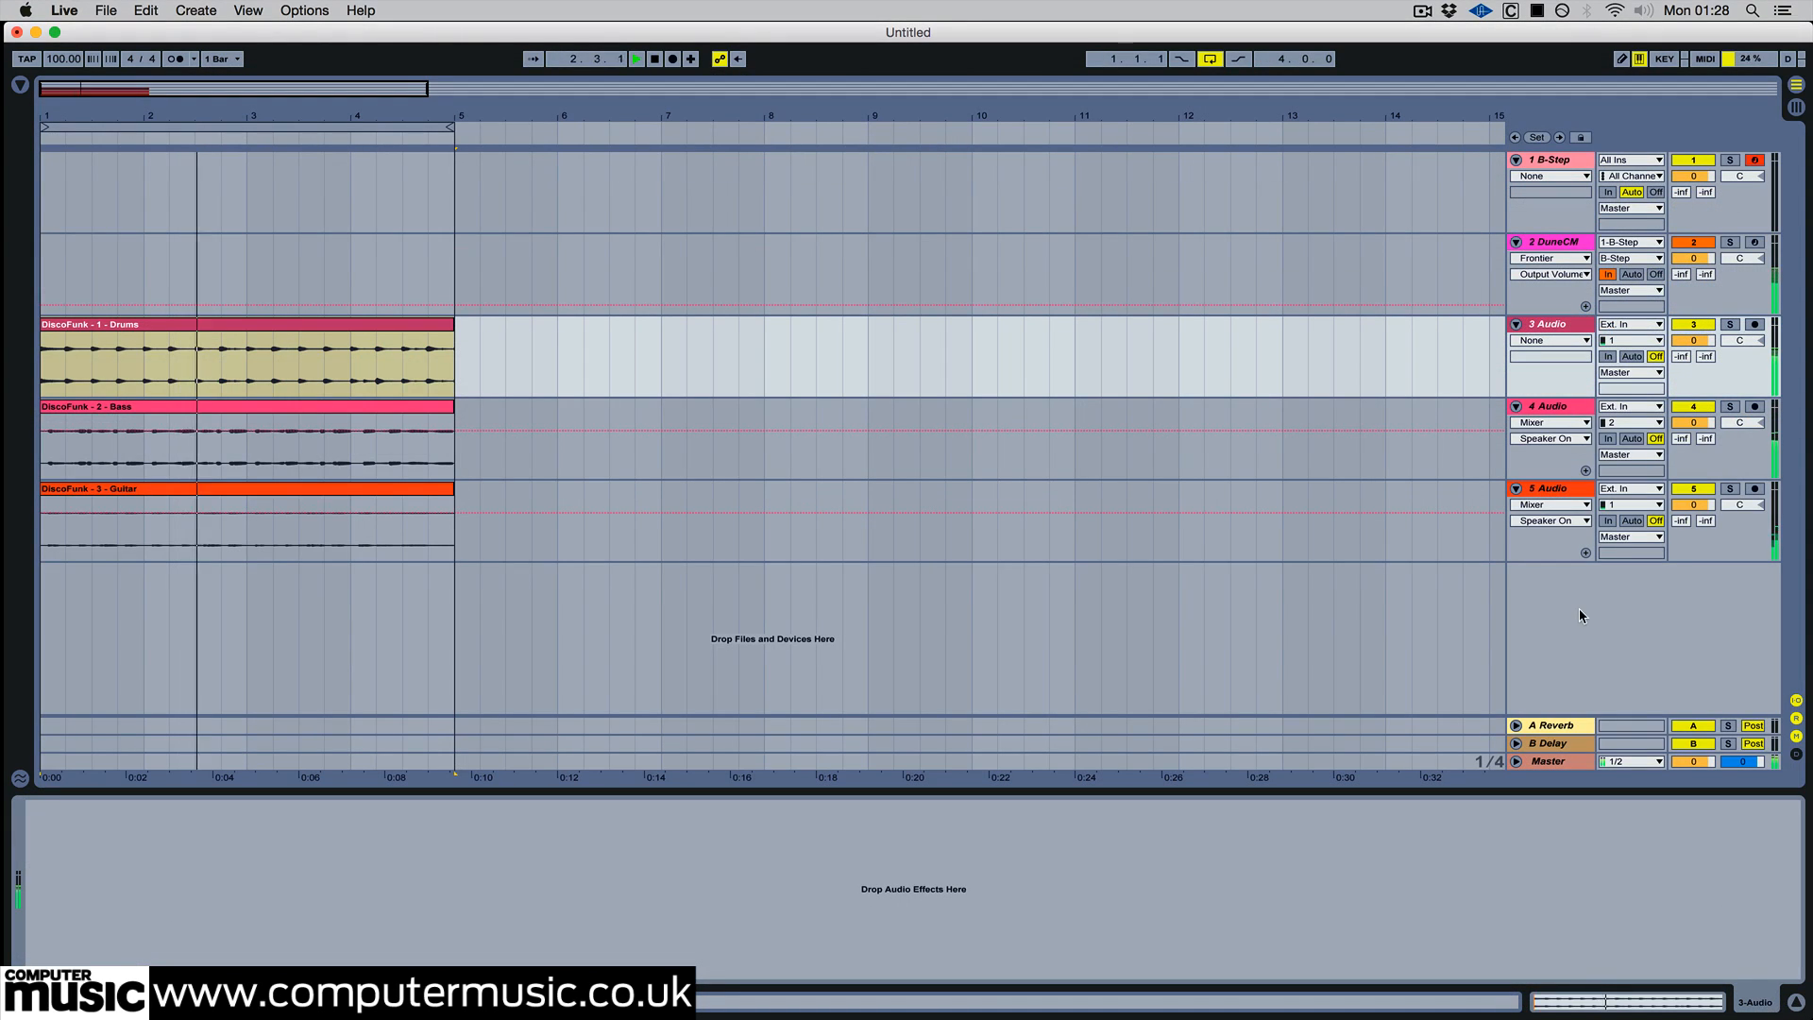
pyautogui.click(1571, 160)
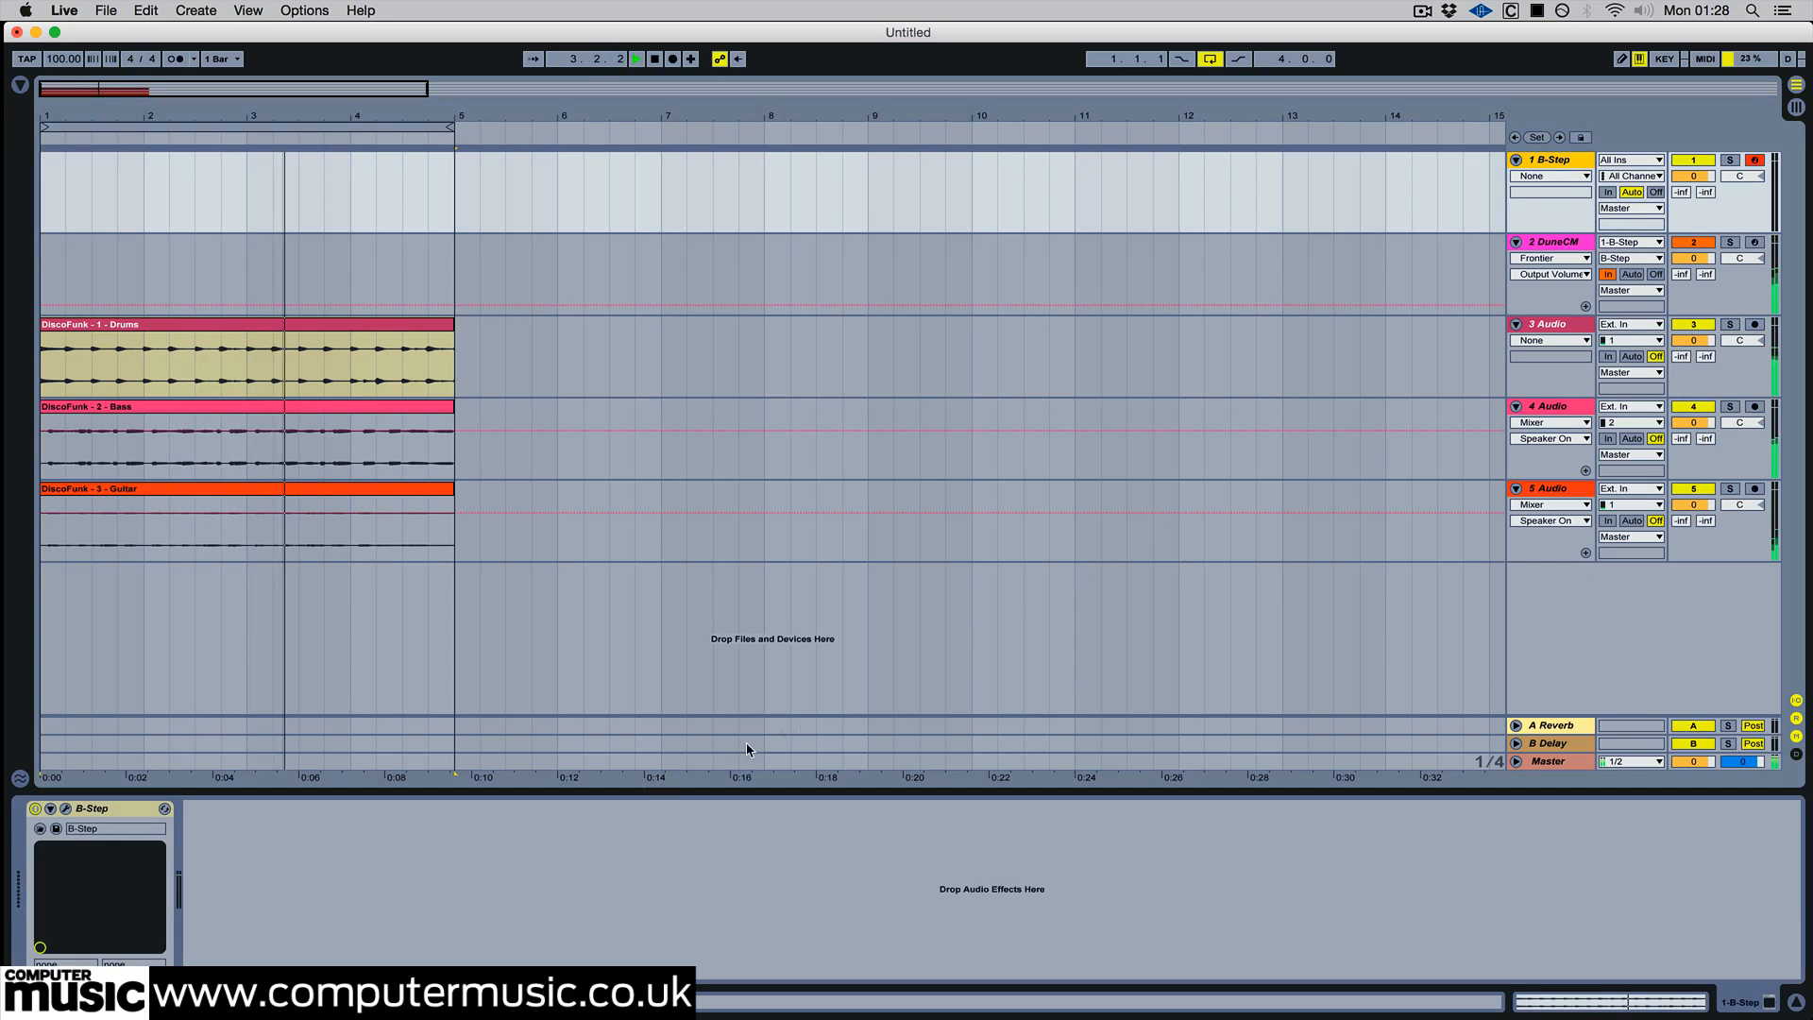
pyautogui.click(65, 810)
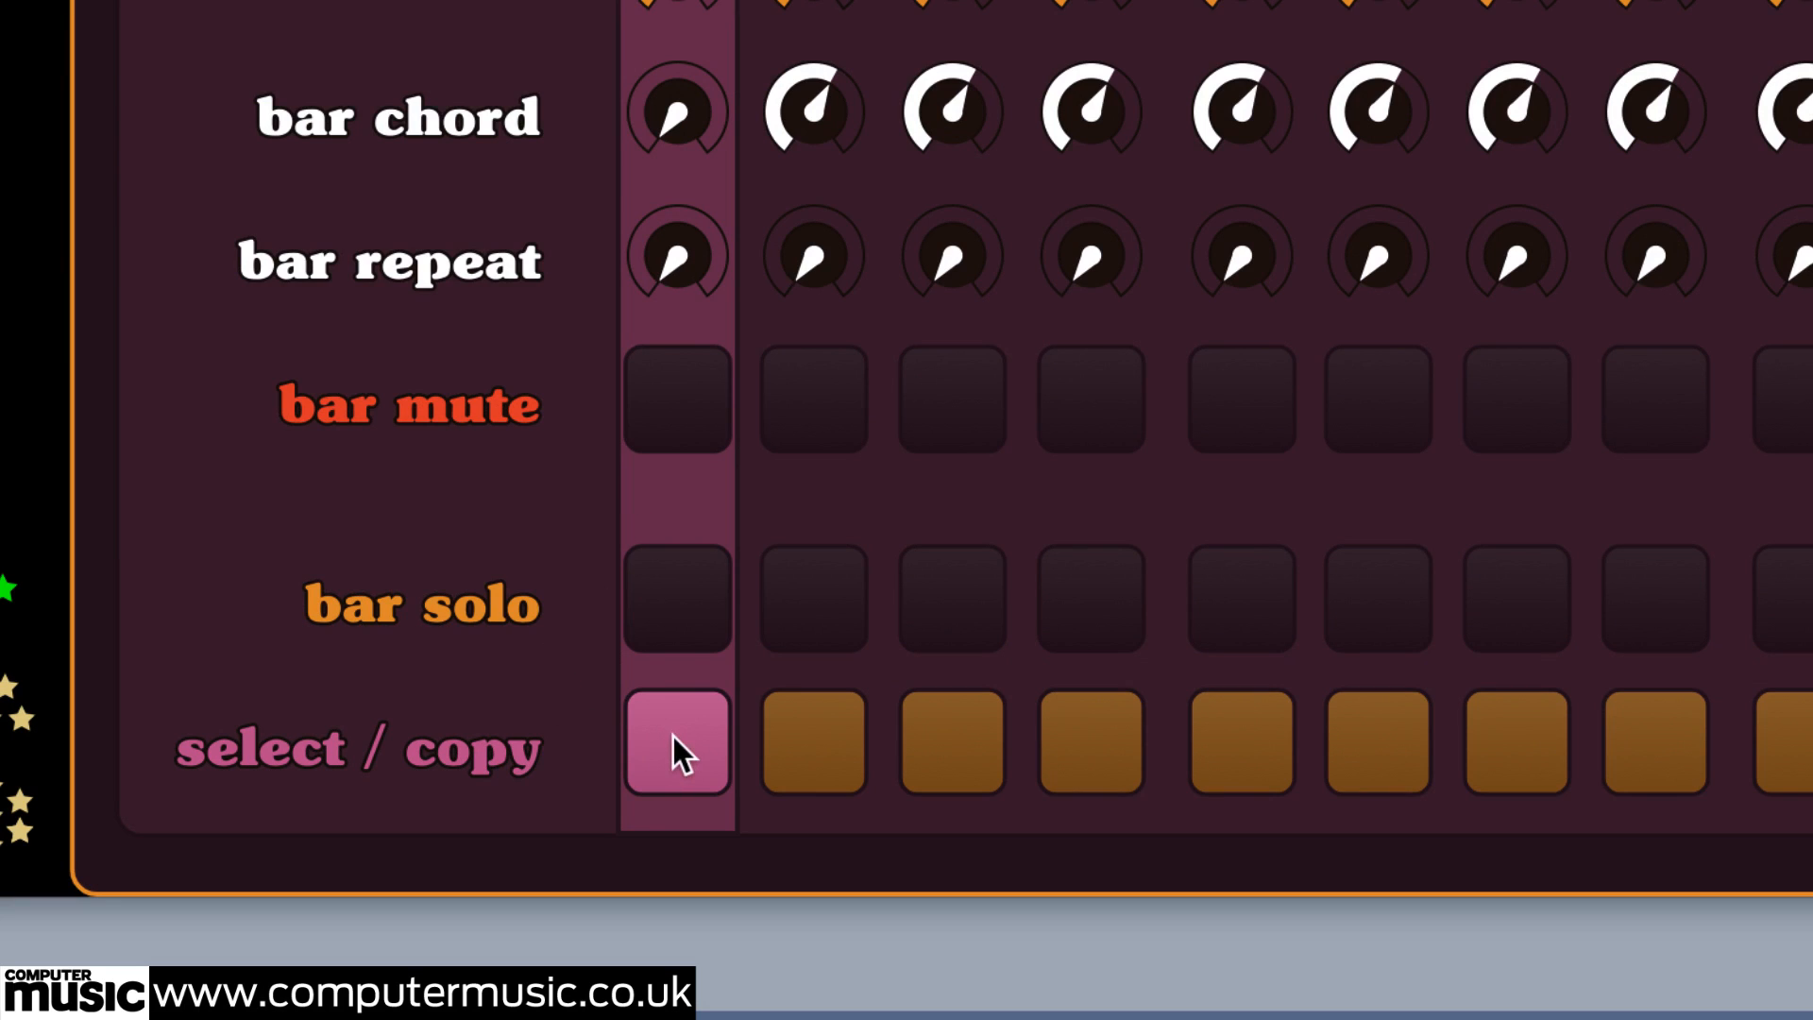
# - Copy the bar 1 pattern across bars 2 to 4, and assign chord 2 to bar 2 and chord 3 to bar 3
pyautogui.moveTo(683, 744)
pyautogui.mouseDown()
pyautogui.moveTo(1096, 744)
pyautogui.moveTo(680, 831)
pyautogui.moveTo(708, 908)
pyautogui.mouseUp()
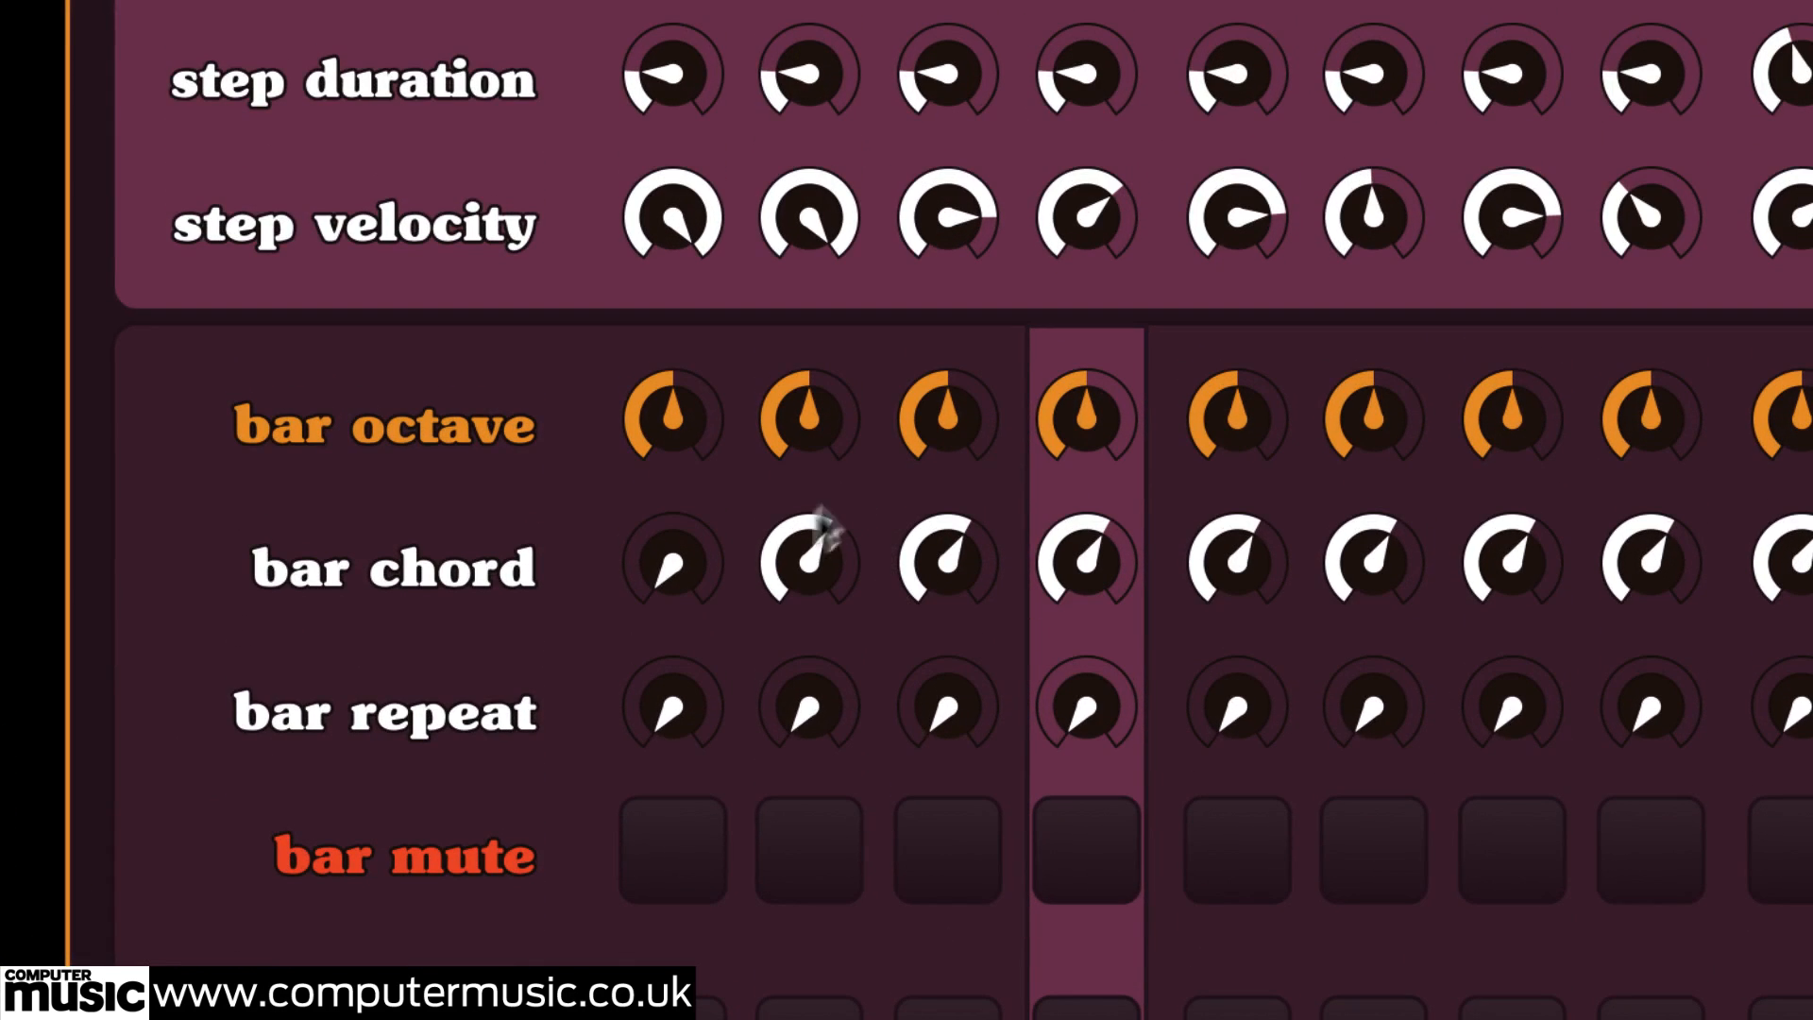
pyautogui.moveTo(826, 84); pyautogui.dragTo(803, 203)
pyautogui.moveTo(795, 676); pyautogui.dragTo(797, 689)
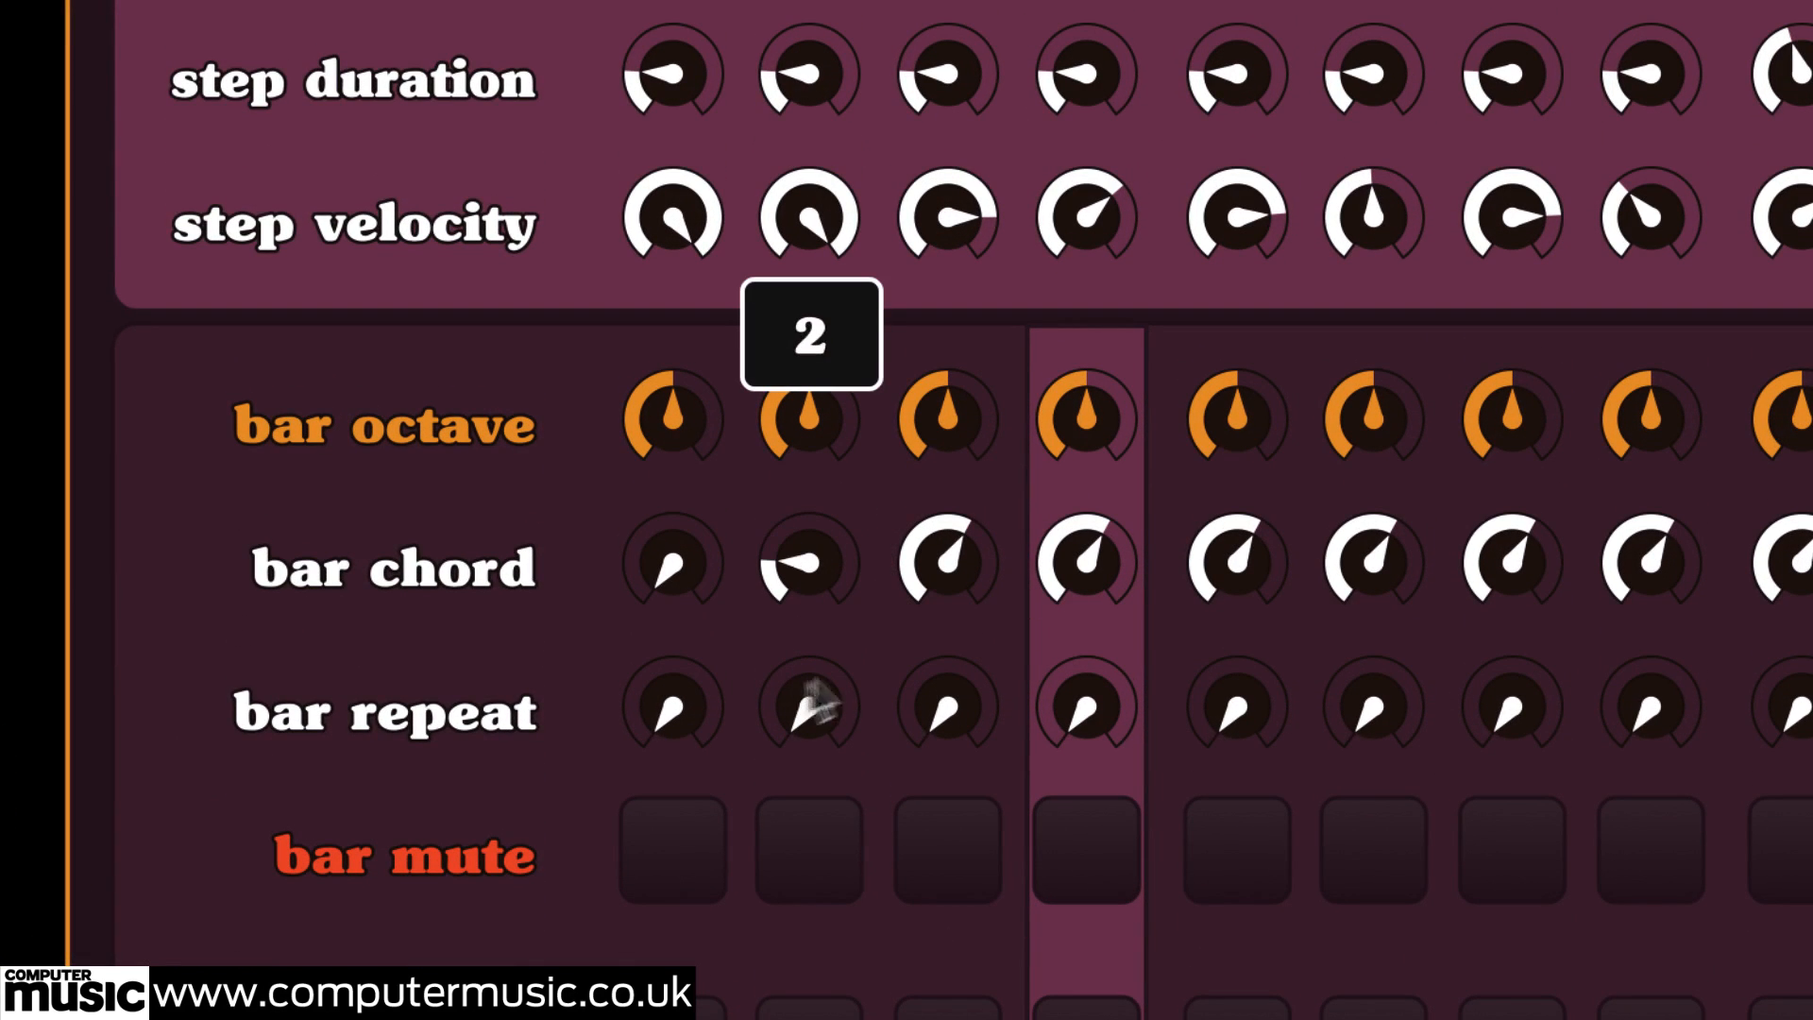
pyautogui.moveTo(938, 574); pyautogui.dragTo(937, 602)
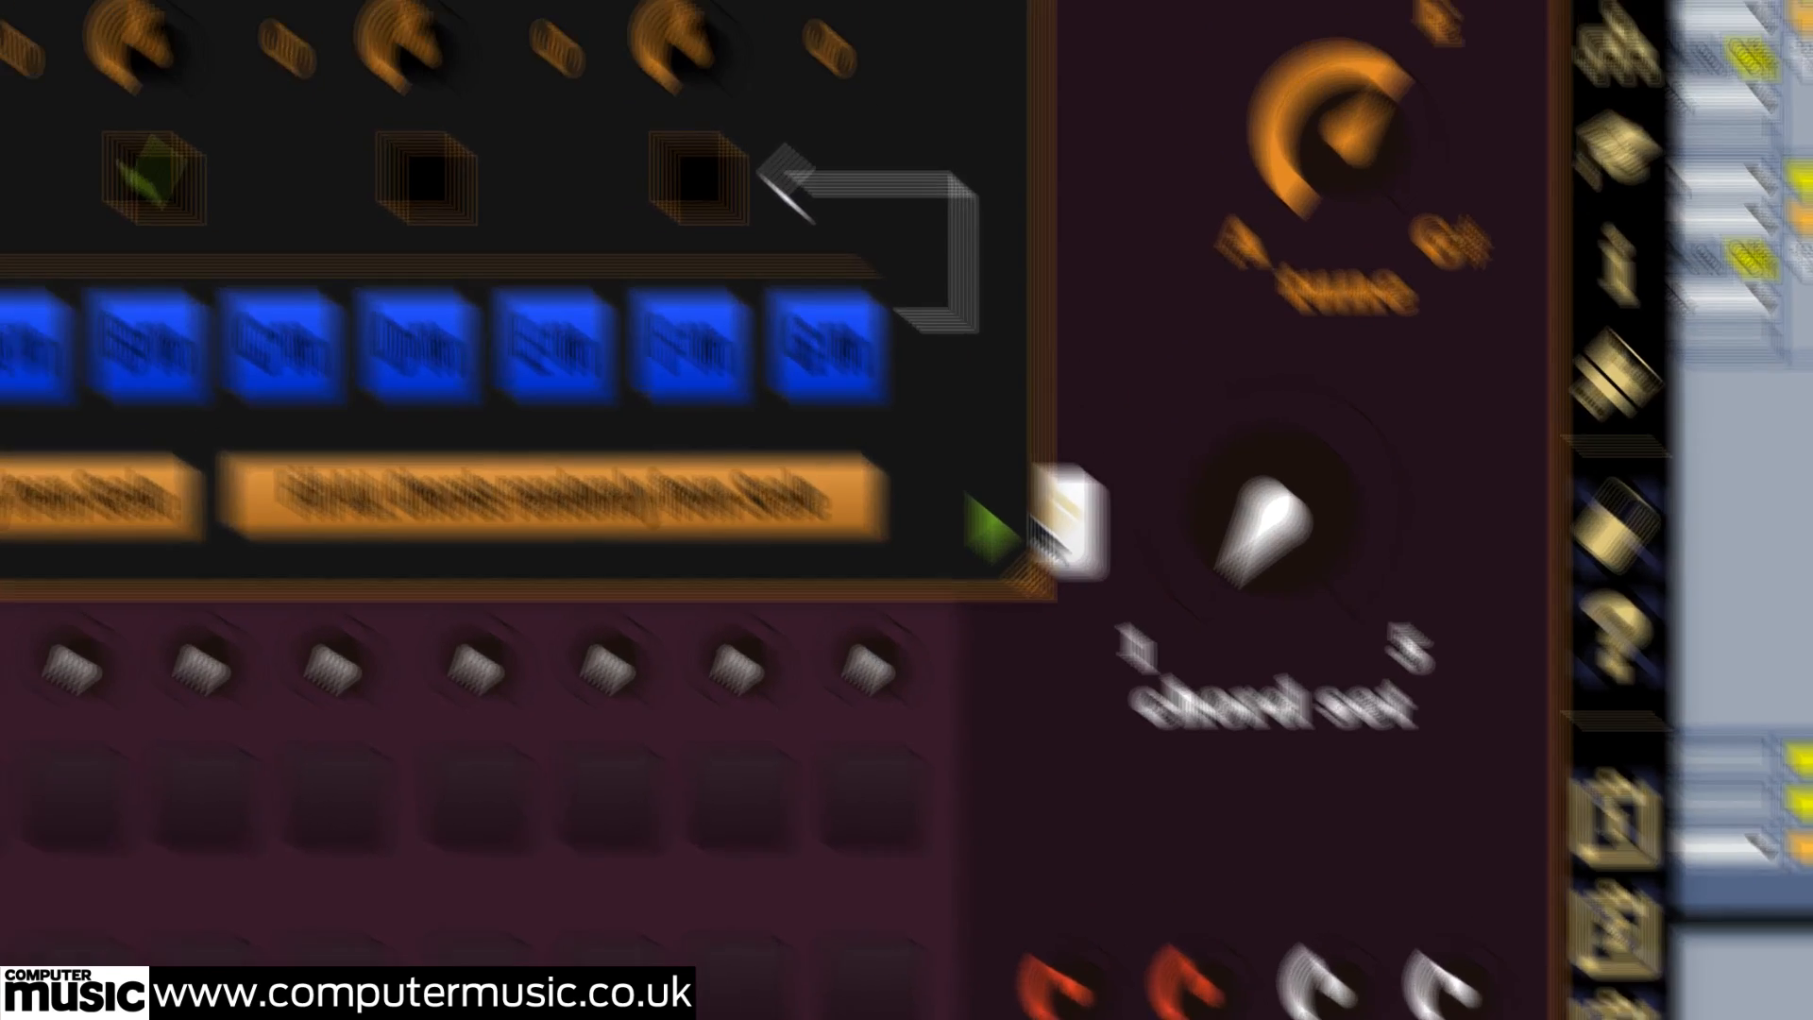
# - In the chord editor, set the G, D, A and E strings to C, B, G, E for chord 2 and G, C, B, G for chord 3
pyautogui.click(869, 387)
pyautogui.moveTo(605, 214); pyautogui.dragTo(570, 455)
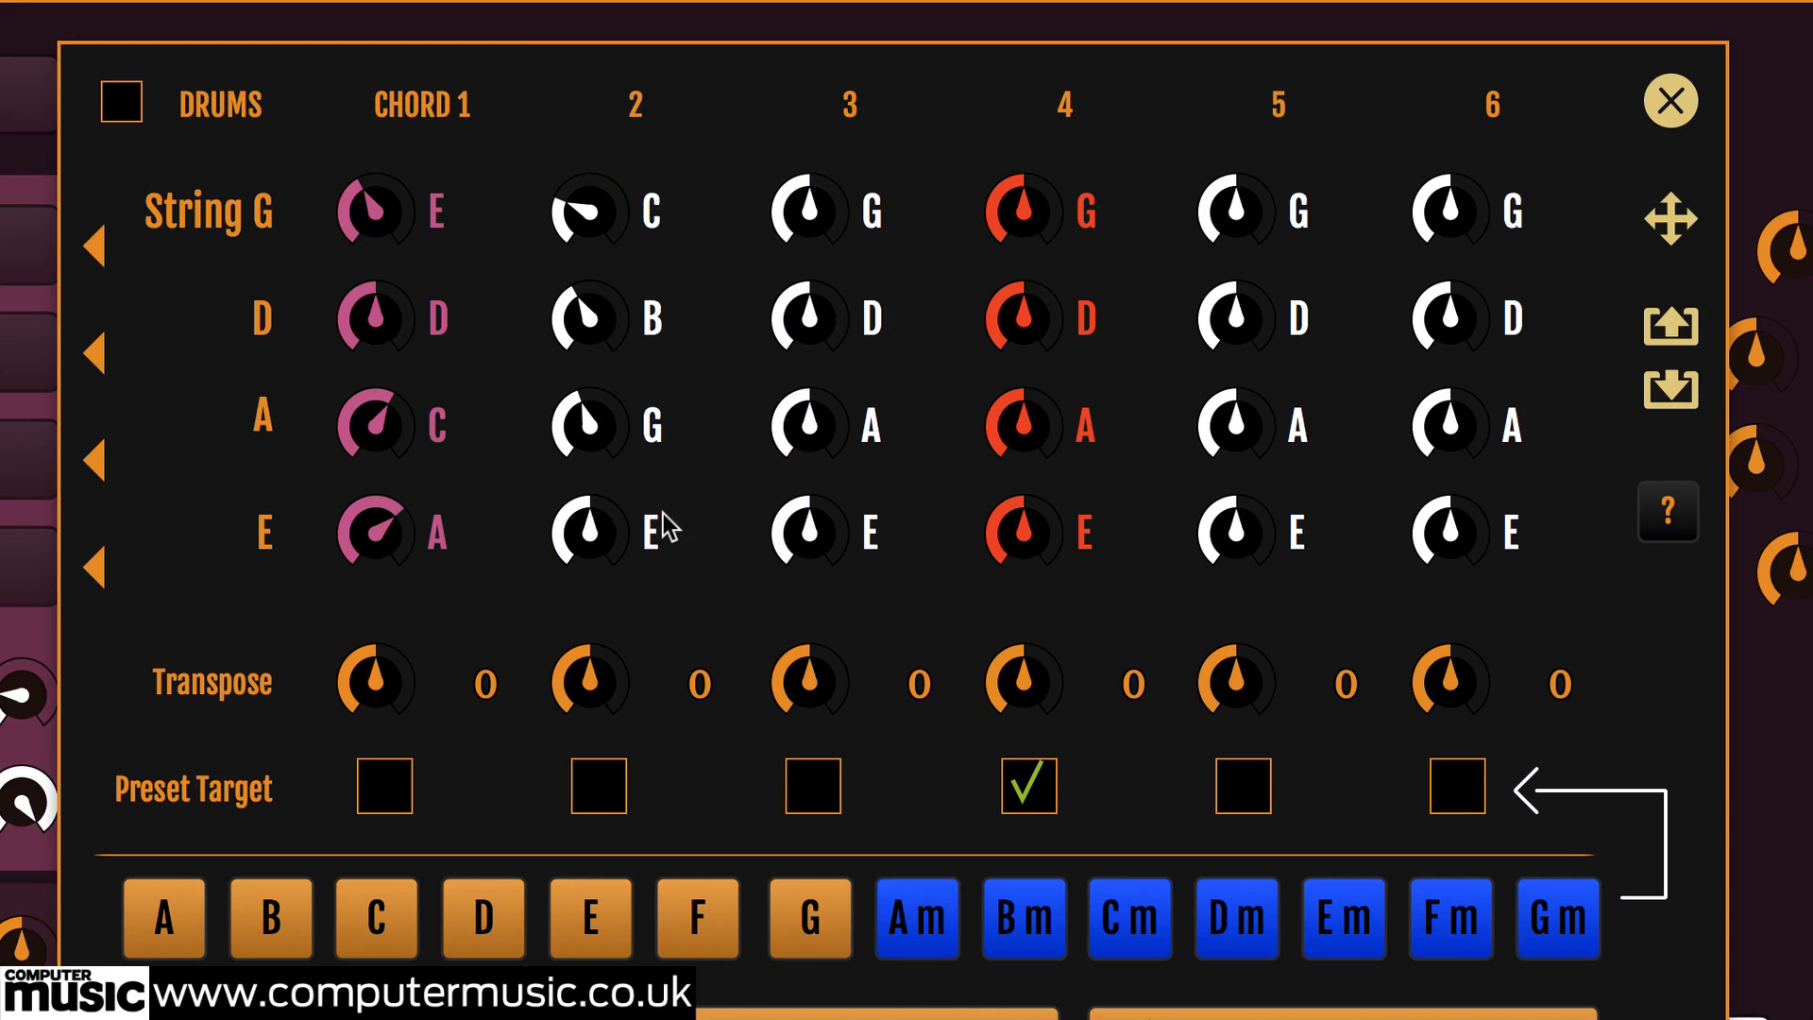
pyautogui.moveTo(807, 335); pyautogui.dragTo(812, 430)
pyautogui.moveTo(804, 540); pyautogui.dragTo(813, 529)
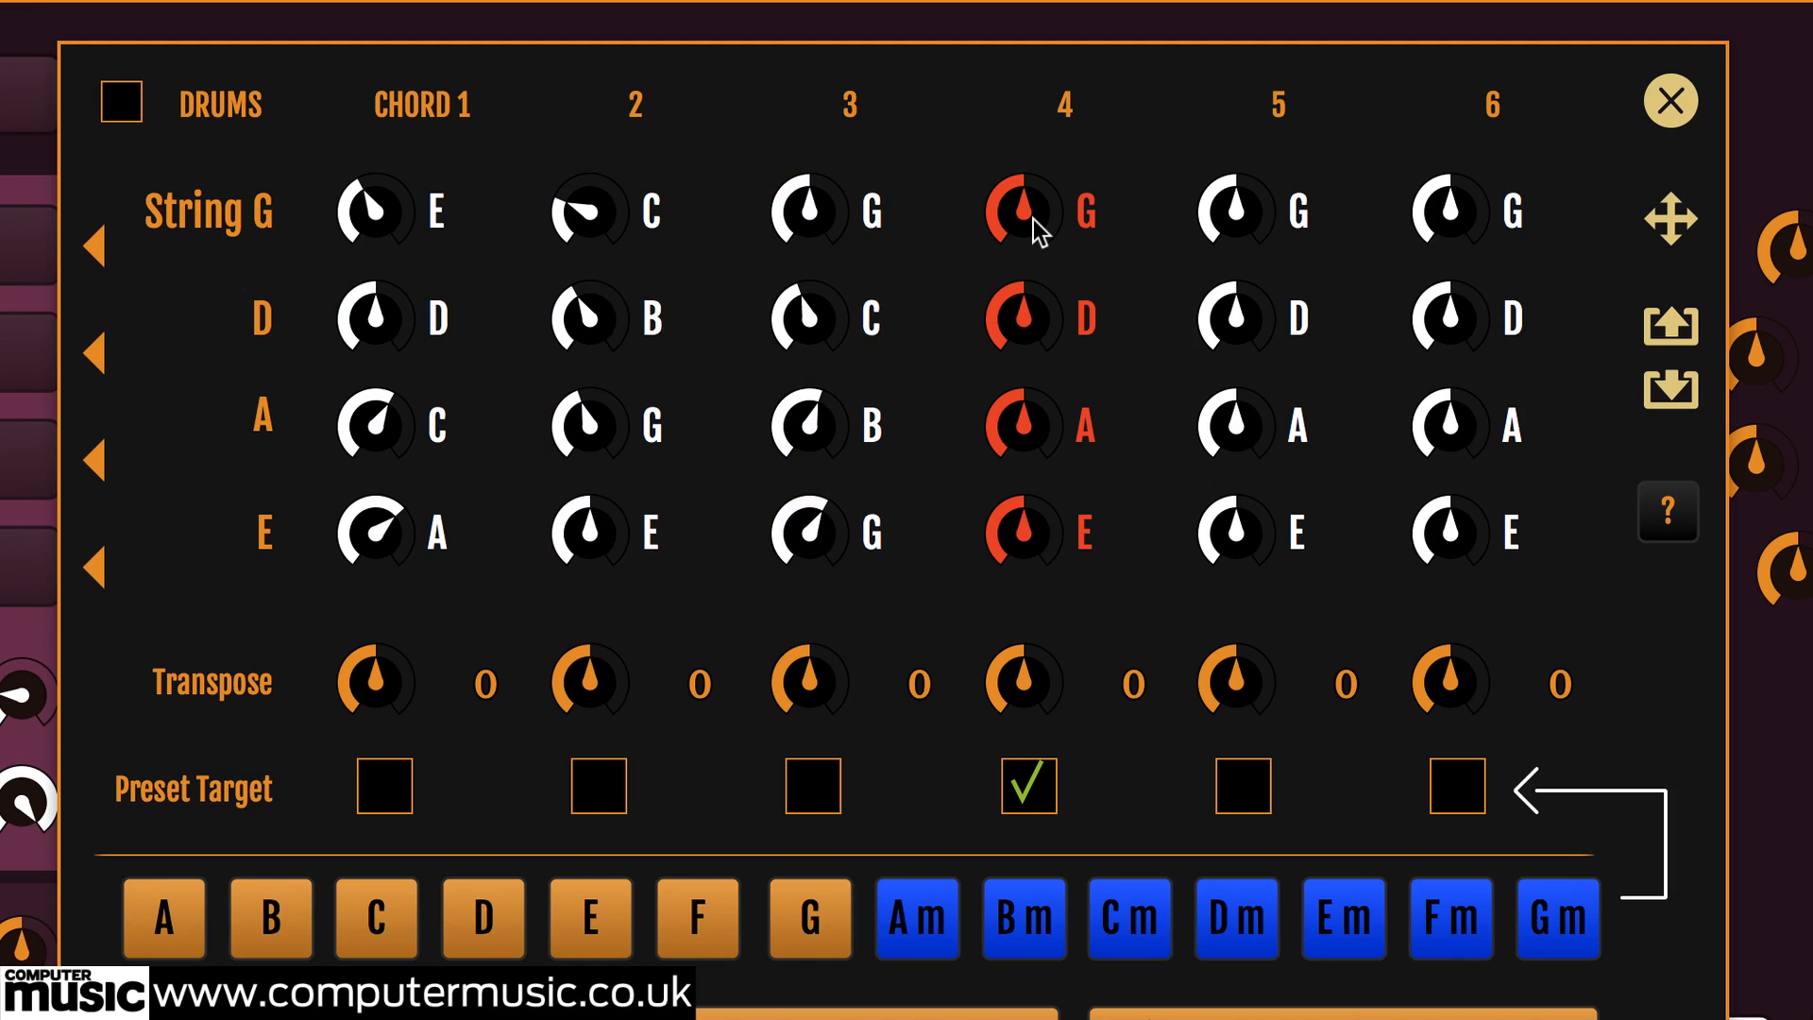
# - Set chord 4's G string to A and its E string to F#, and close the chord editor
pyautogui.moveTo(1027, 227); pyautogui.dragTo(1030, 210)
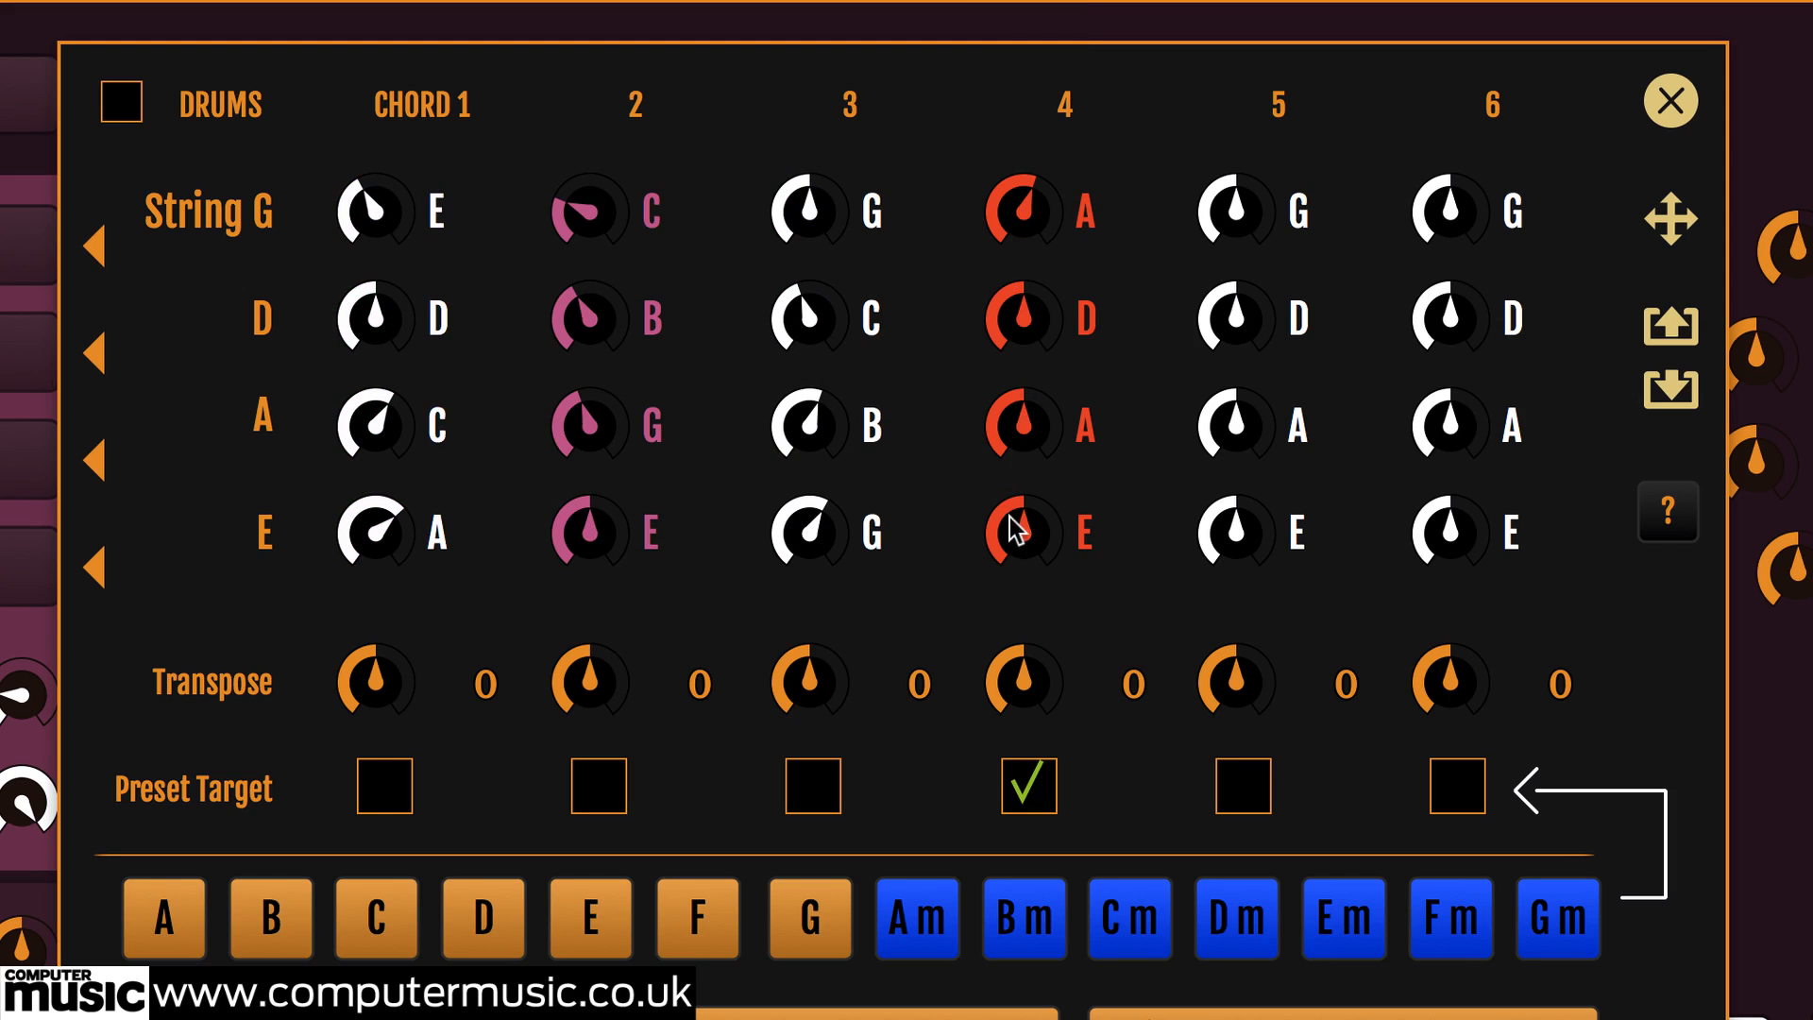
pyautogui.moveTo(1022, 566); pyautogui.dragTo(1025, 526)
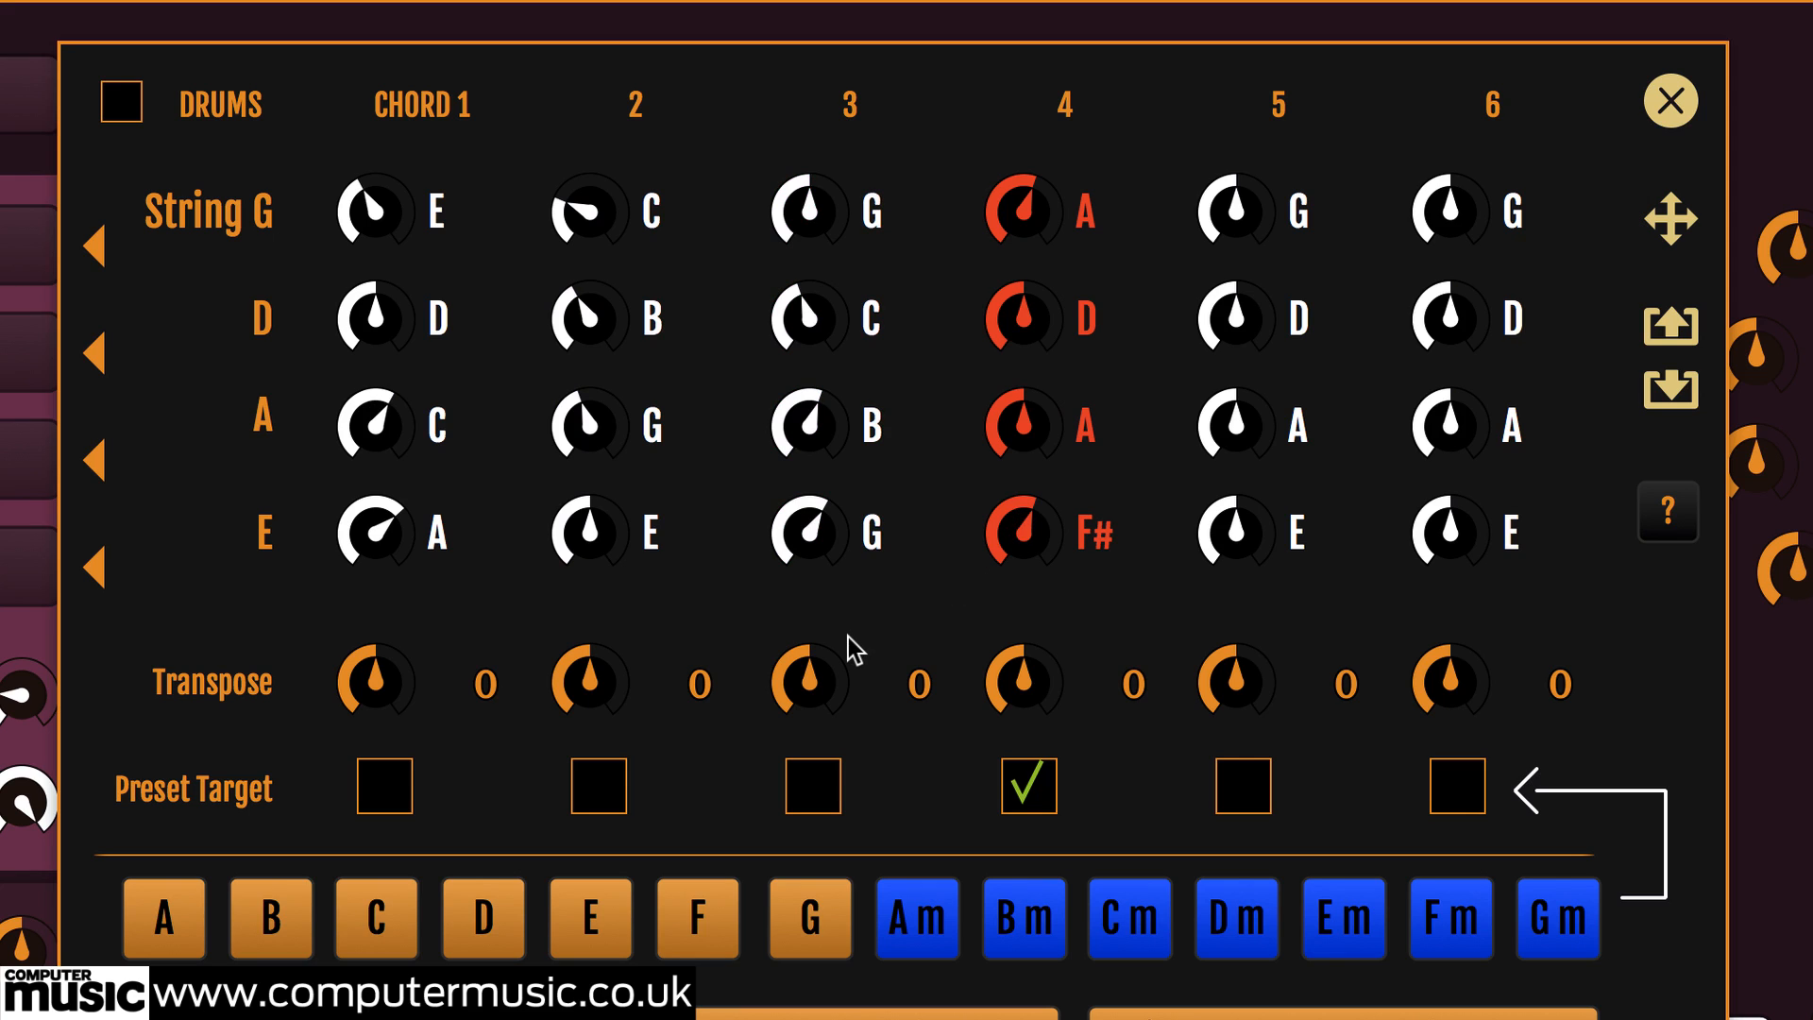
pyautogui.click(1671, 100)
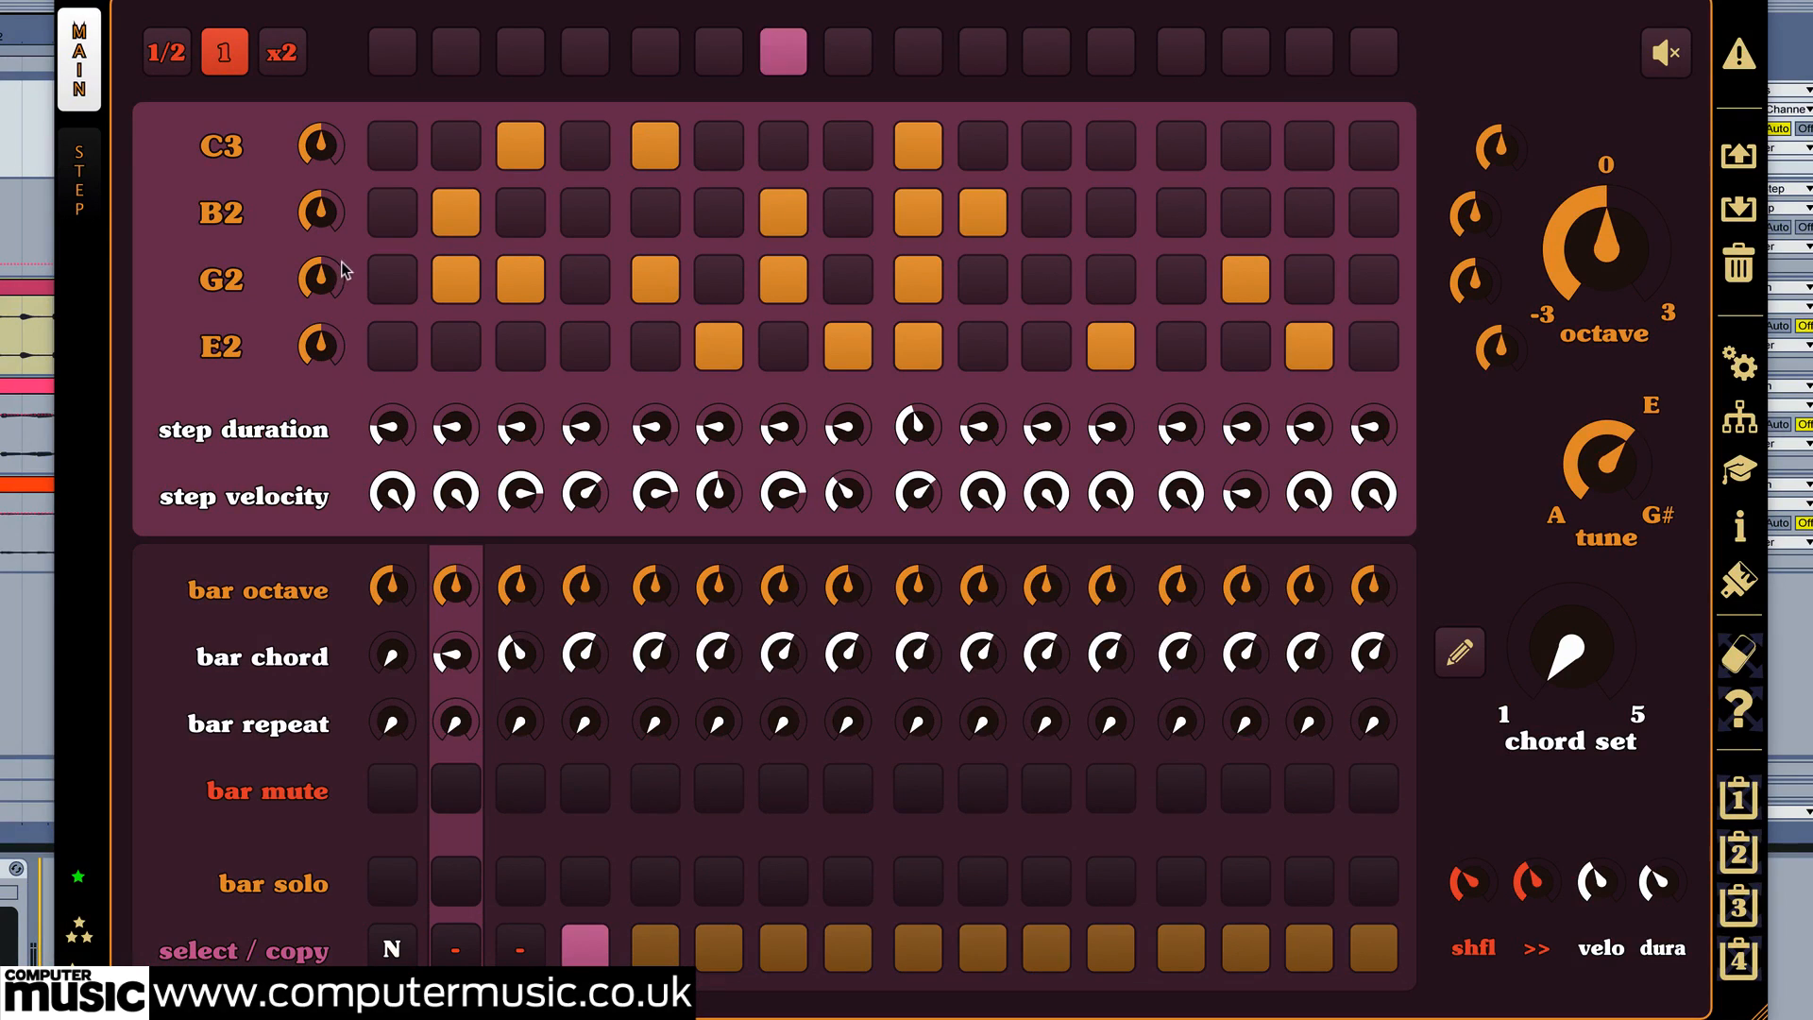
# - Vary bar 4 with extra notes on steps 1 and 11 to 16, a longer step 9 duration and the D3 row raised one octave
pyautogui.moveTo(342, 274); pyautogui.dragTo(346, 249)
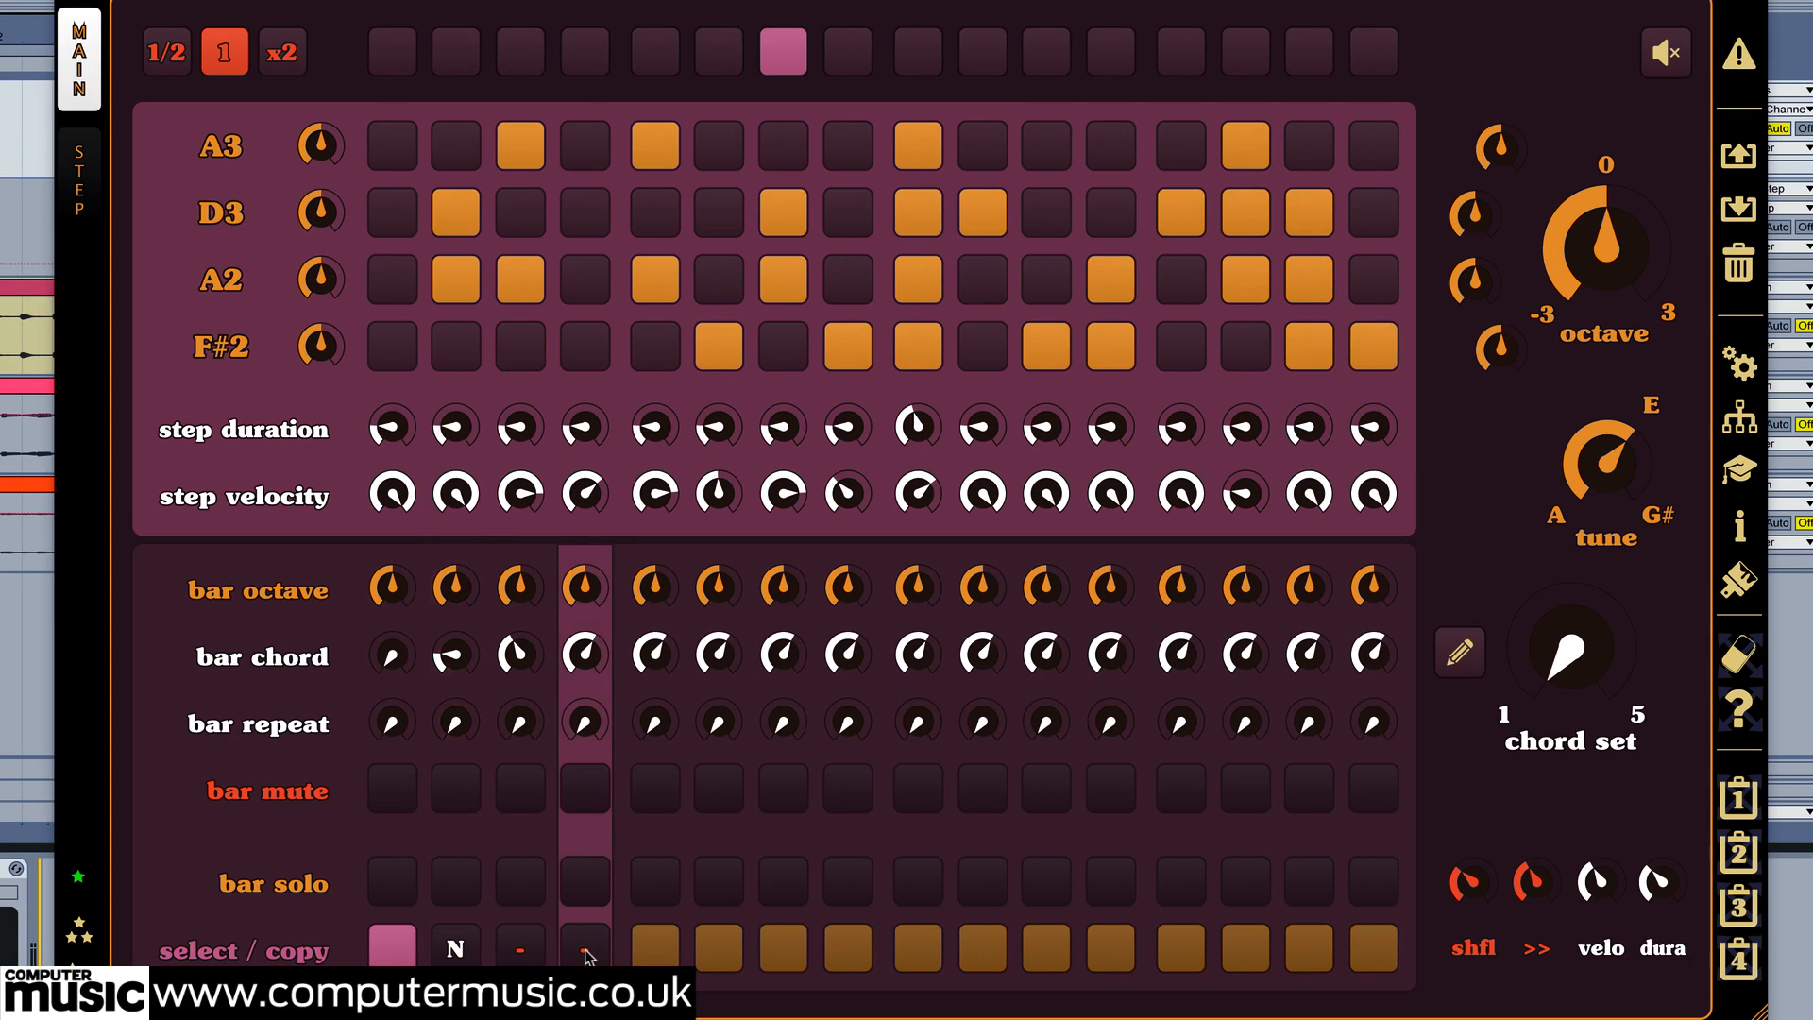
pyautogui.moveTo(916, 427); pyautogui.dragTo(942, 404)
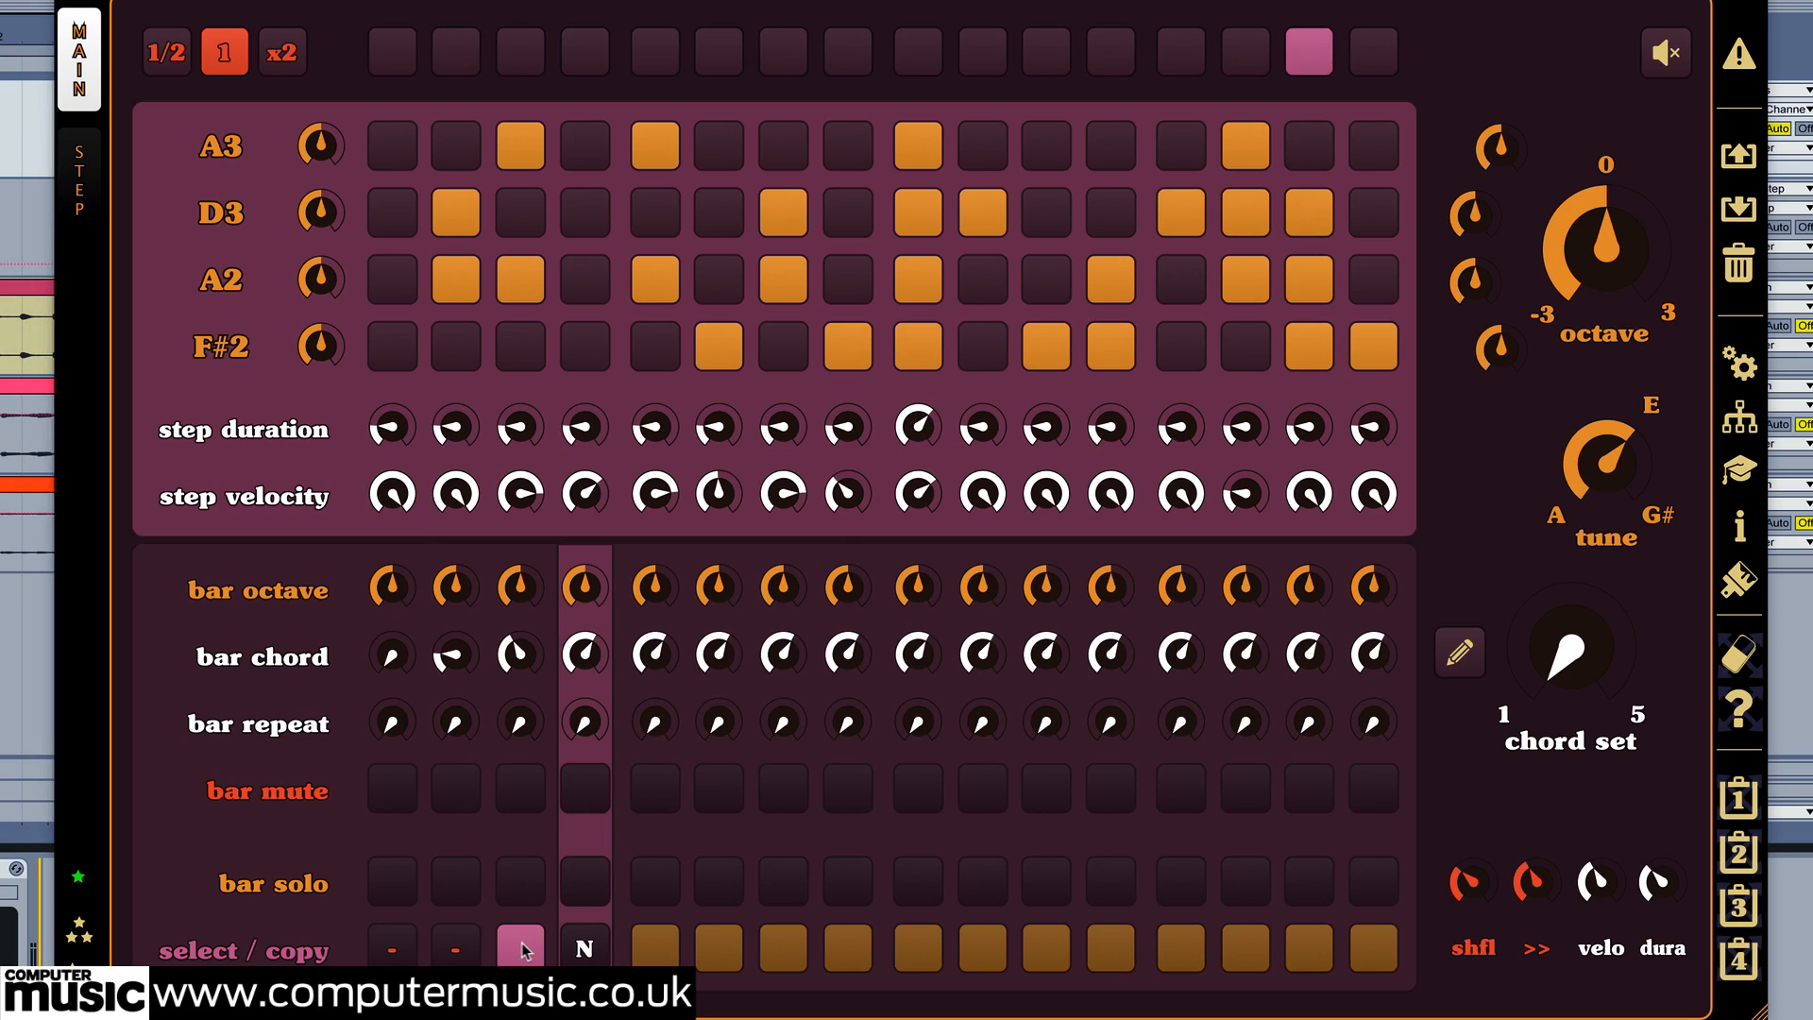
pyautogui.click(391, 151)
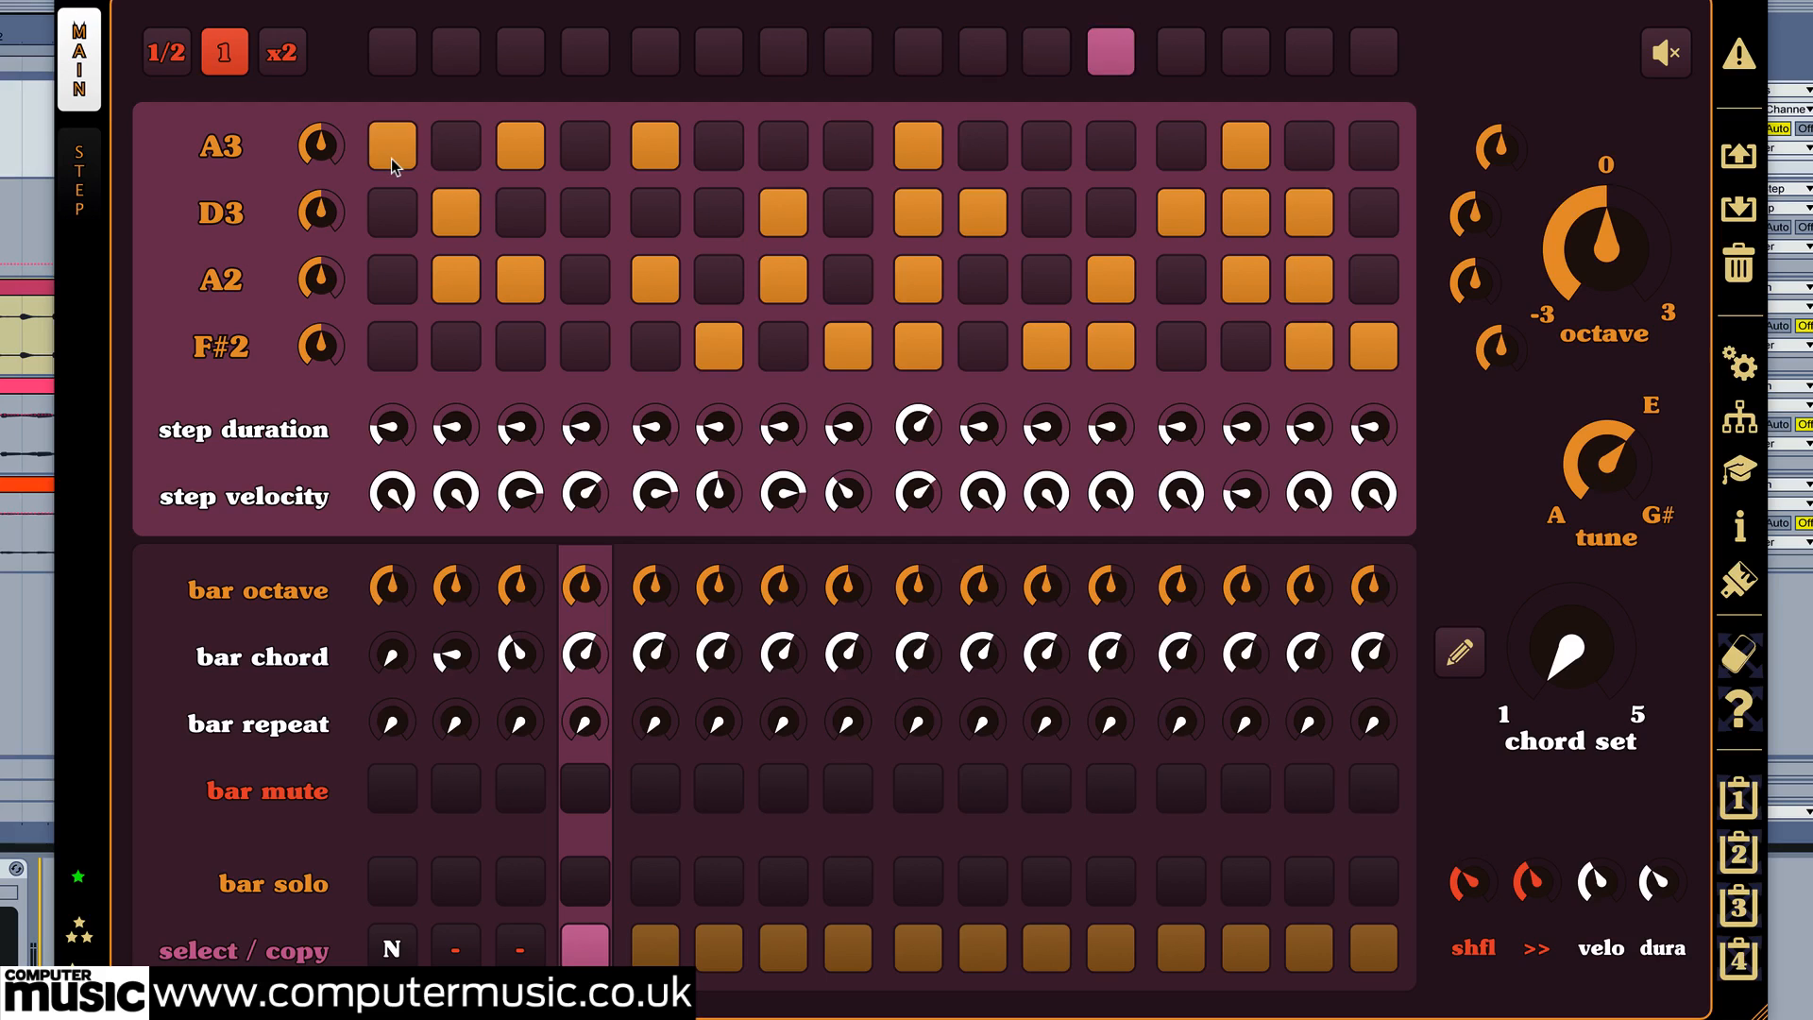
pyautogui.moveTo(321, 215); pyautogui.dragTo(323, 200)
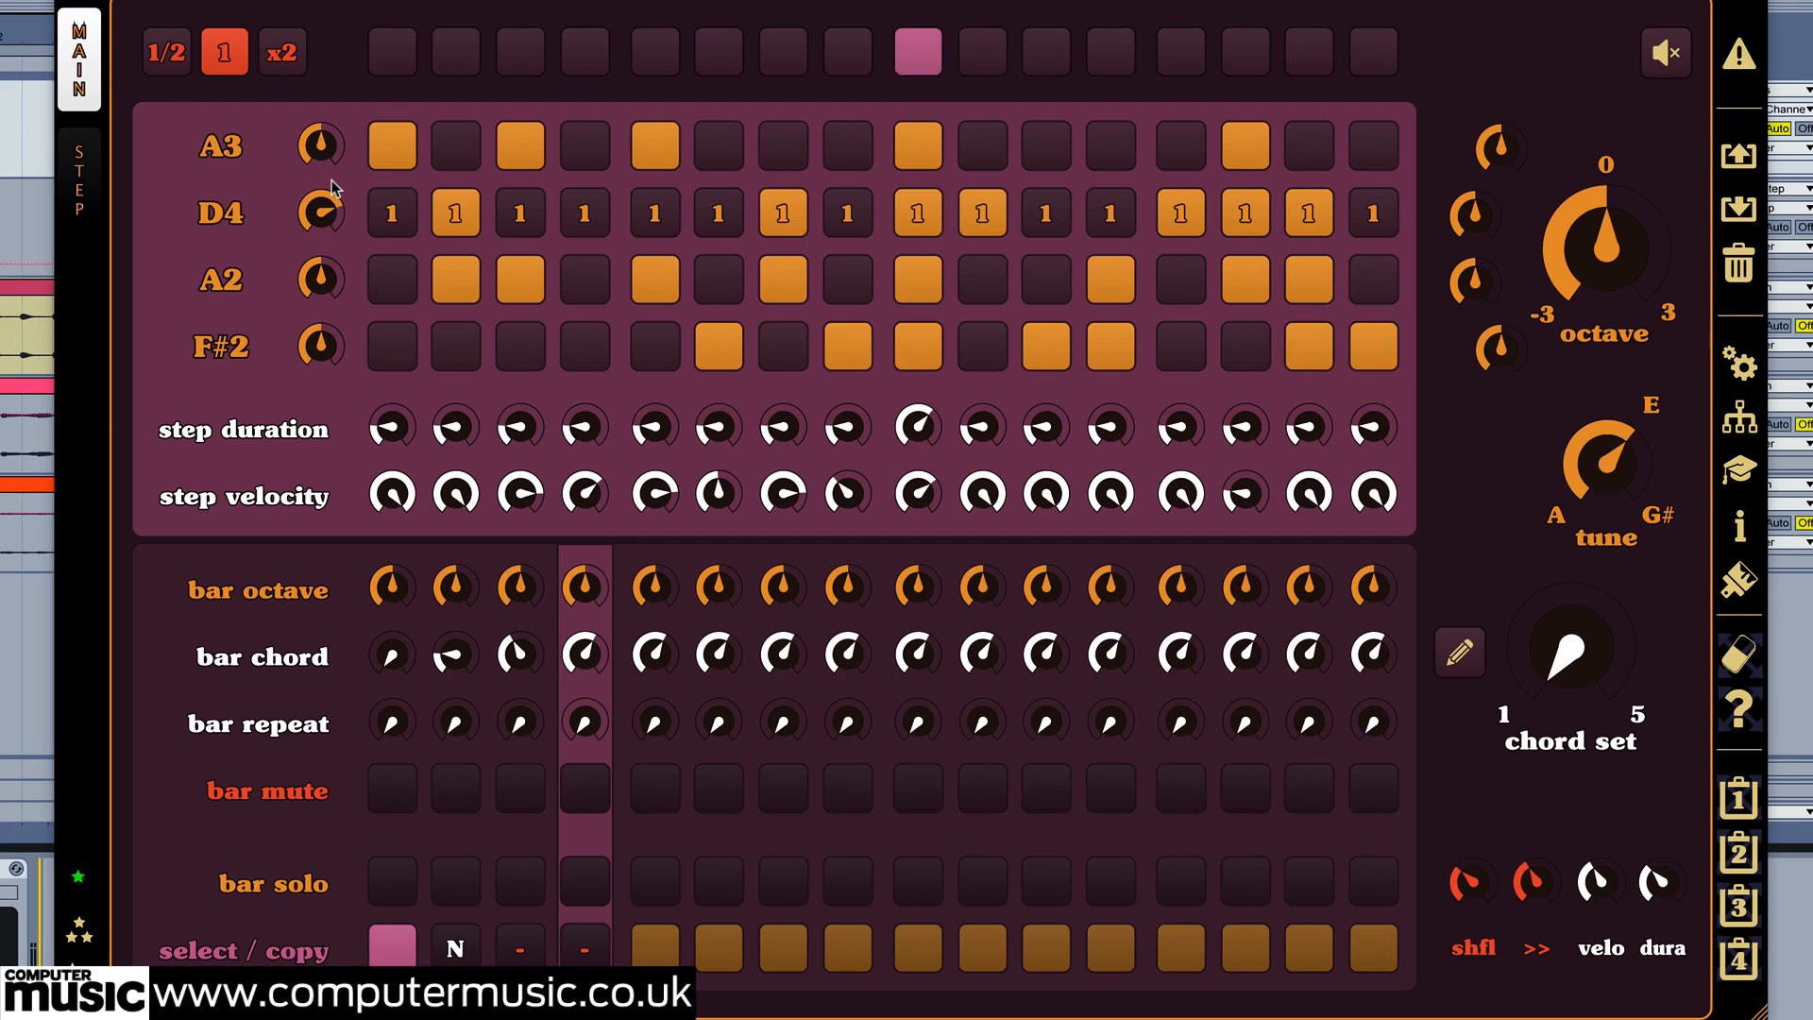
pyautogui.click(456, 952)
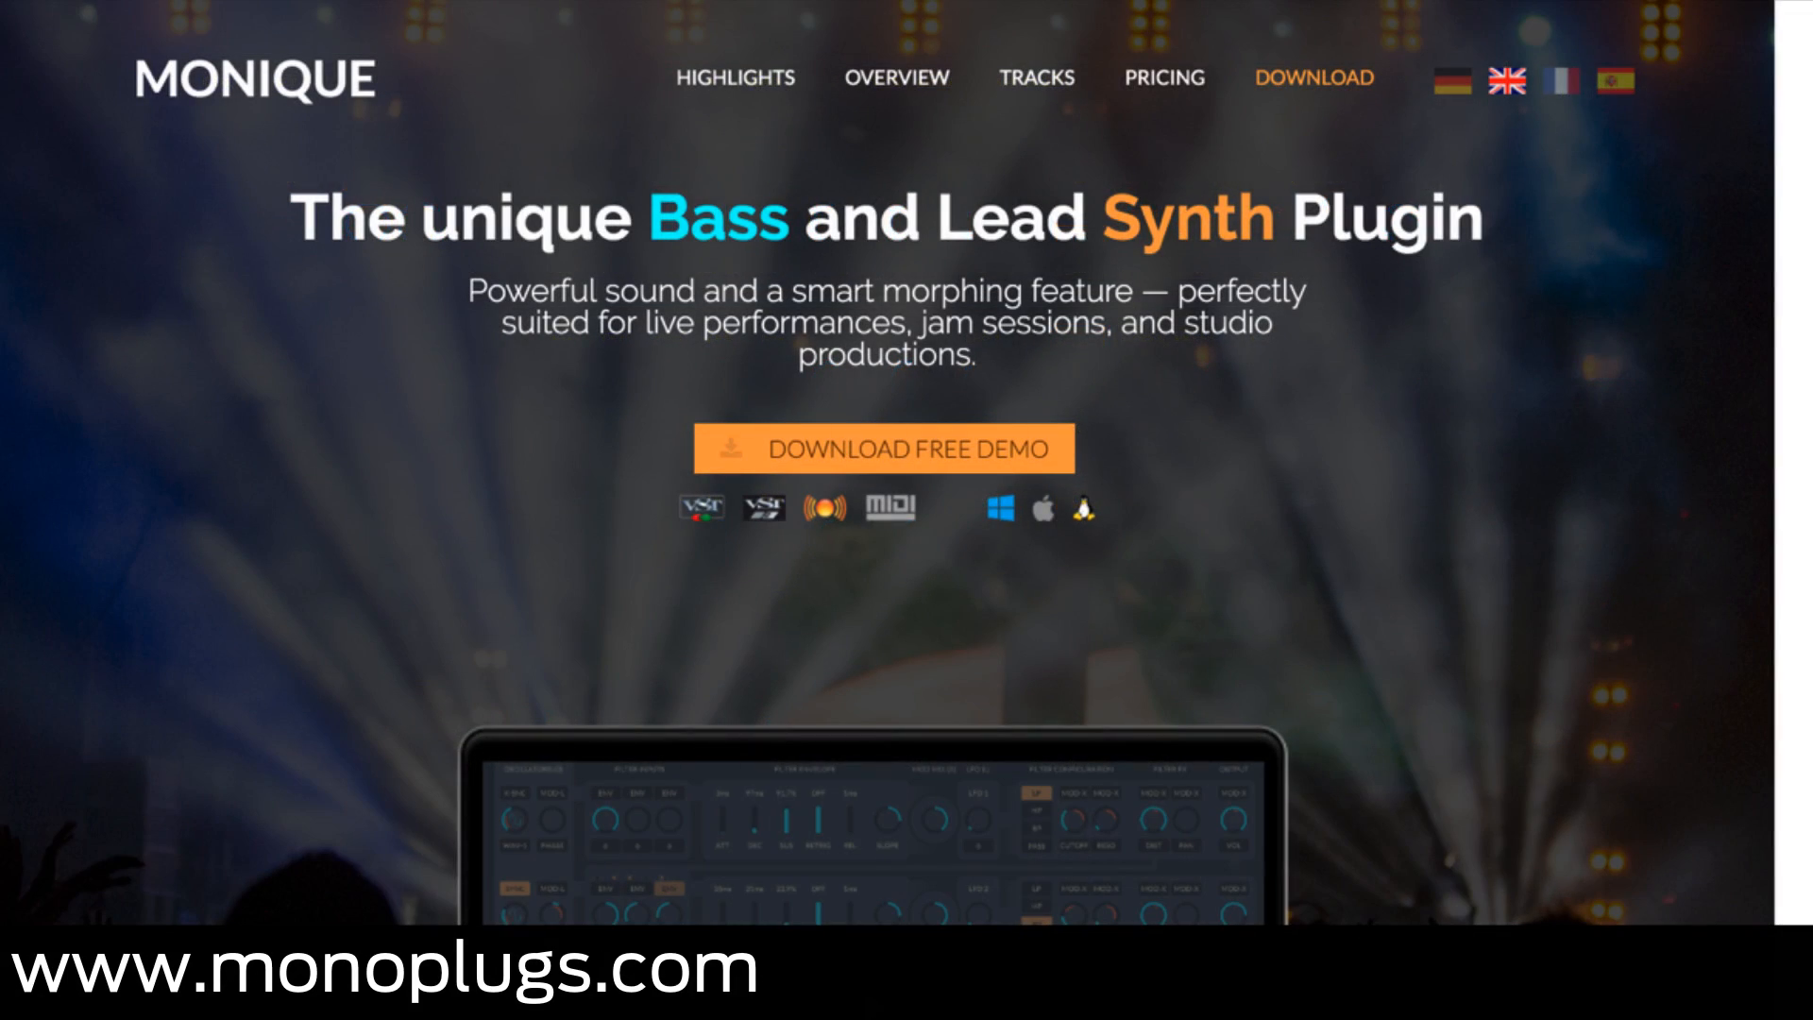
# - On the monoplugs.com website, look through the Monique synthesizer's gear overview down to its technology specifications
pyautogui.scroll(-5, 887, 509)
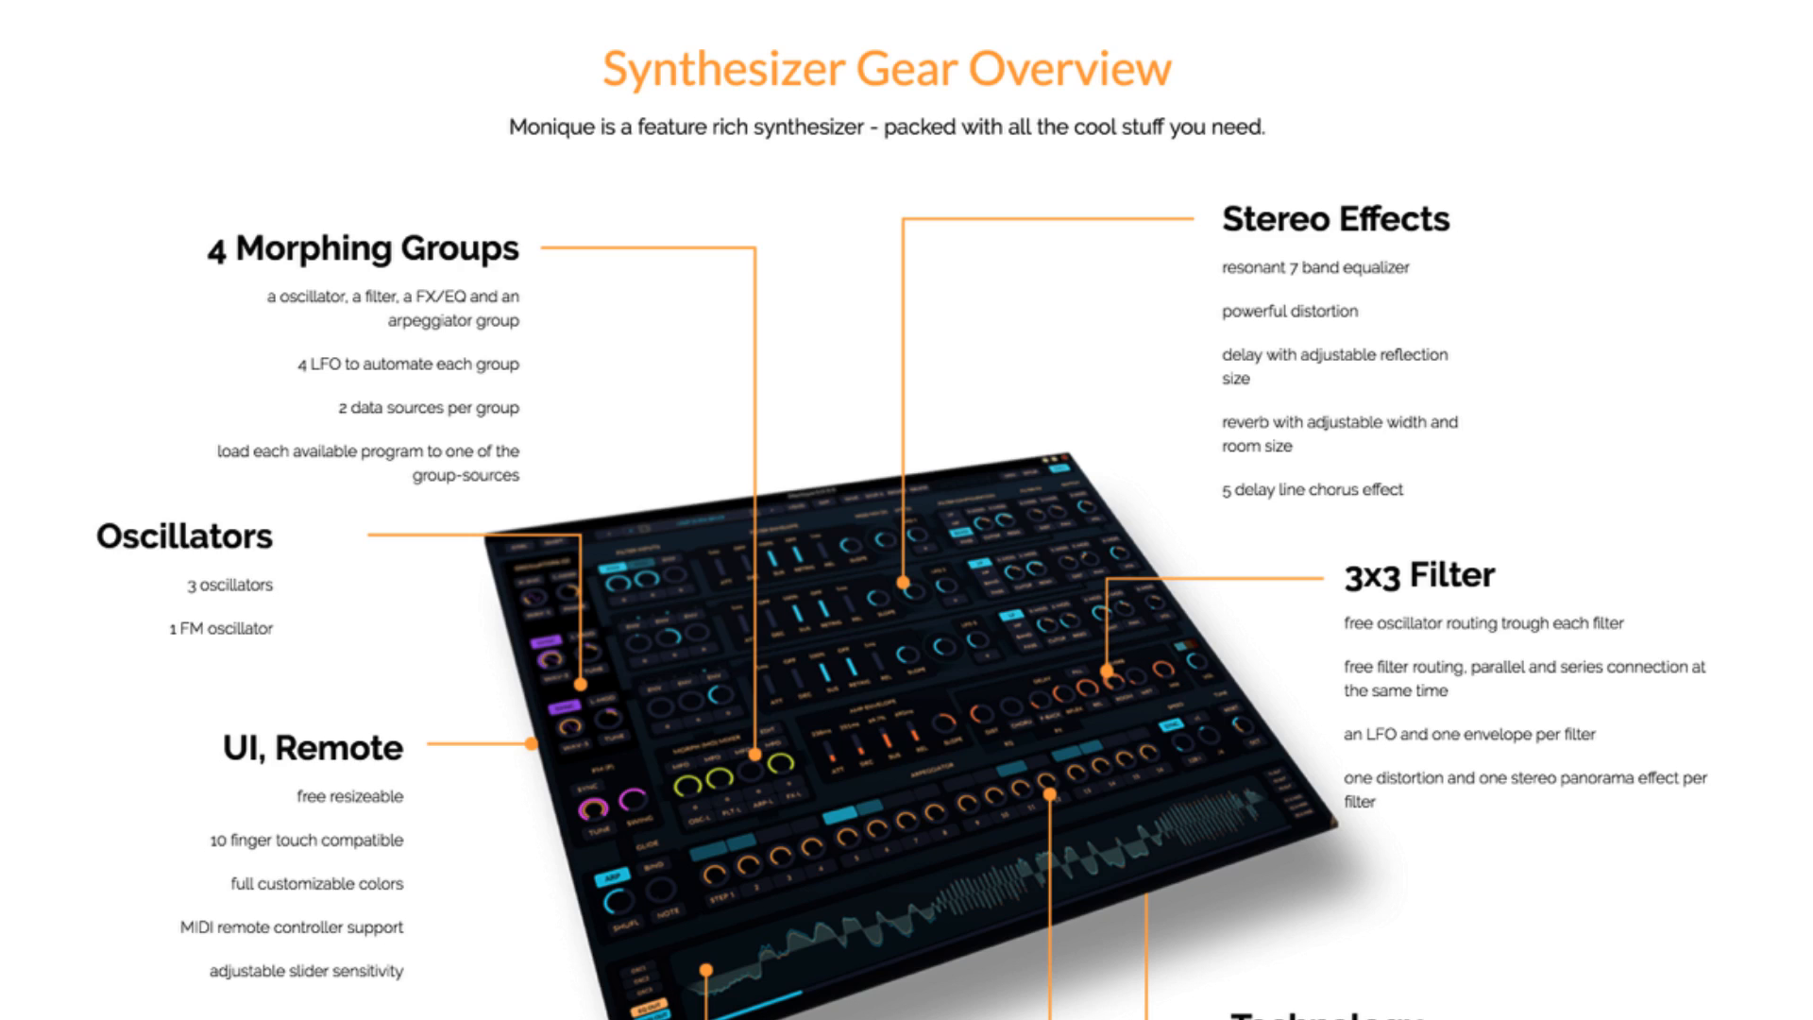
pyautogui.scroll(-4, 907, 510)
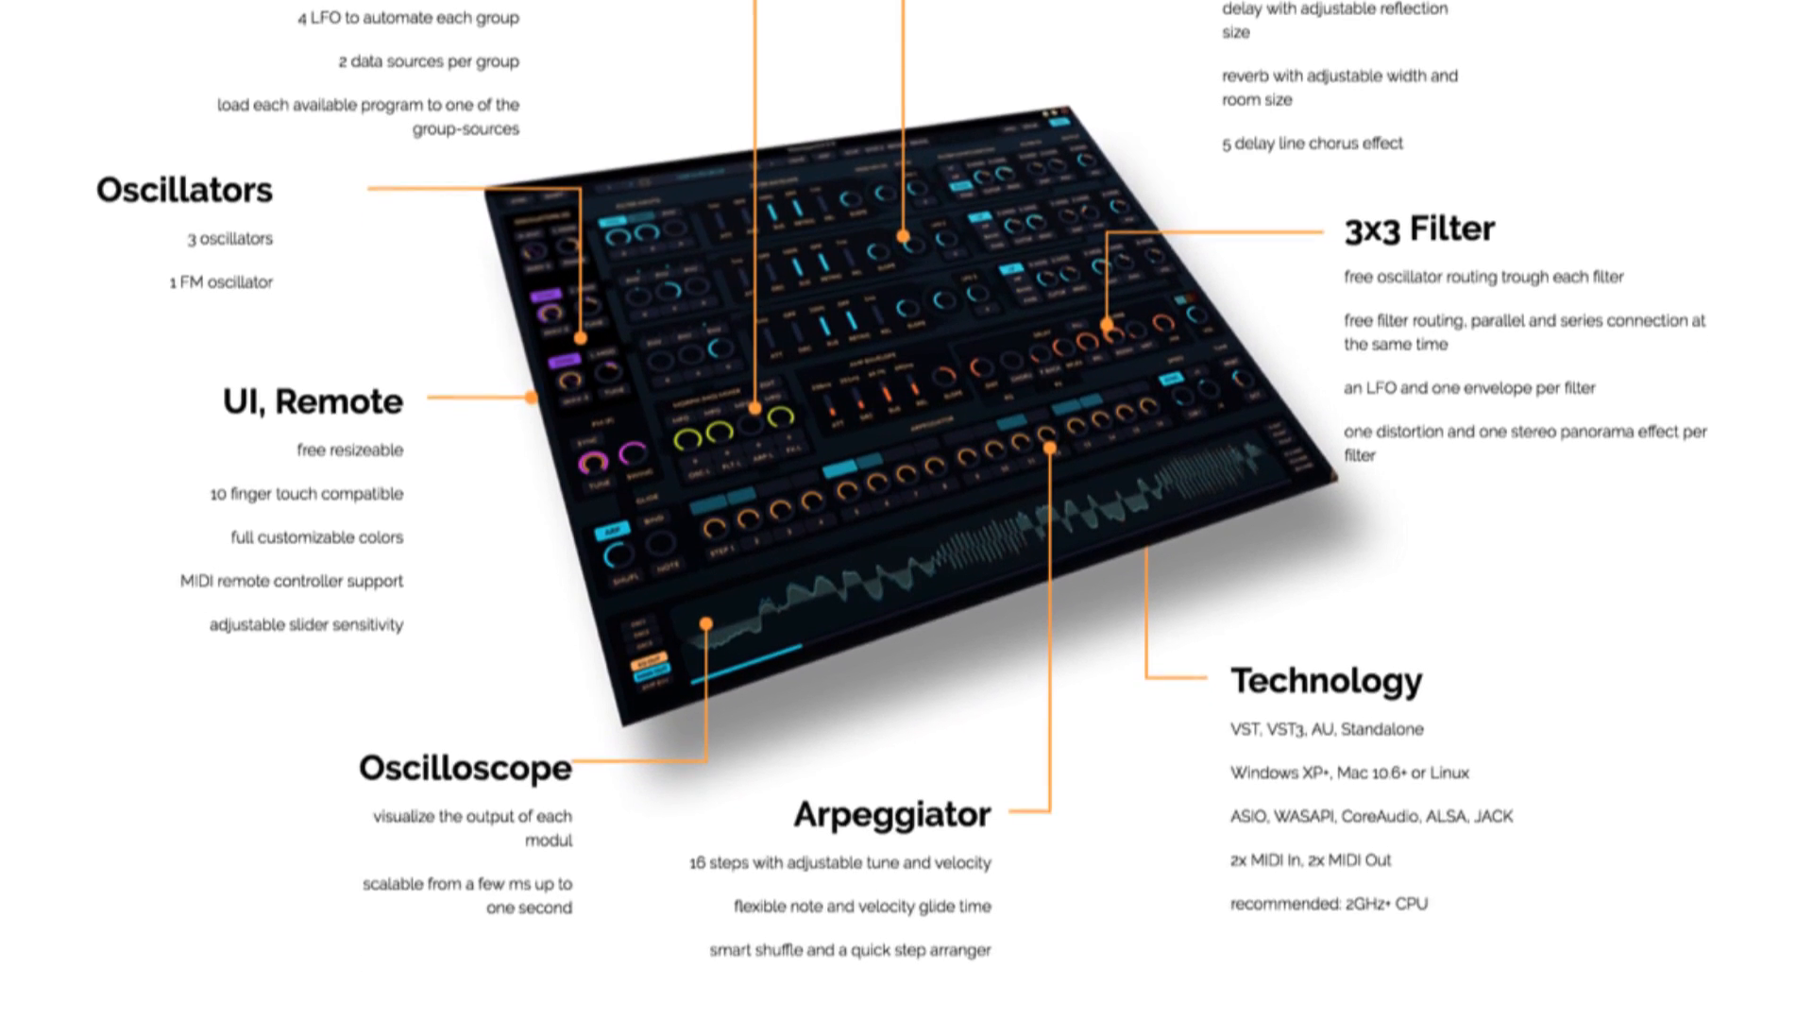
pyautogui.scroll(-1, 906, 509)
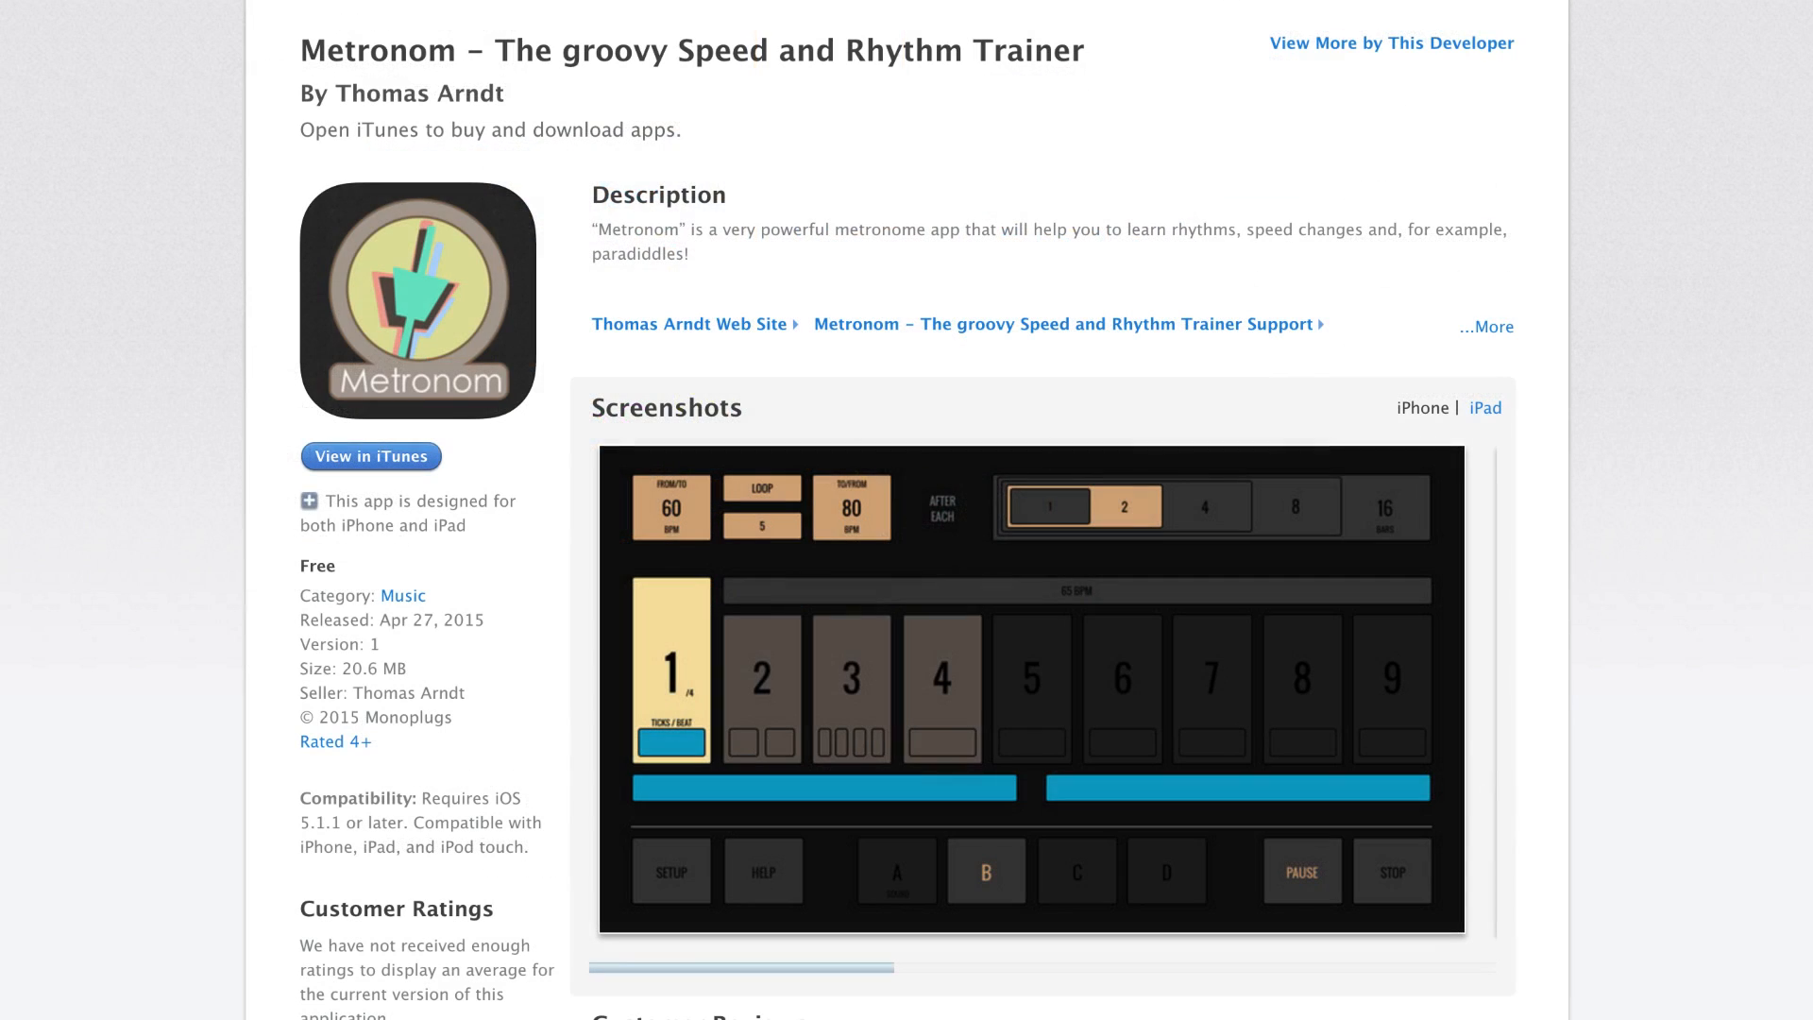